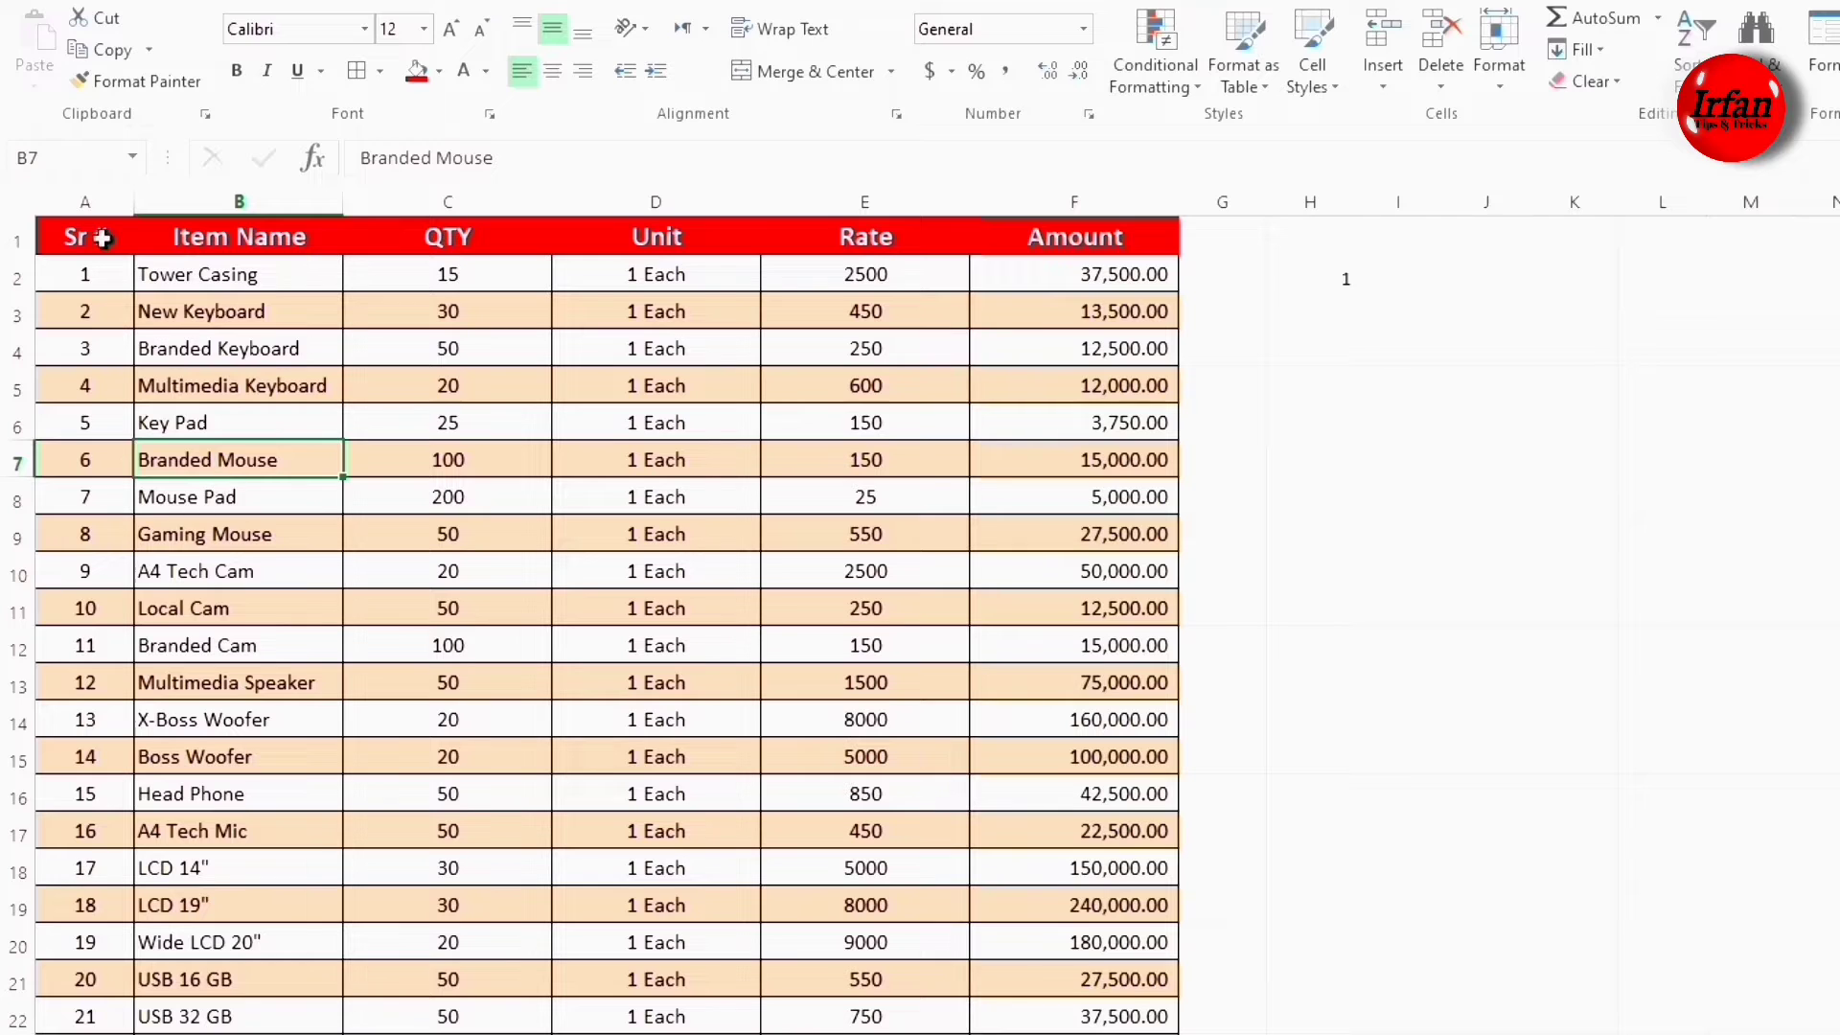
- Copy the header row A1:F1 from the item list and paste it at B1 on the blank sheet
left_click_drag(77, 239, 1053, 226)
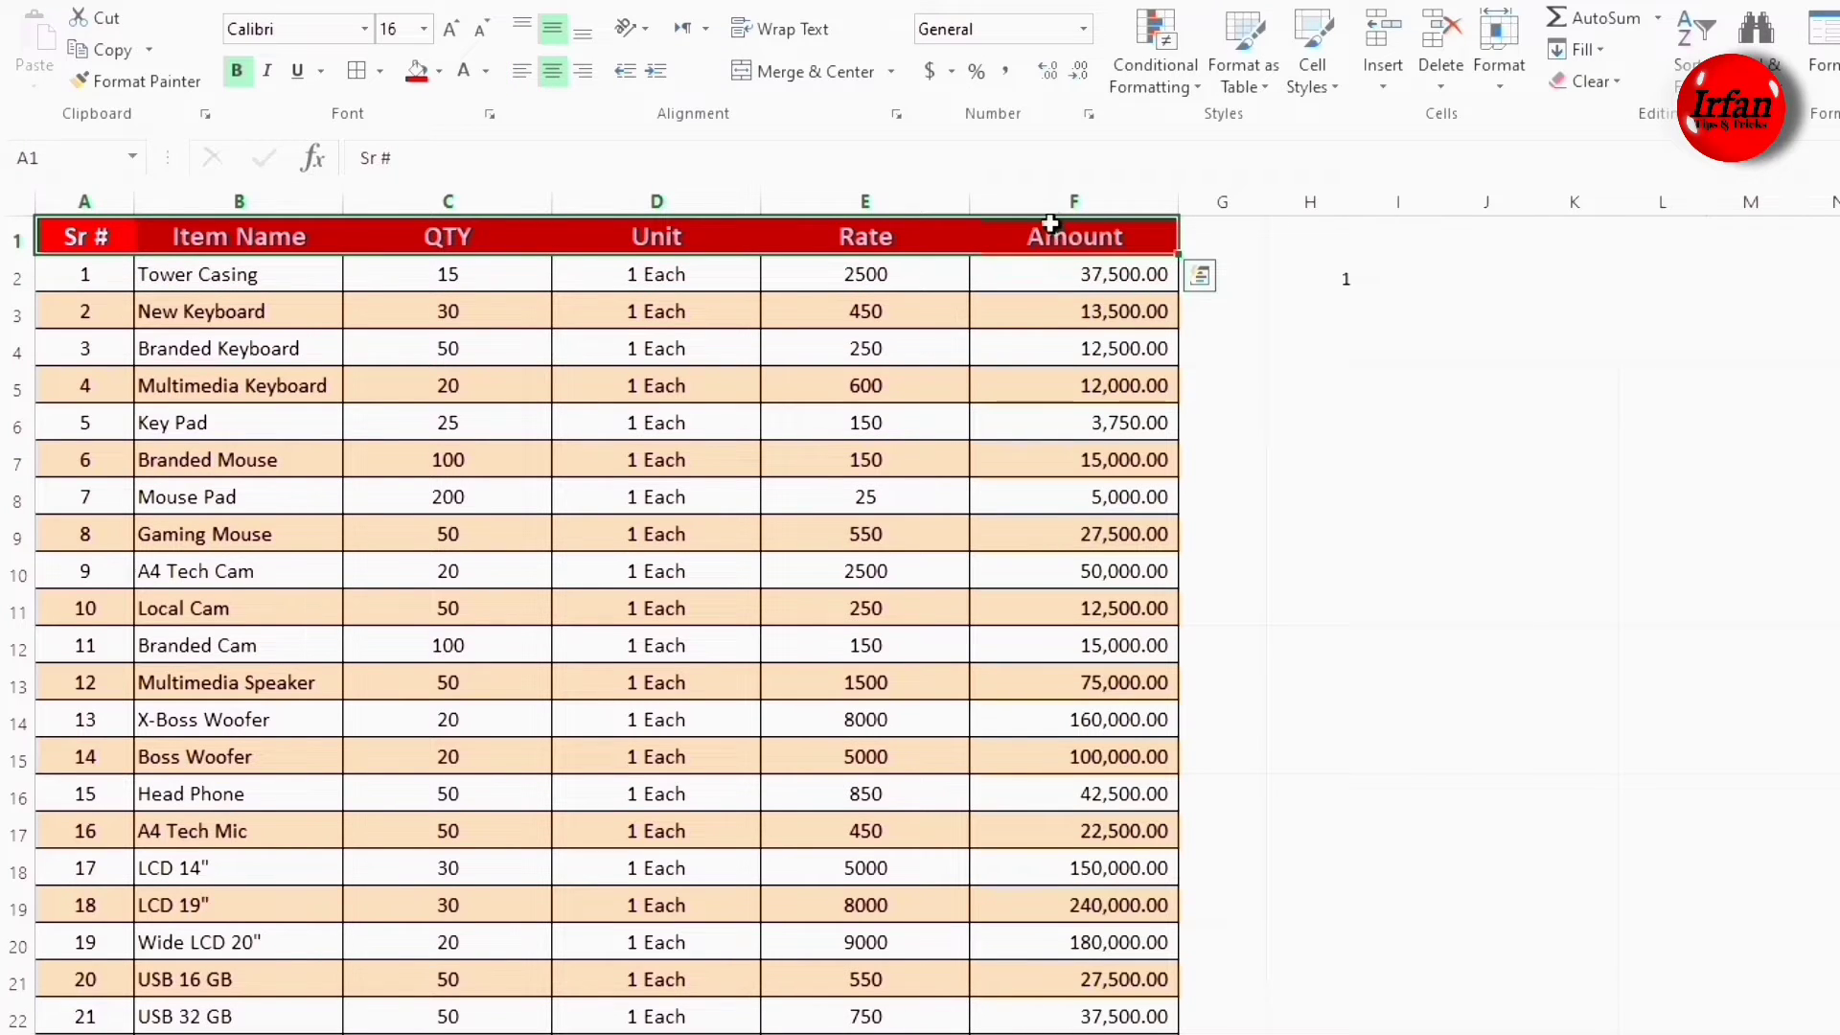
key("ctrl+c")
left_click(336, 1034)
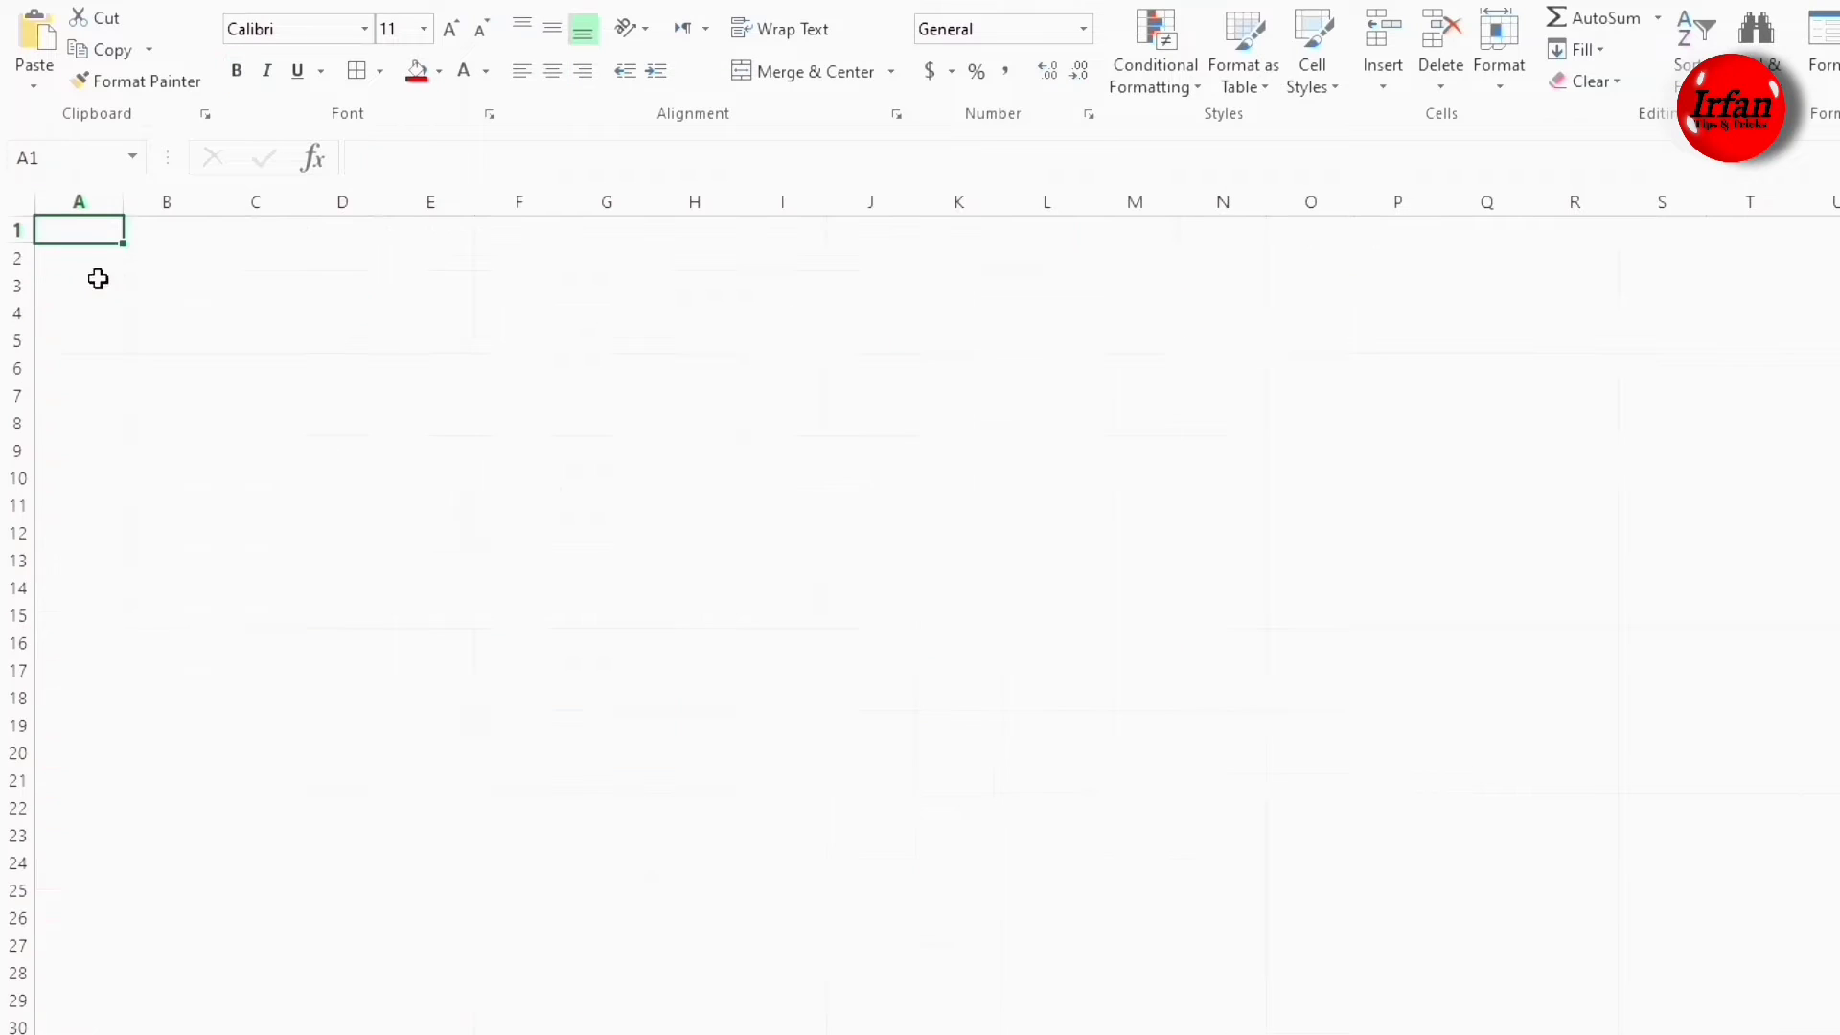
left_click(152, 227)
key("ctrl+v")
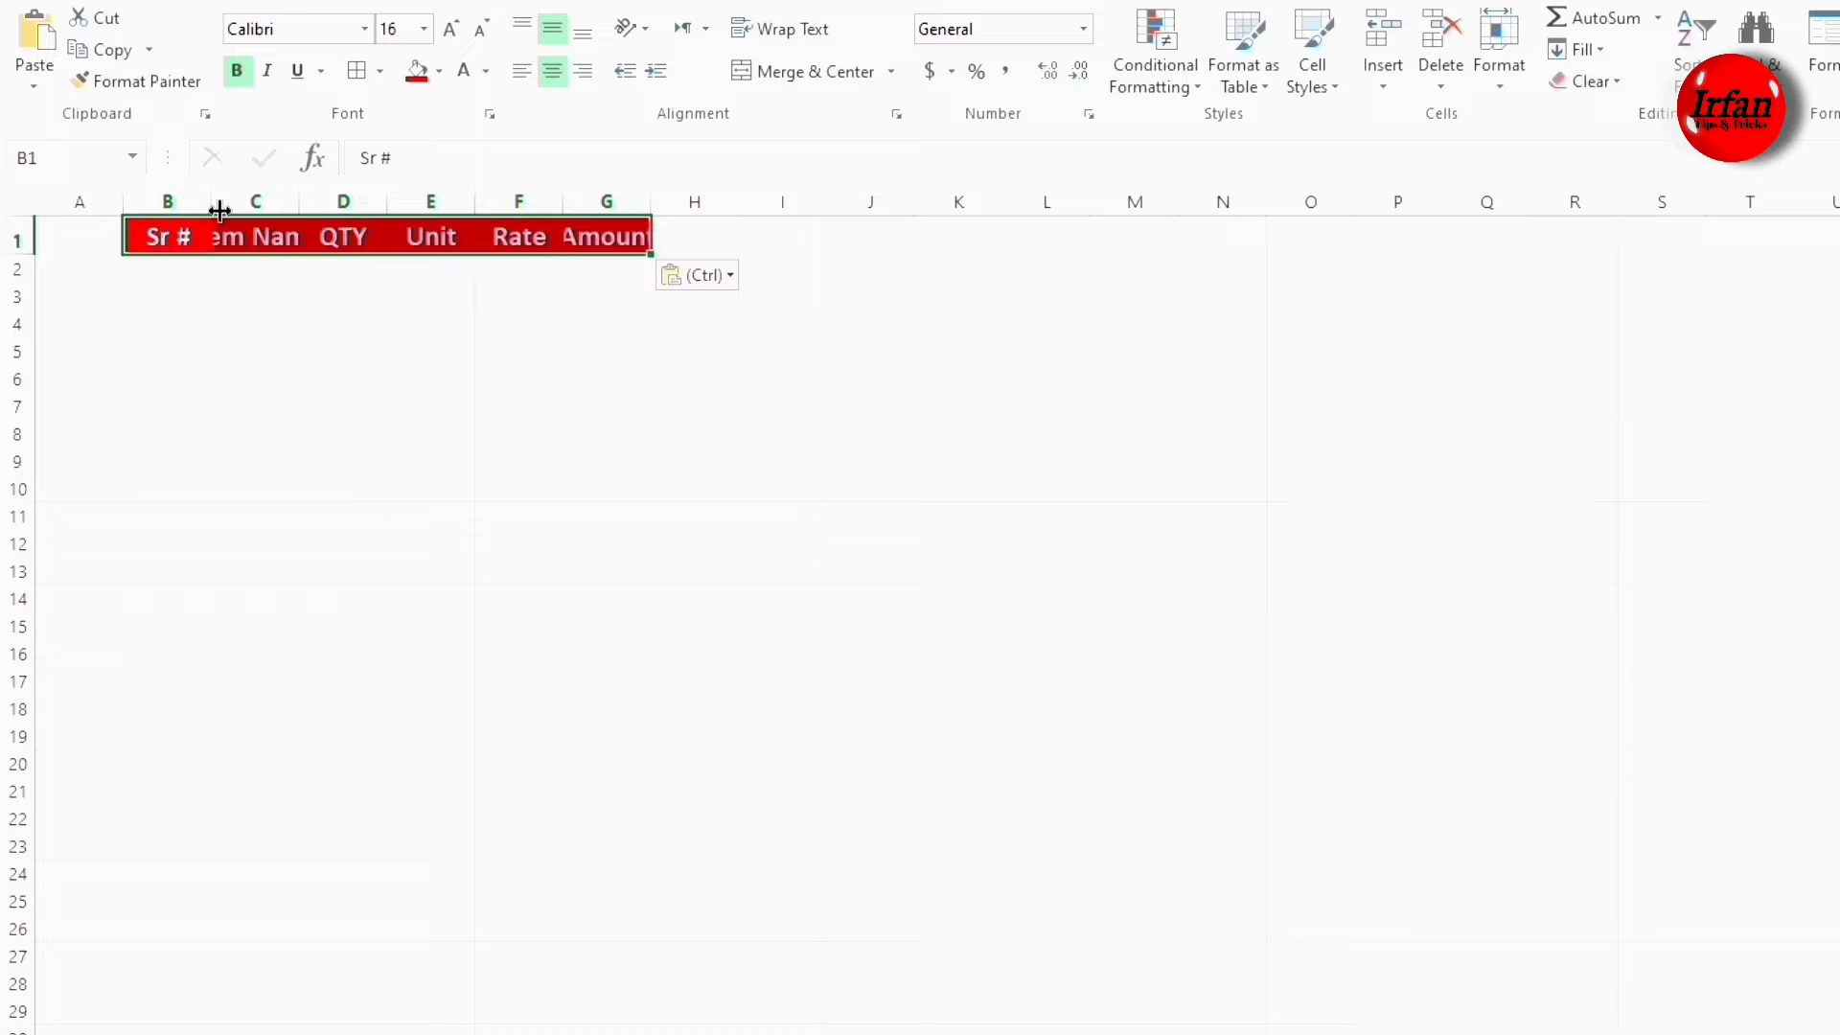
- Widen the Item Name column and the QTY through Amount columns so that their headings fit
left_click(272, 199)
left_click_drag(299, 201, 420, 207)
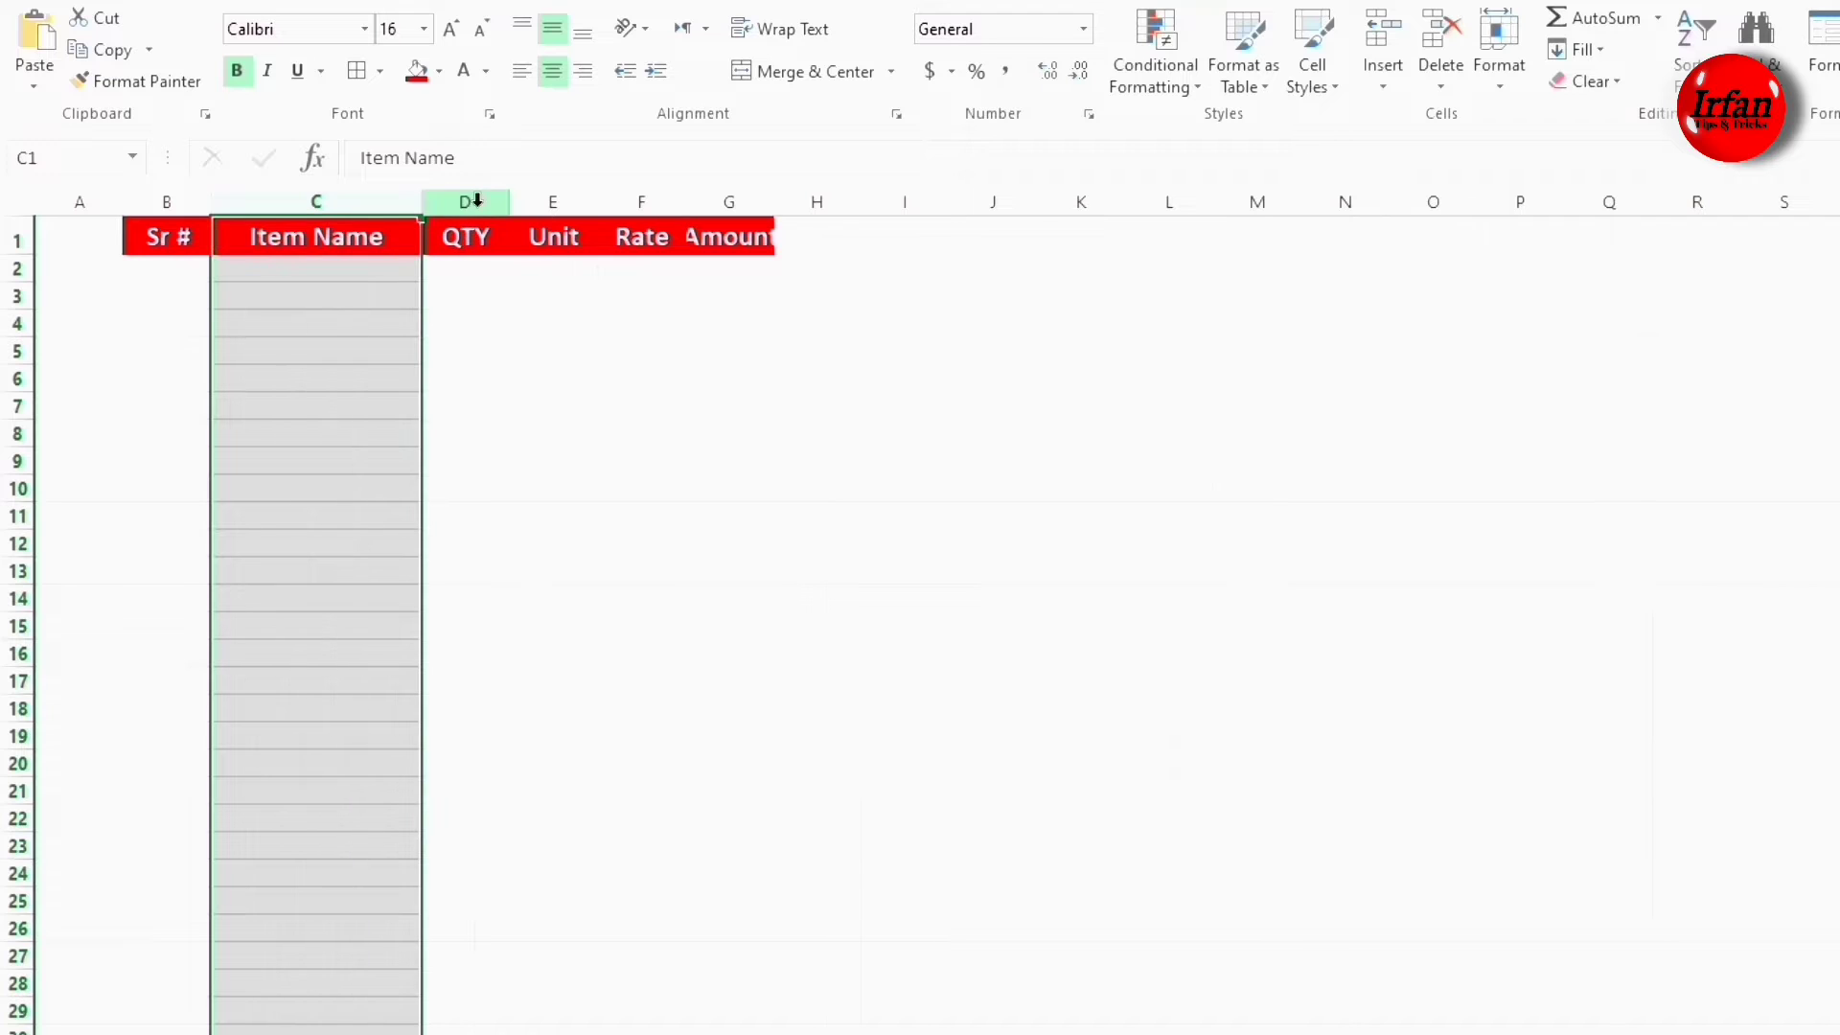
left_click_drag(420, 201, 801, 200)
left_click_drag(581, 200, 665, 216)
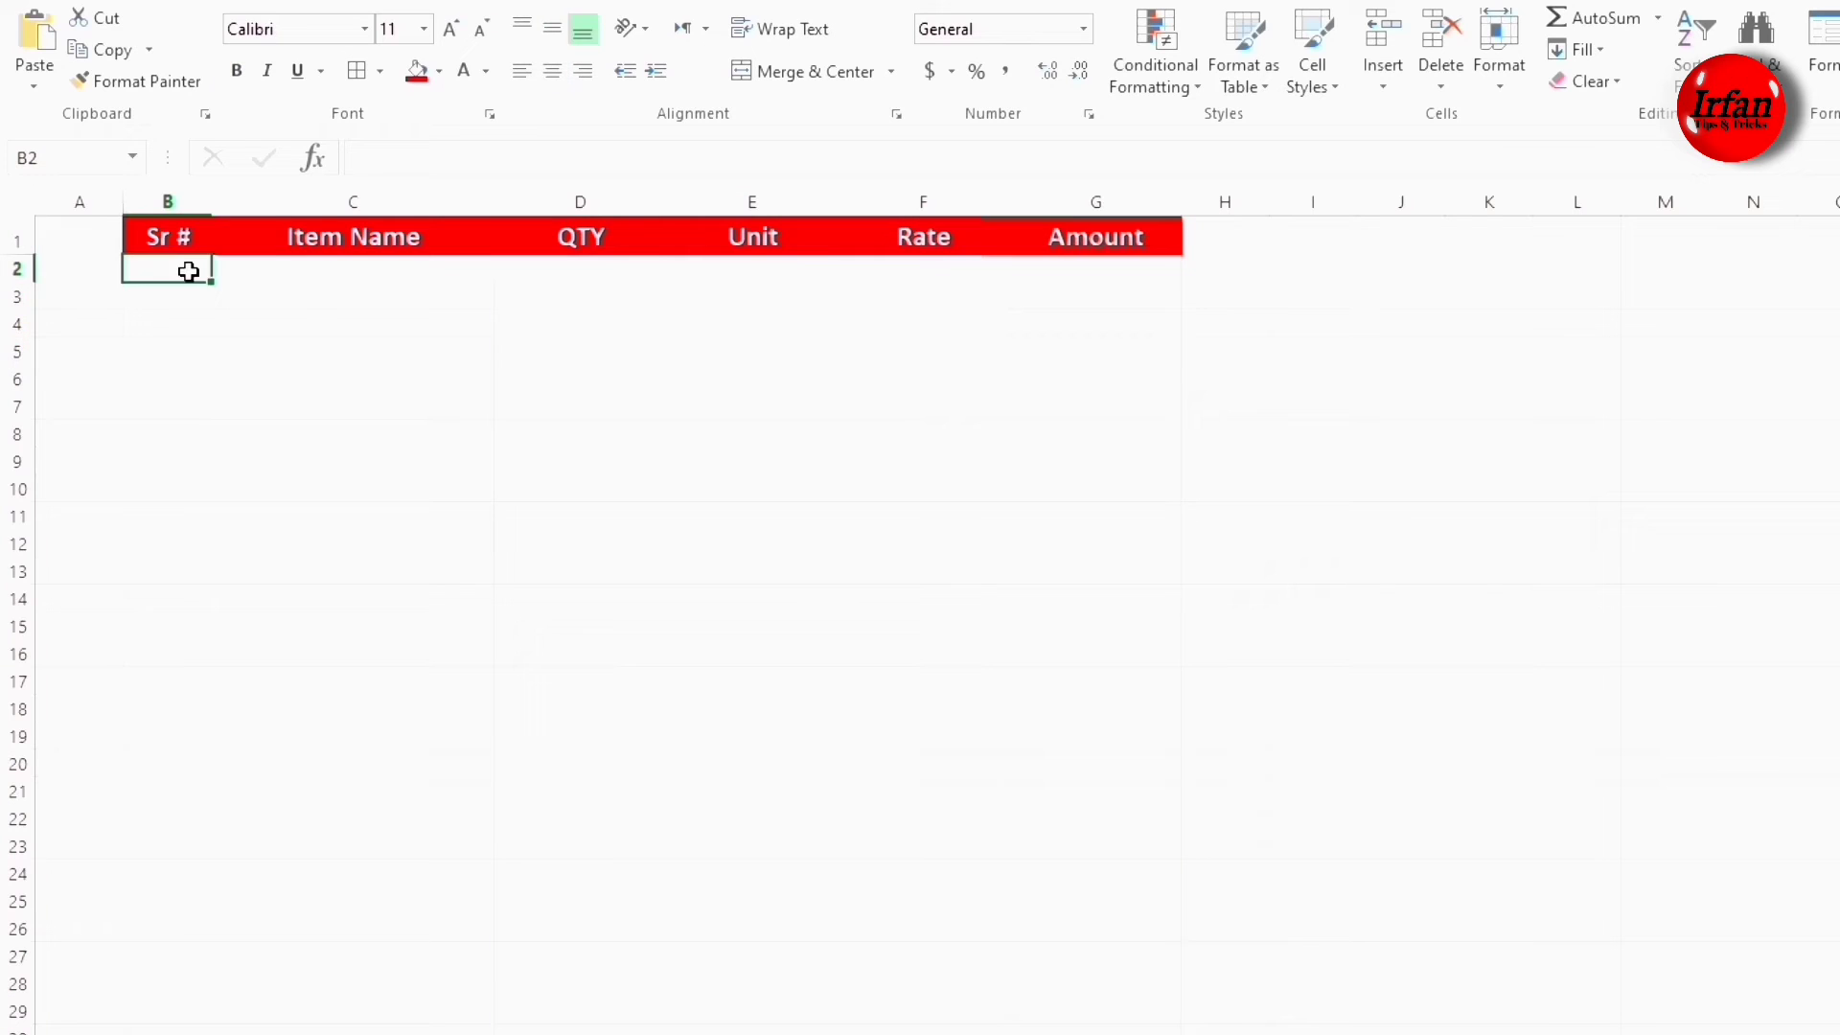
- Apply all borders to the blank range B2:G6 under the headings
left_click_drag(181, 271, 1051, 388)
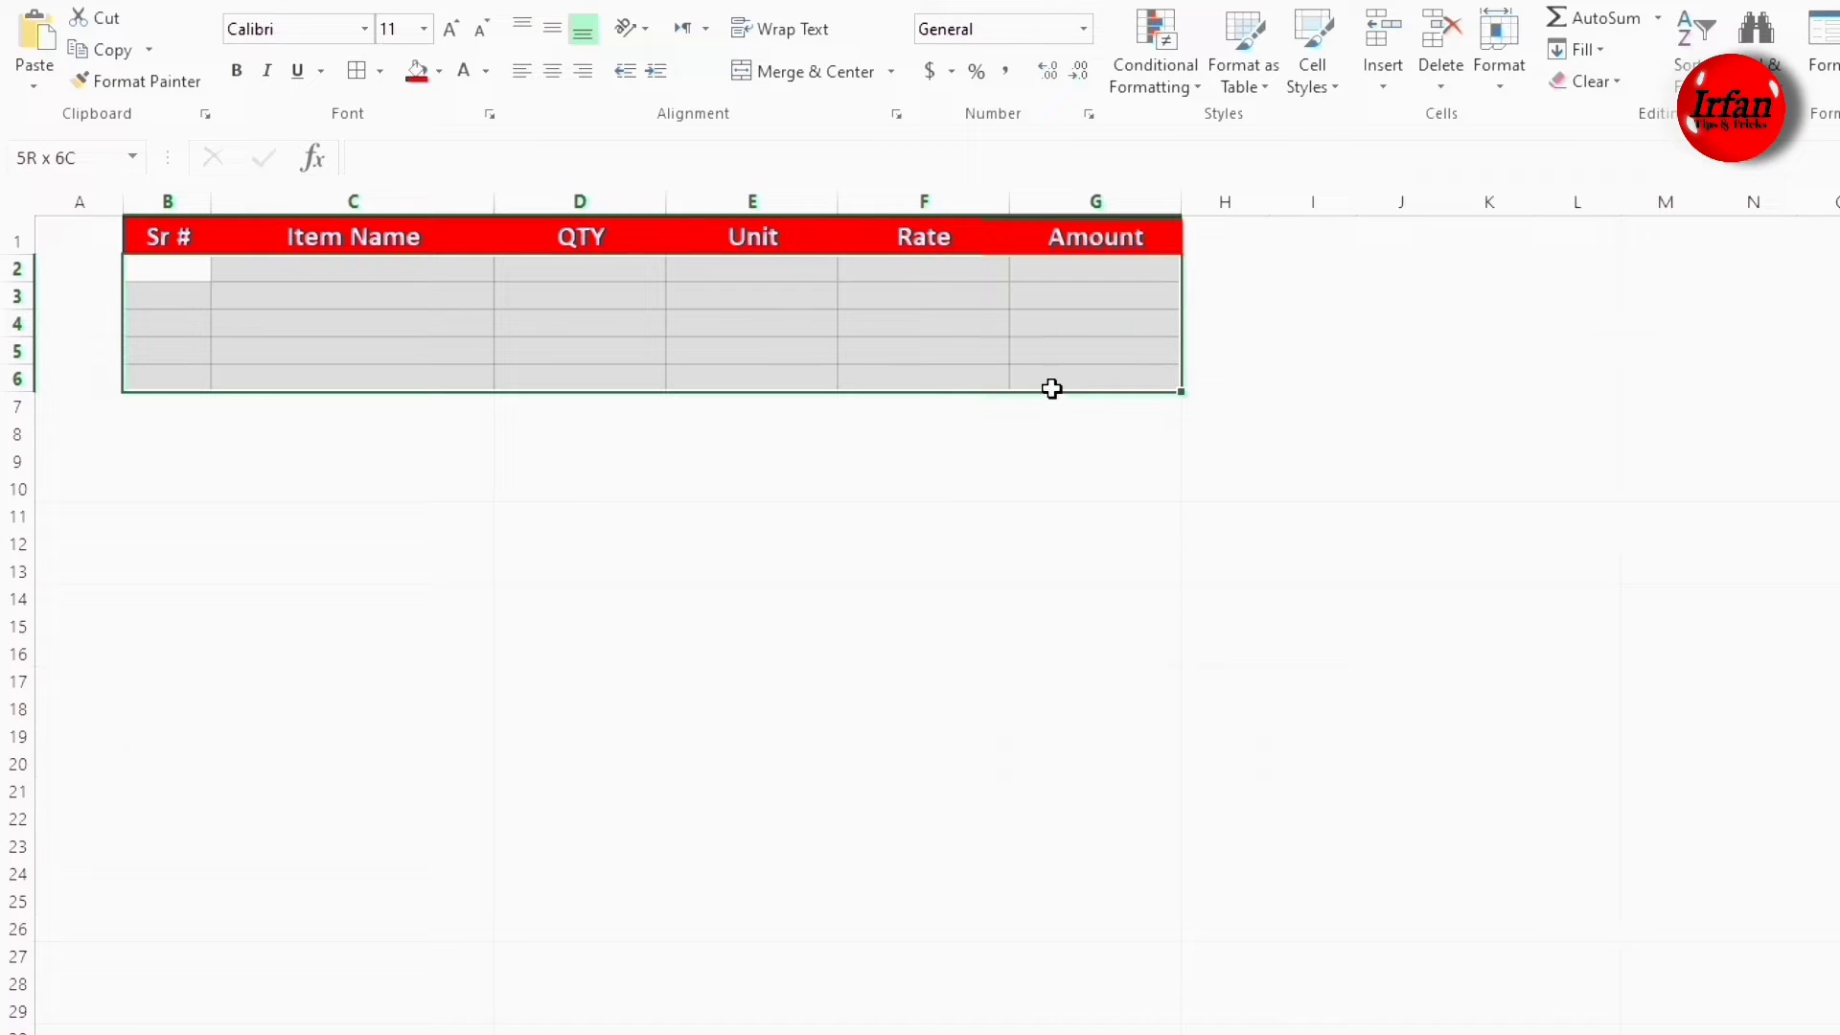
left_click(355, 72)
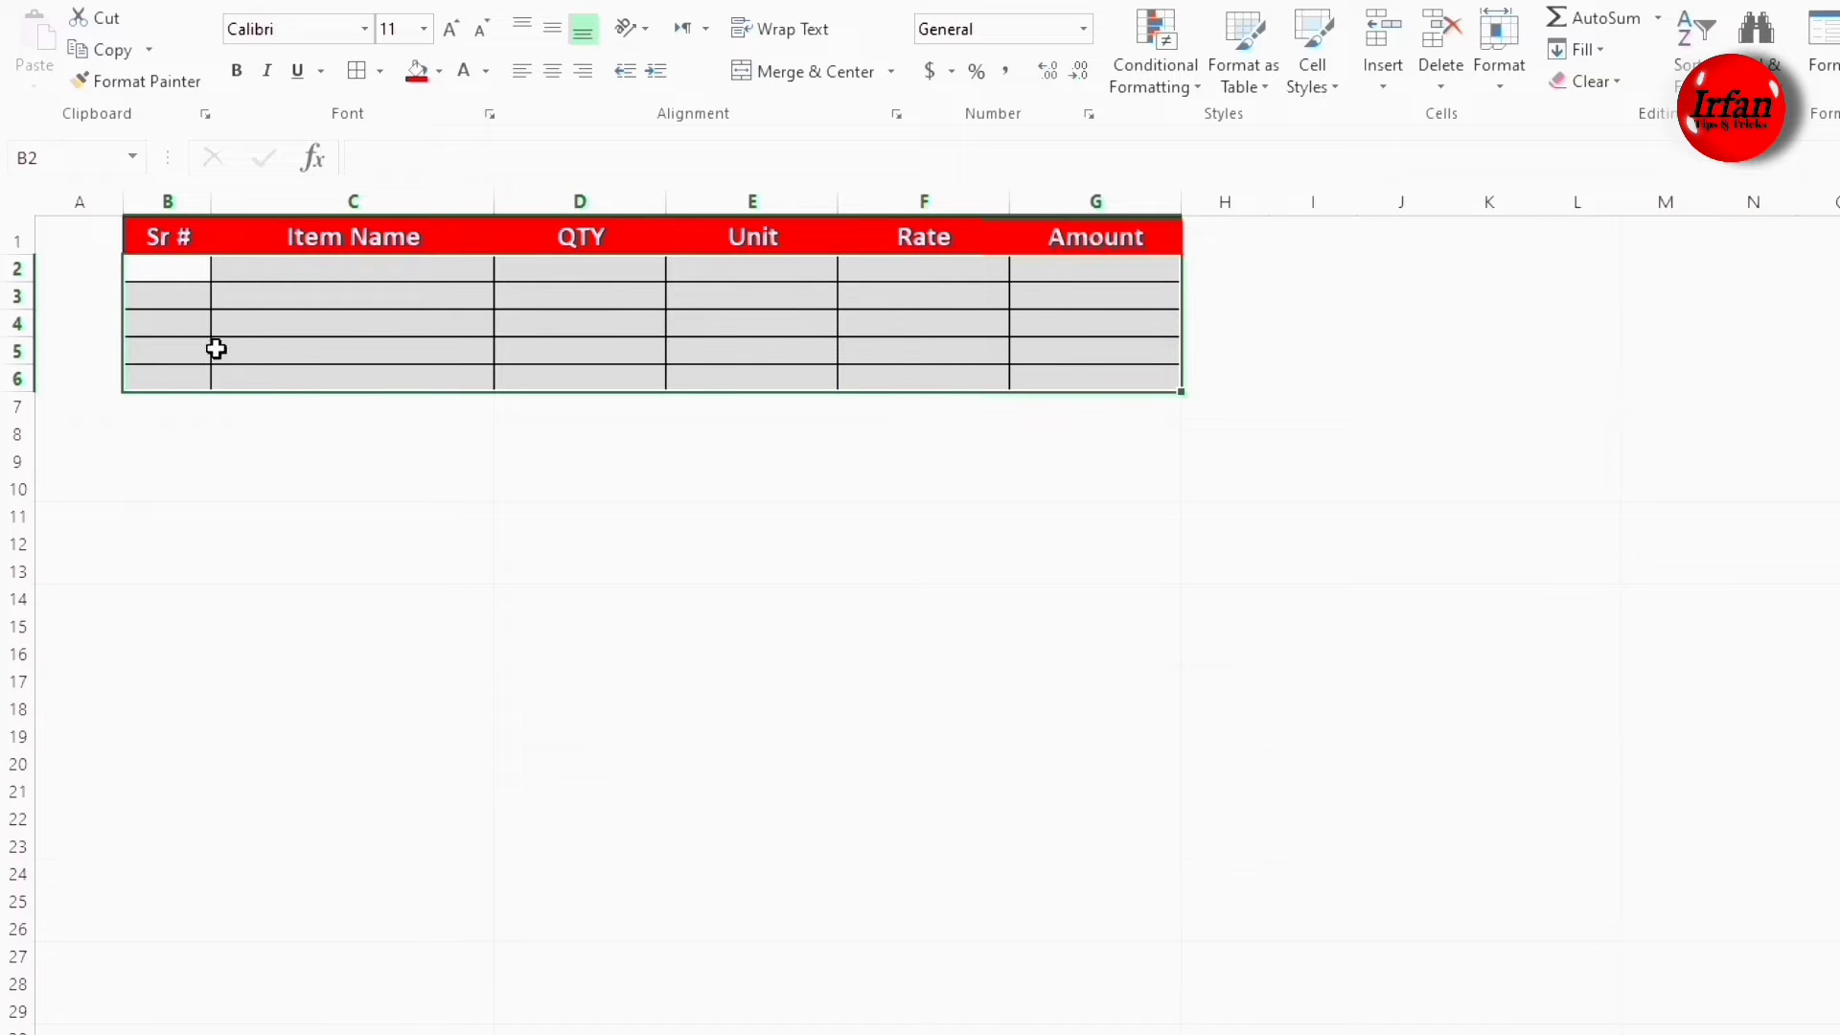
left_click(111, 250)
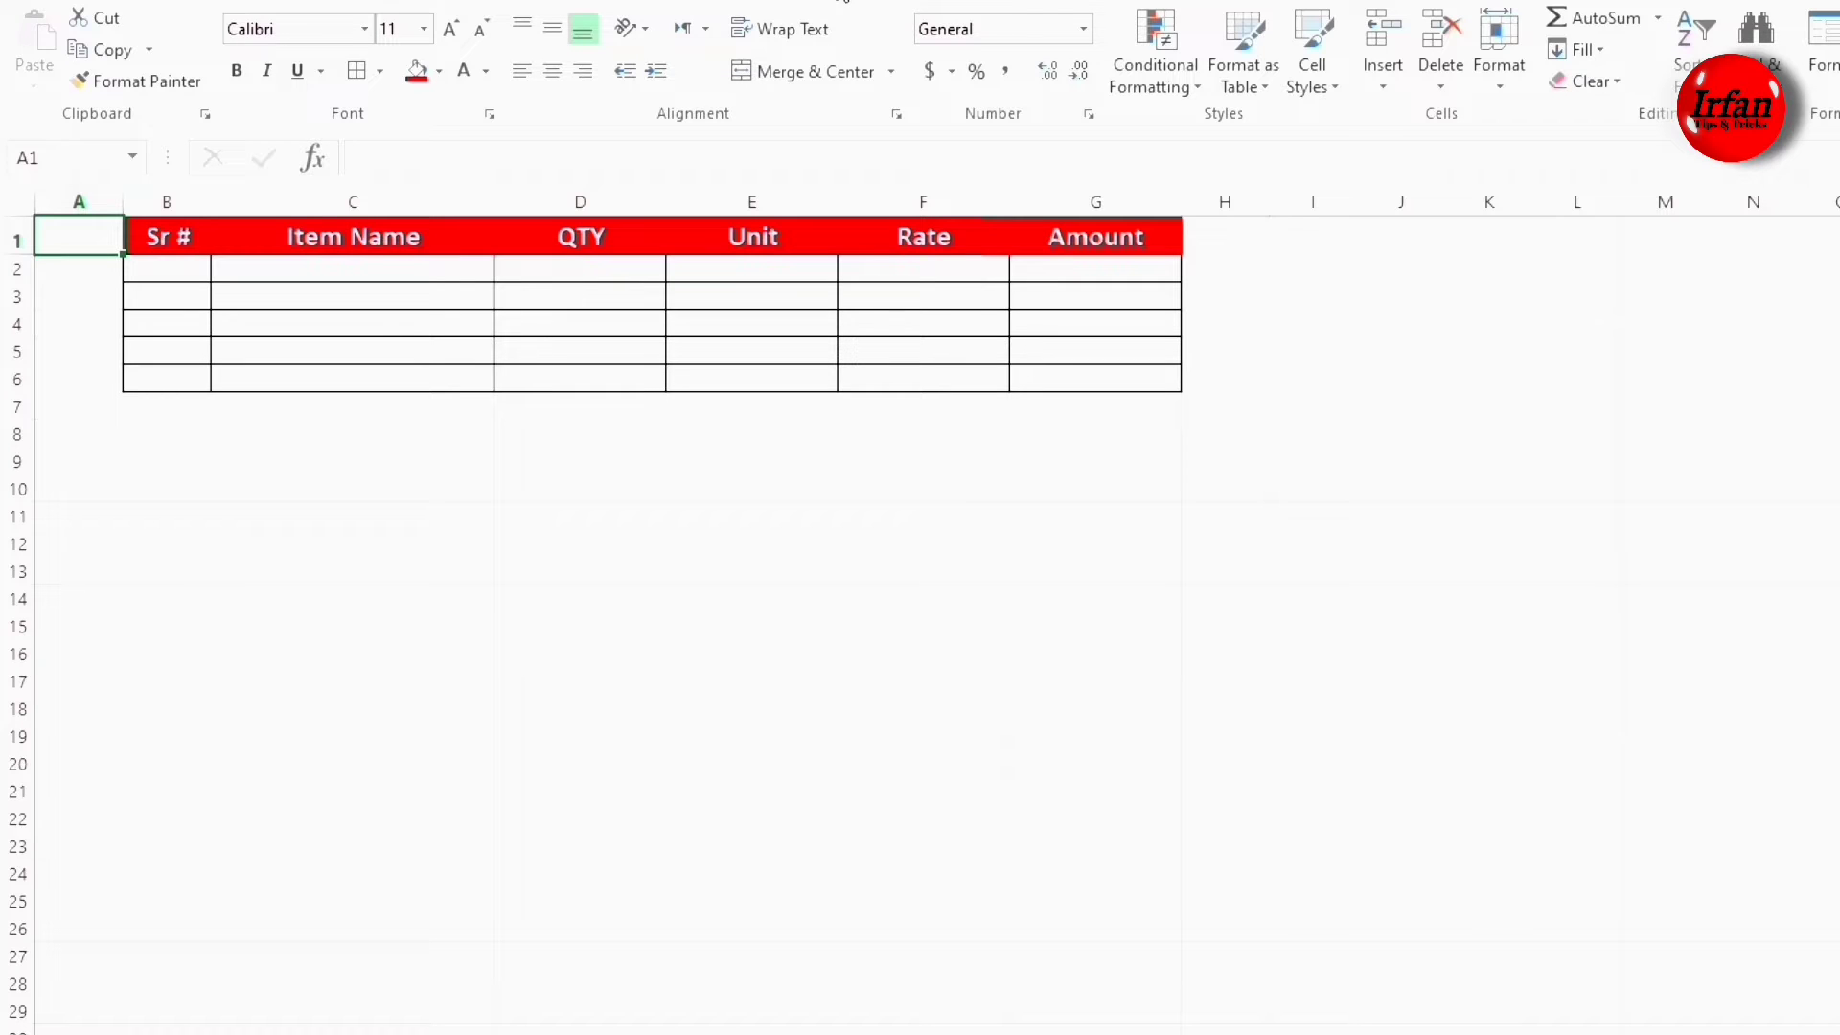
- Insert a vertical scroll bar form control in column A beside rows 2 to 6, close to the table's edge
left_click(842, 2)
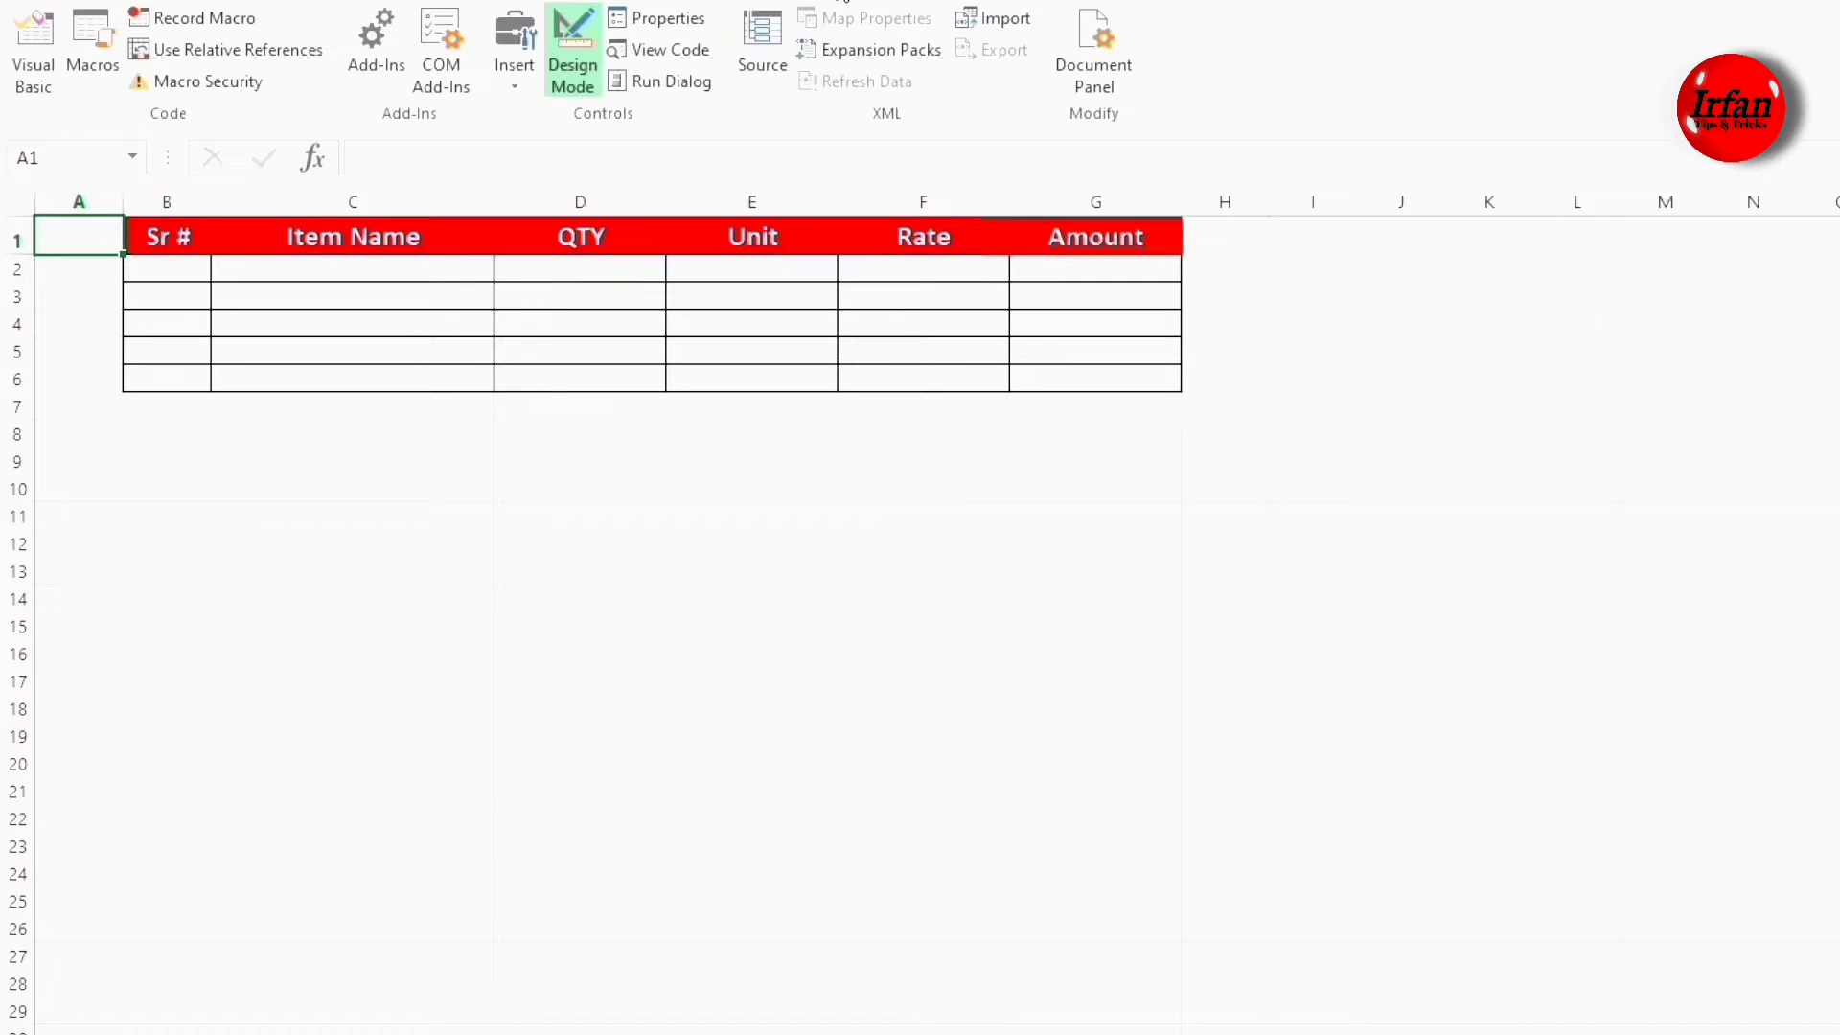
left_click(515, 91)
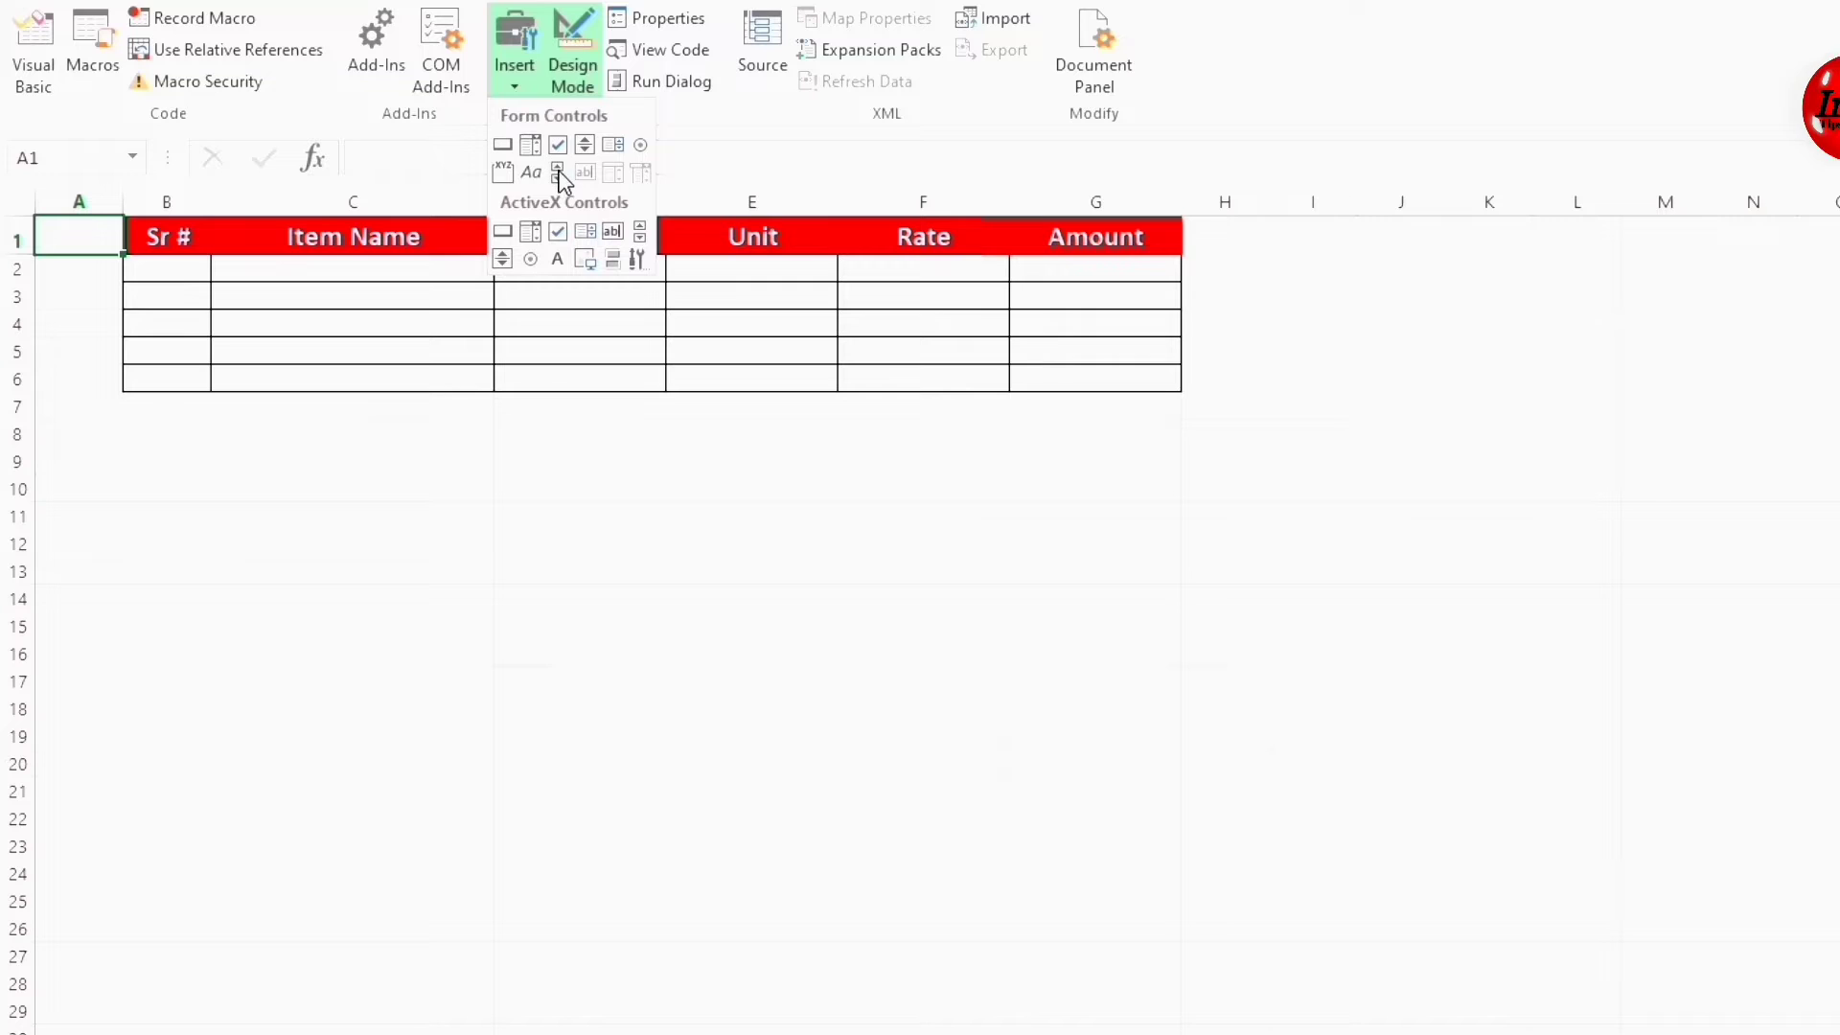
left_click(560, 176)
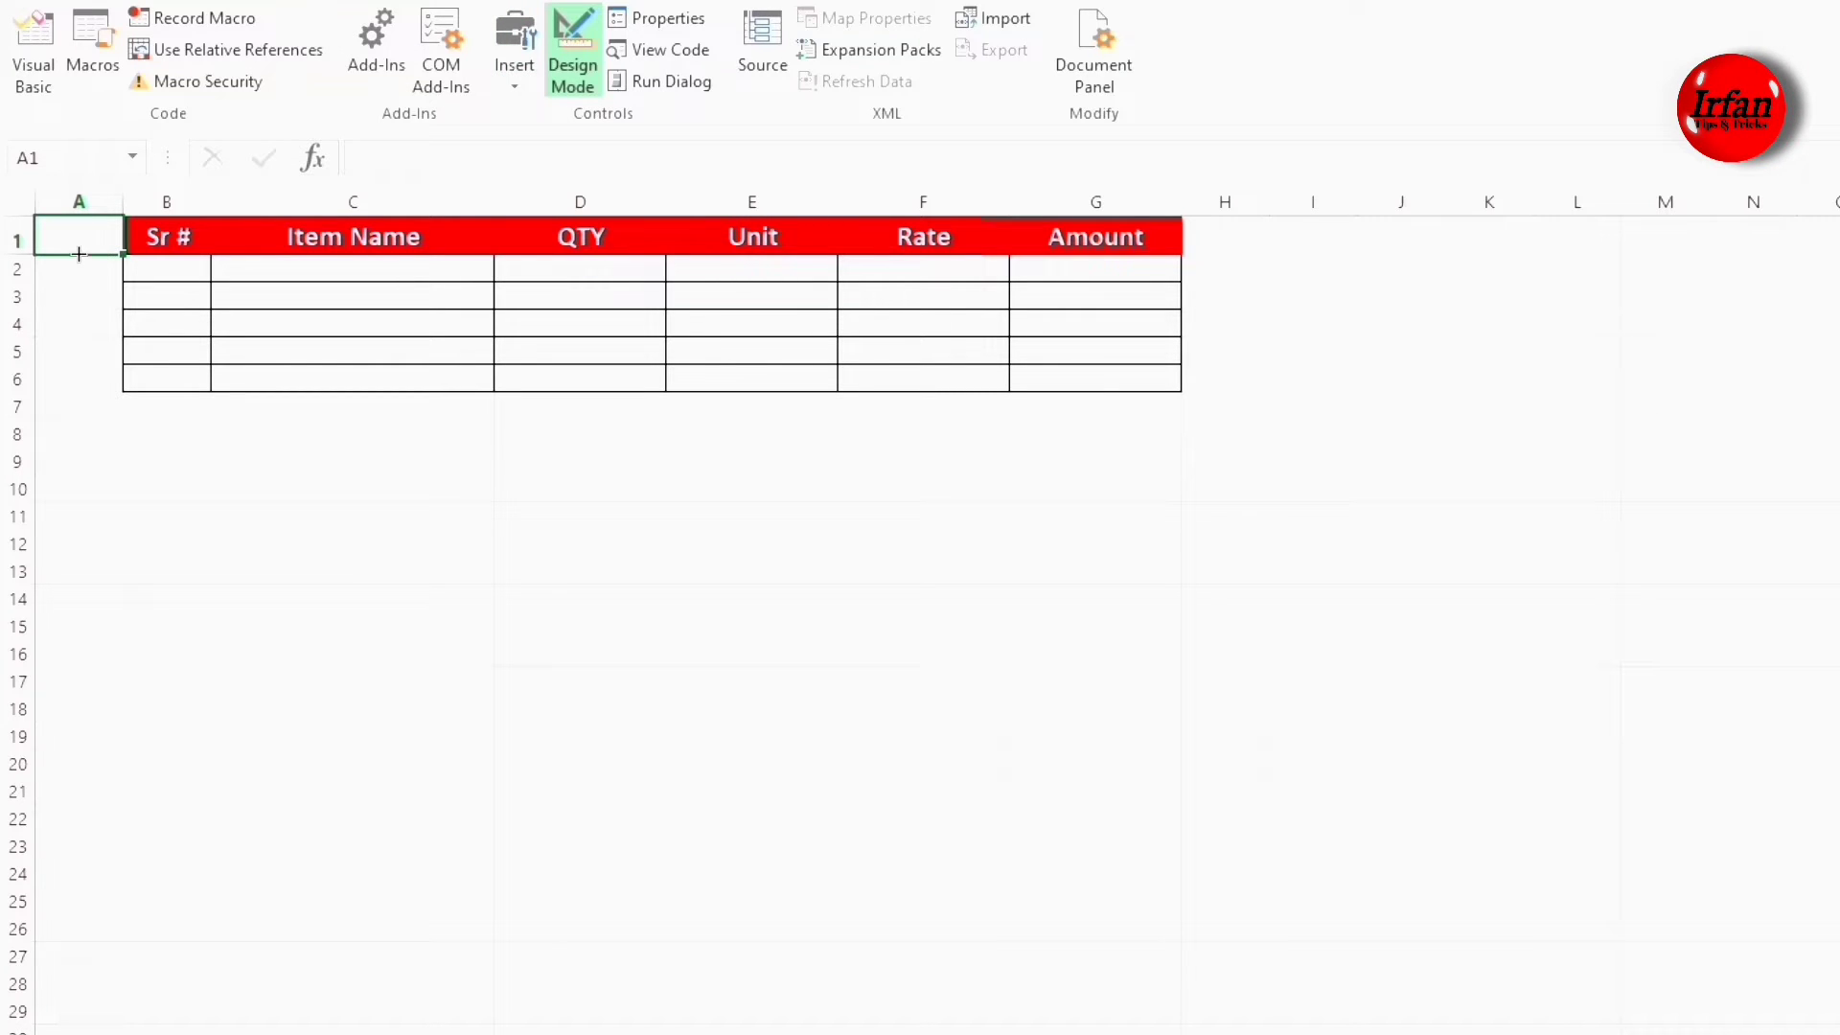
left_click_drag(73, 253, 103, 391)
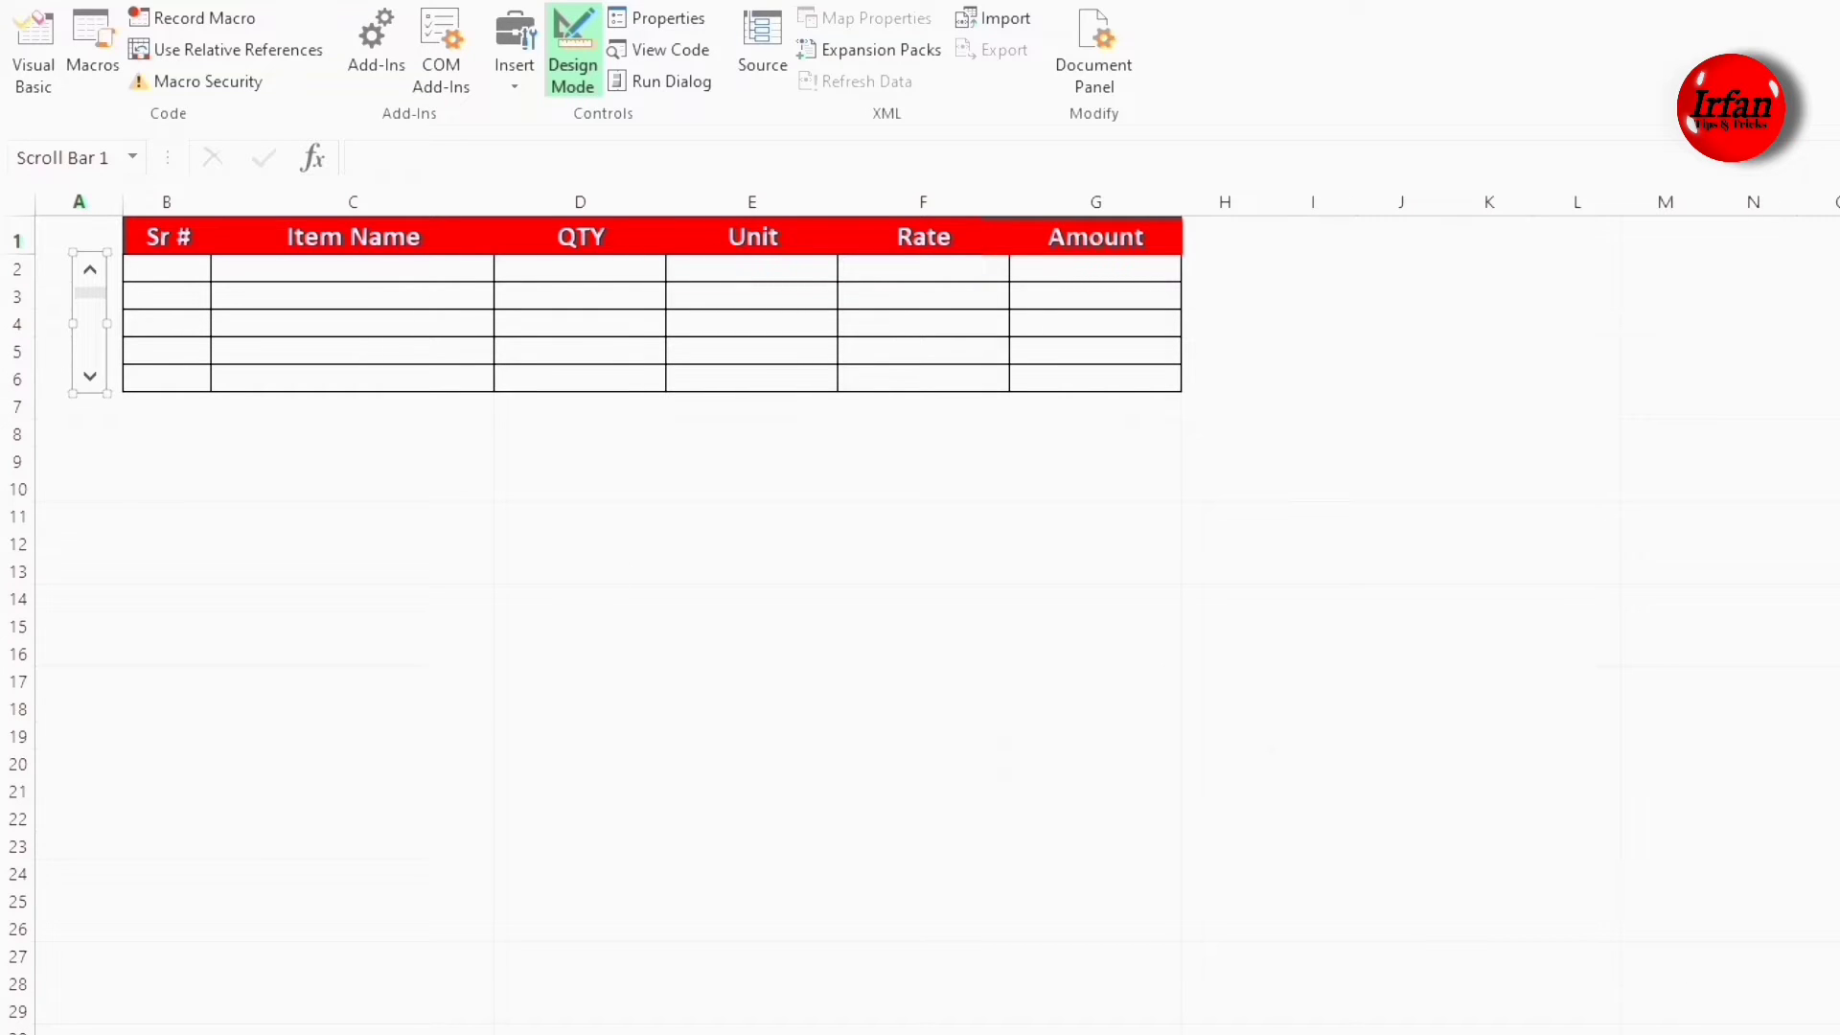
scroll(920, 613, "up", 1)
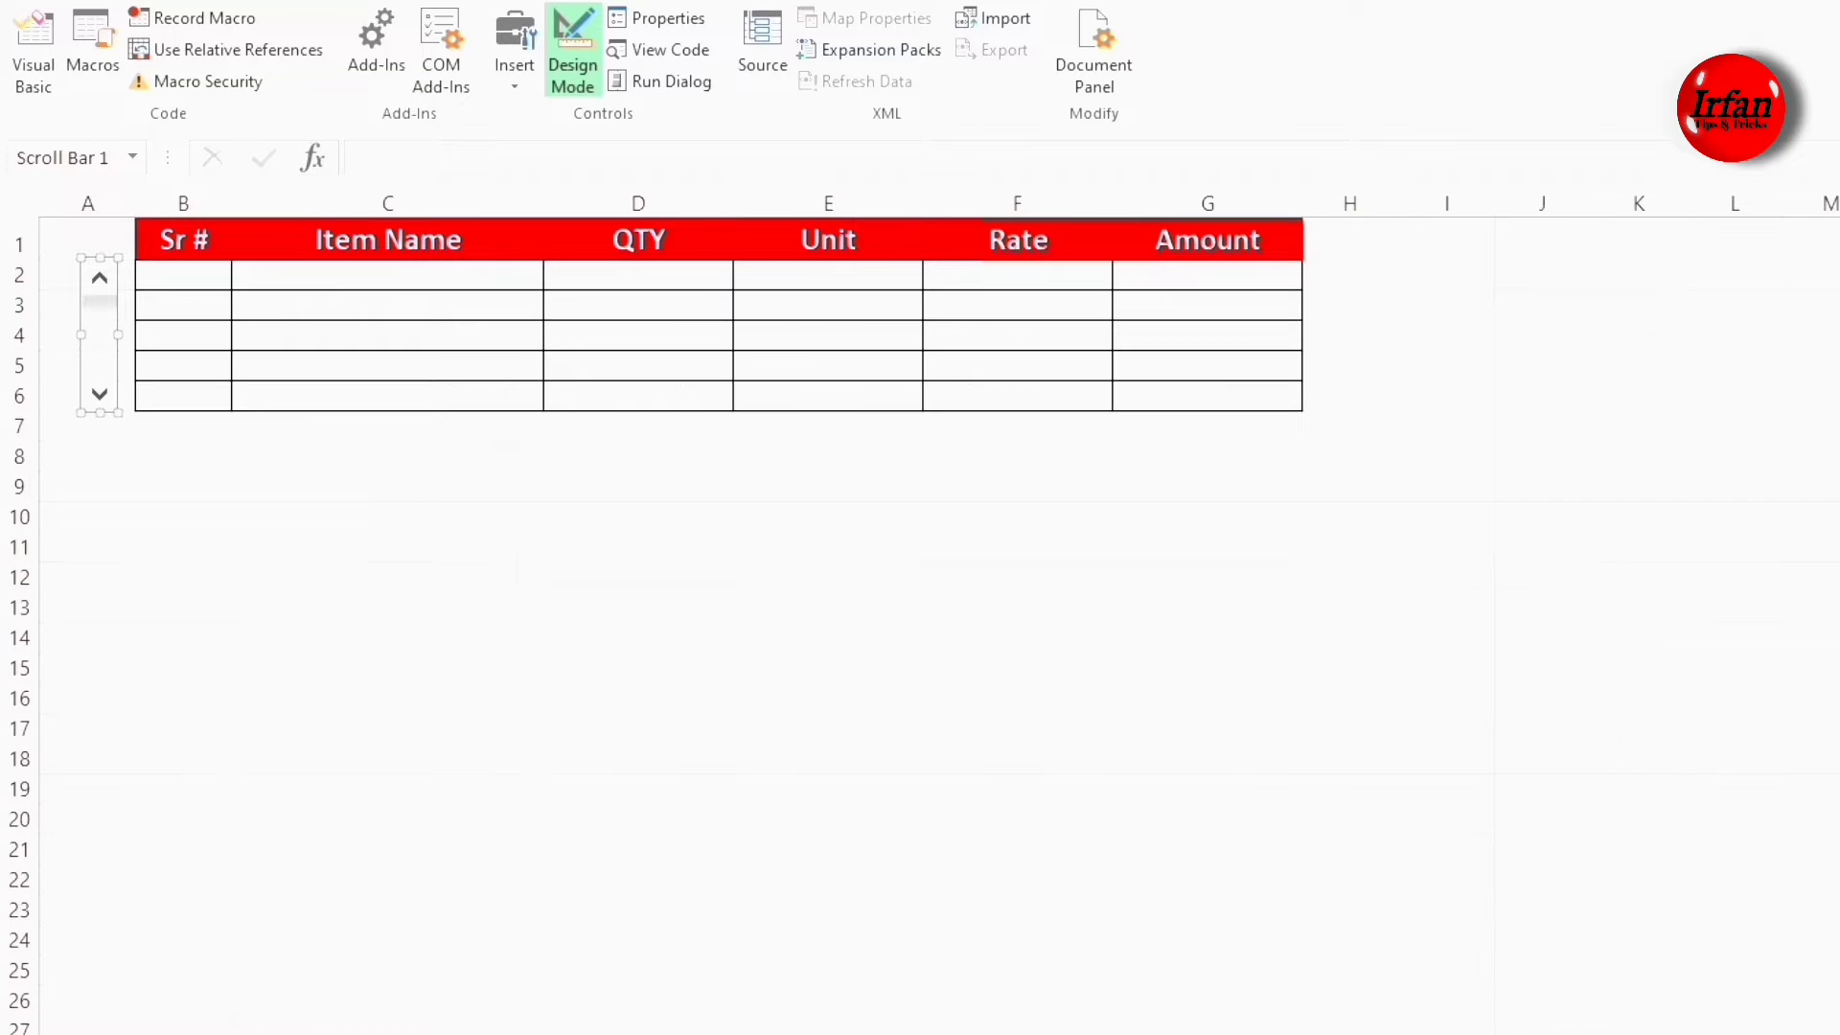
scroll(920, 614, "up", 1)
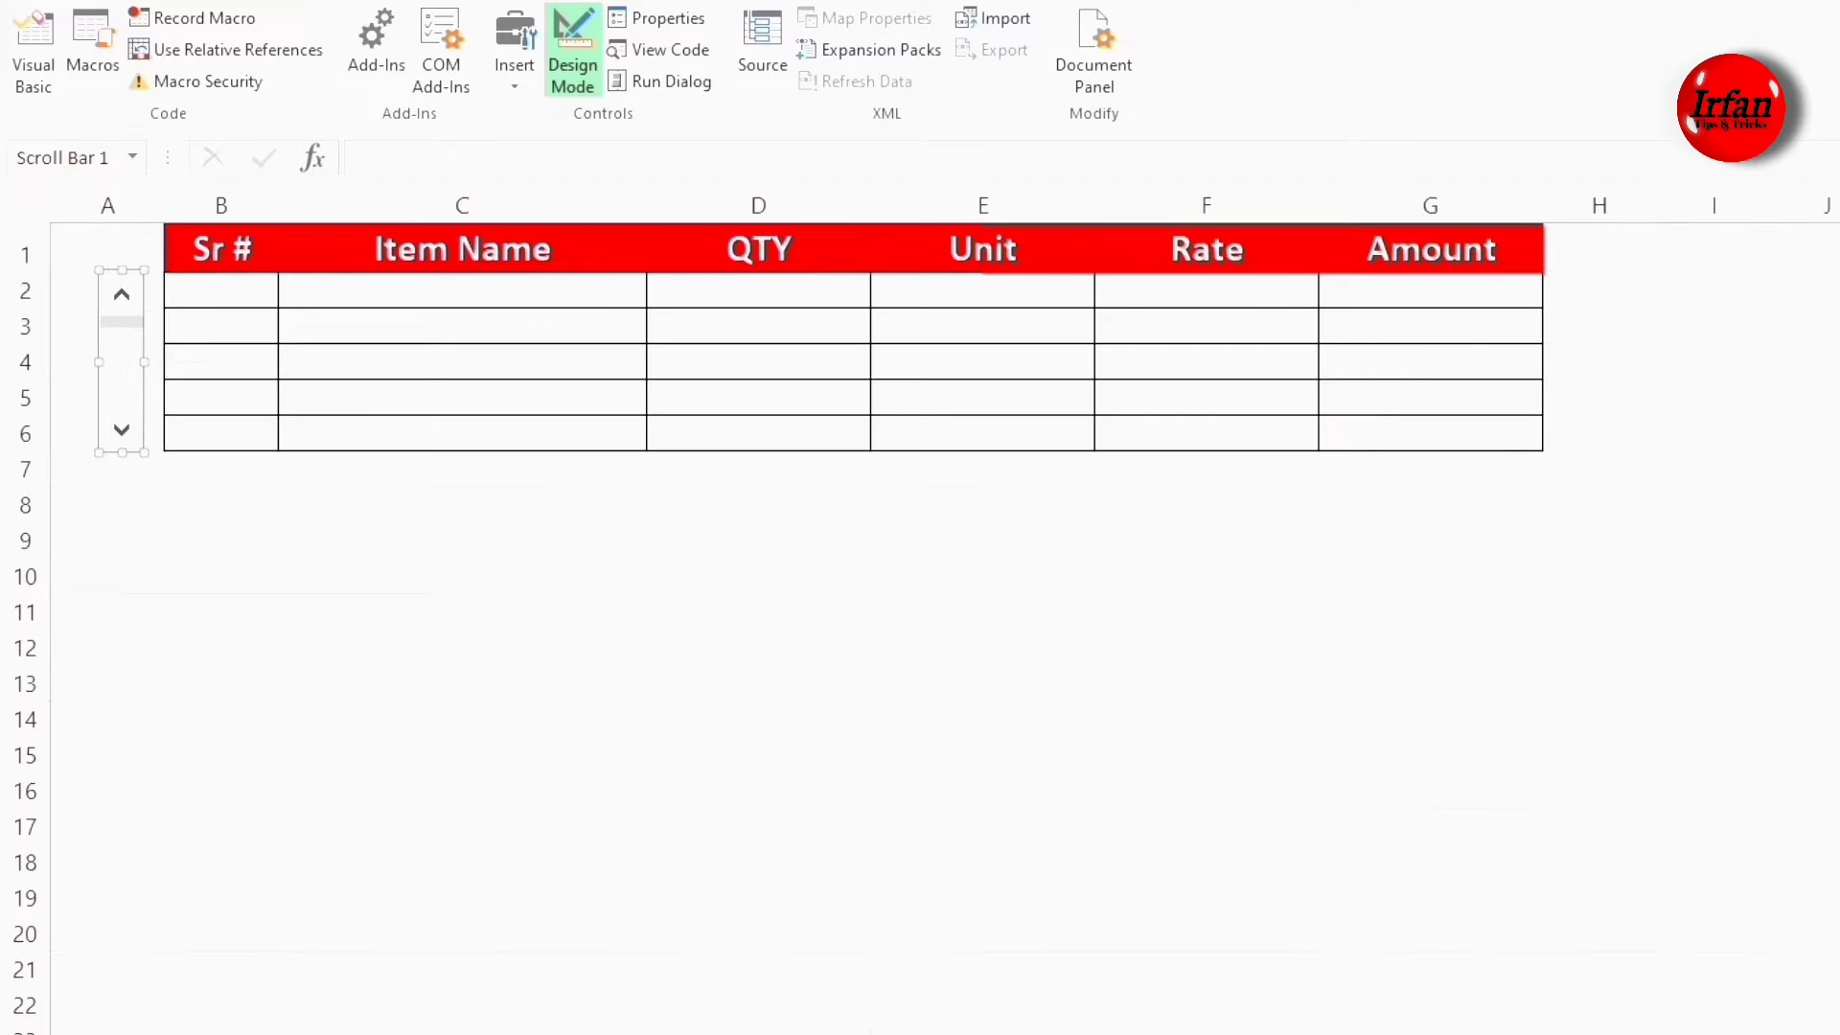
scroll(1121, 649, "up", 1)
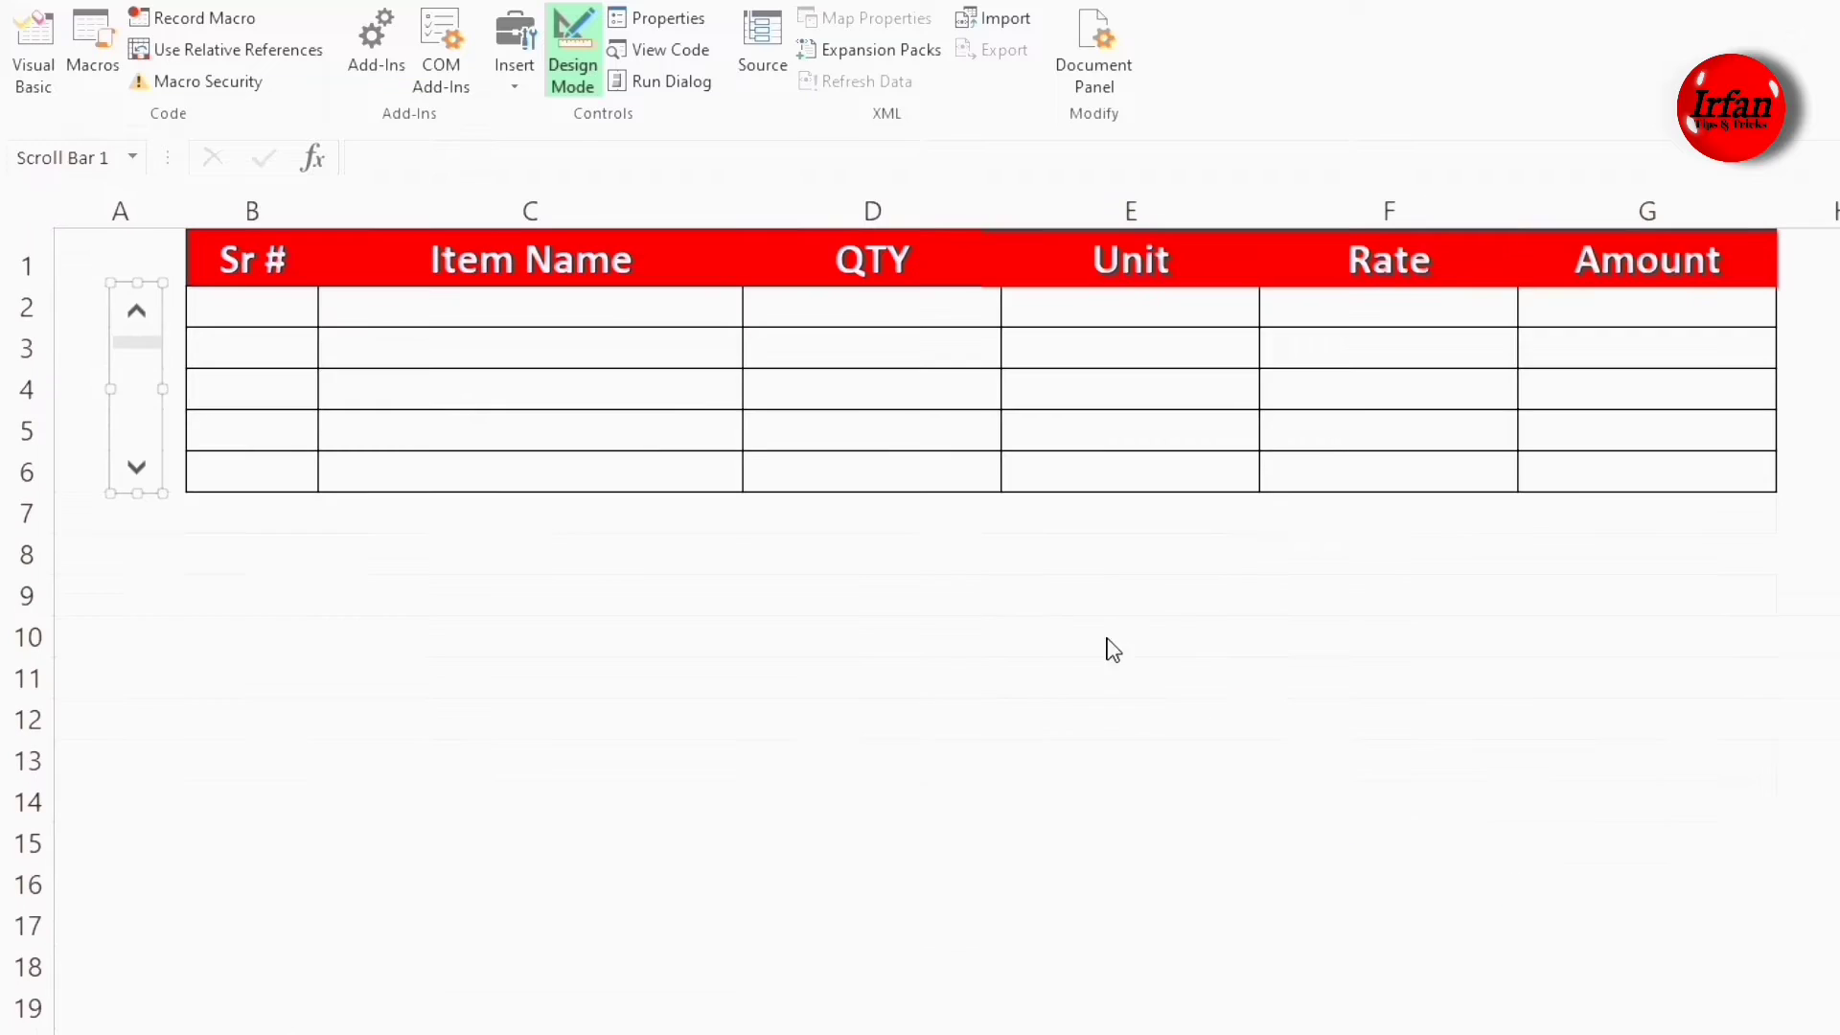
scroll(1006, 612, "up", 1)
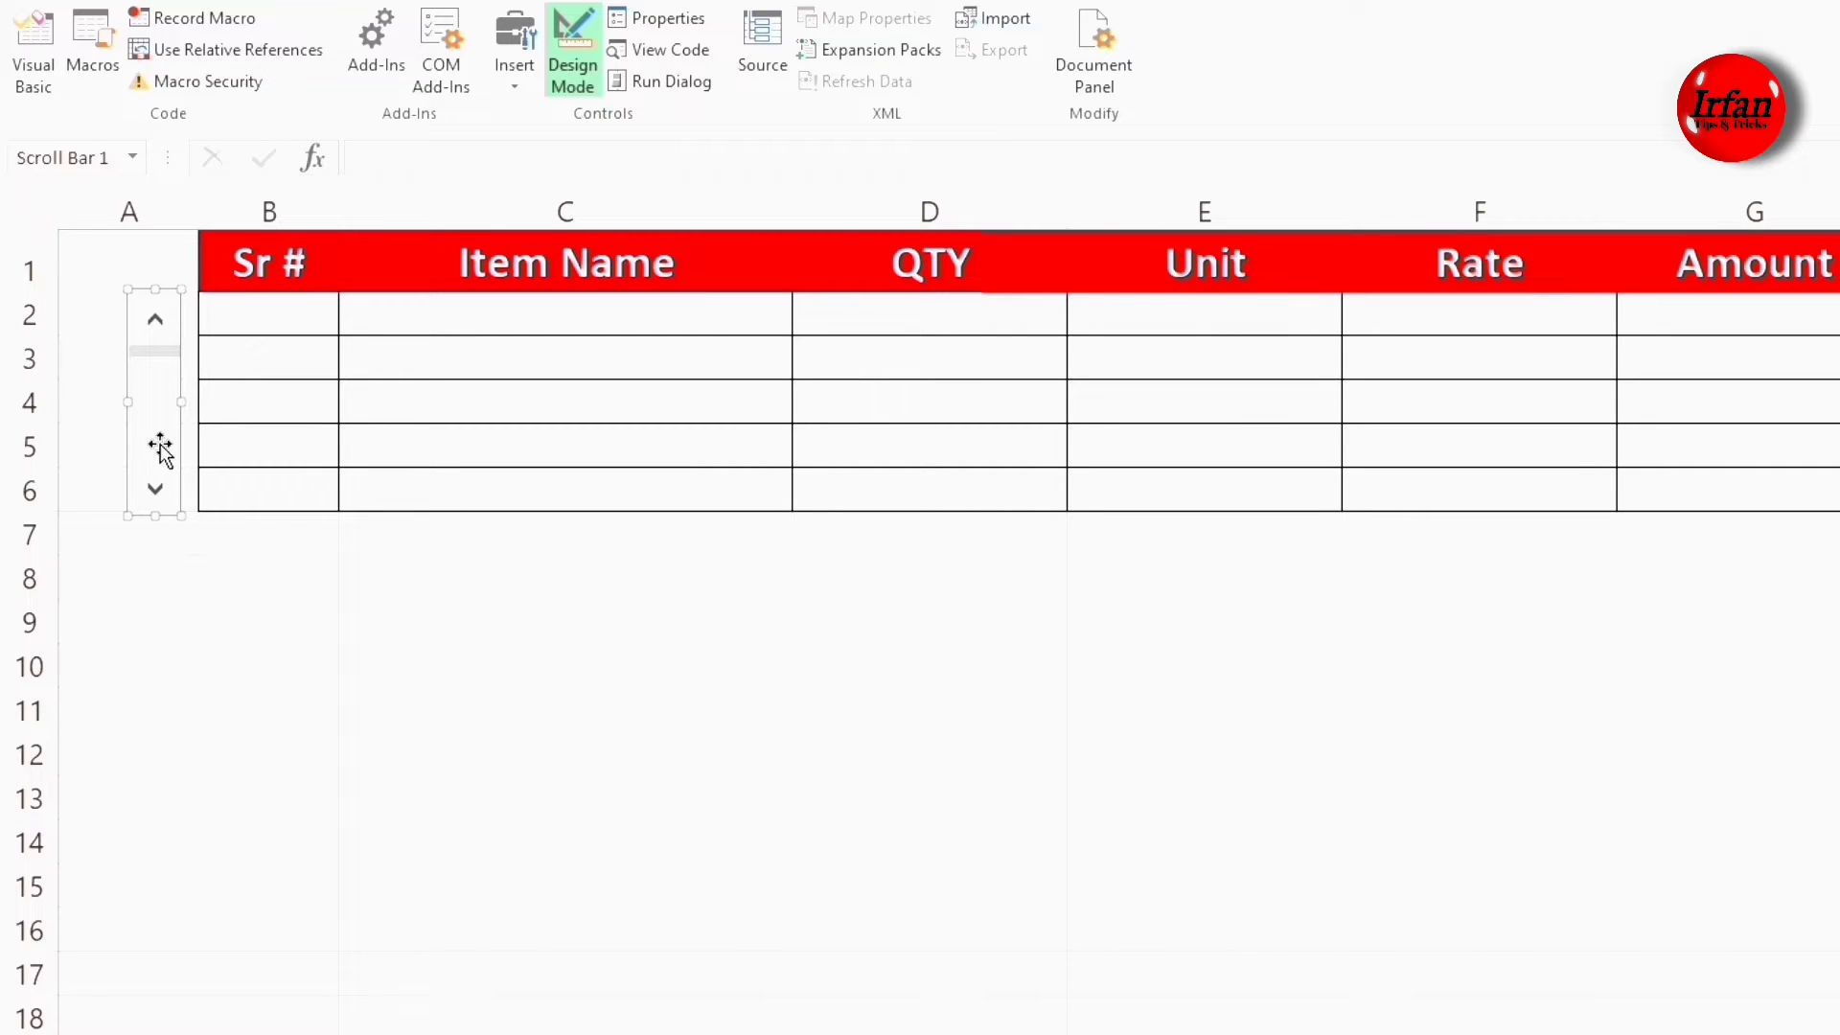
left_click_drag(182, 430, 186, 432)
left_click(203, 594)
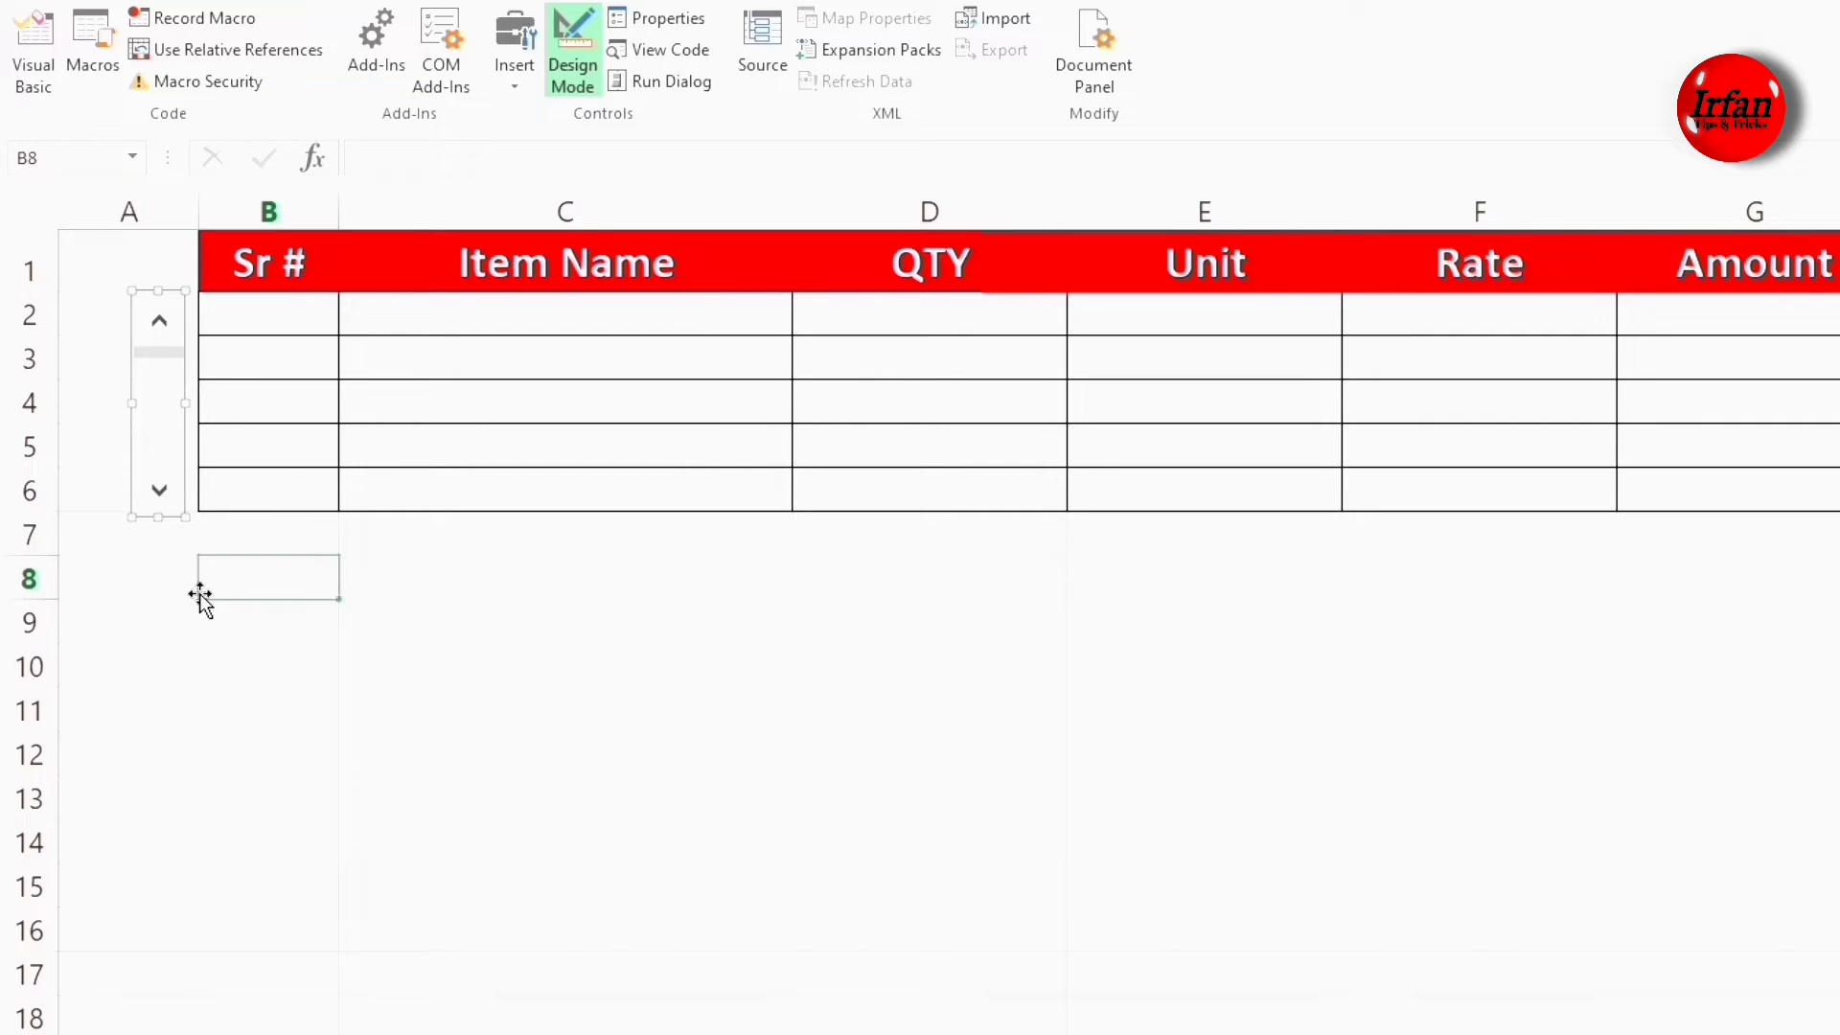
- Fill cells A1:A6 behind the scroll bar with red
left_click_drag(168, 267, 192, 501)
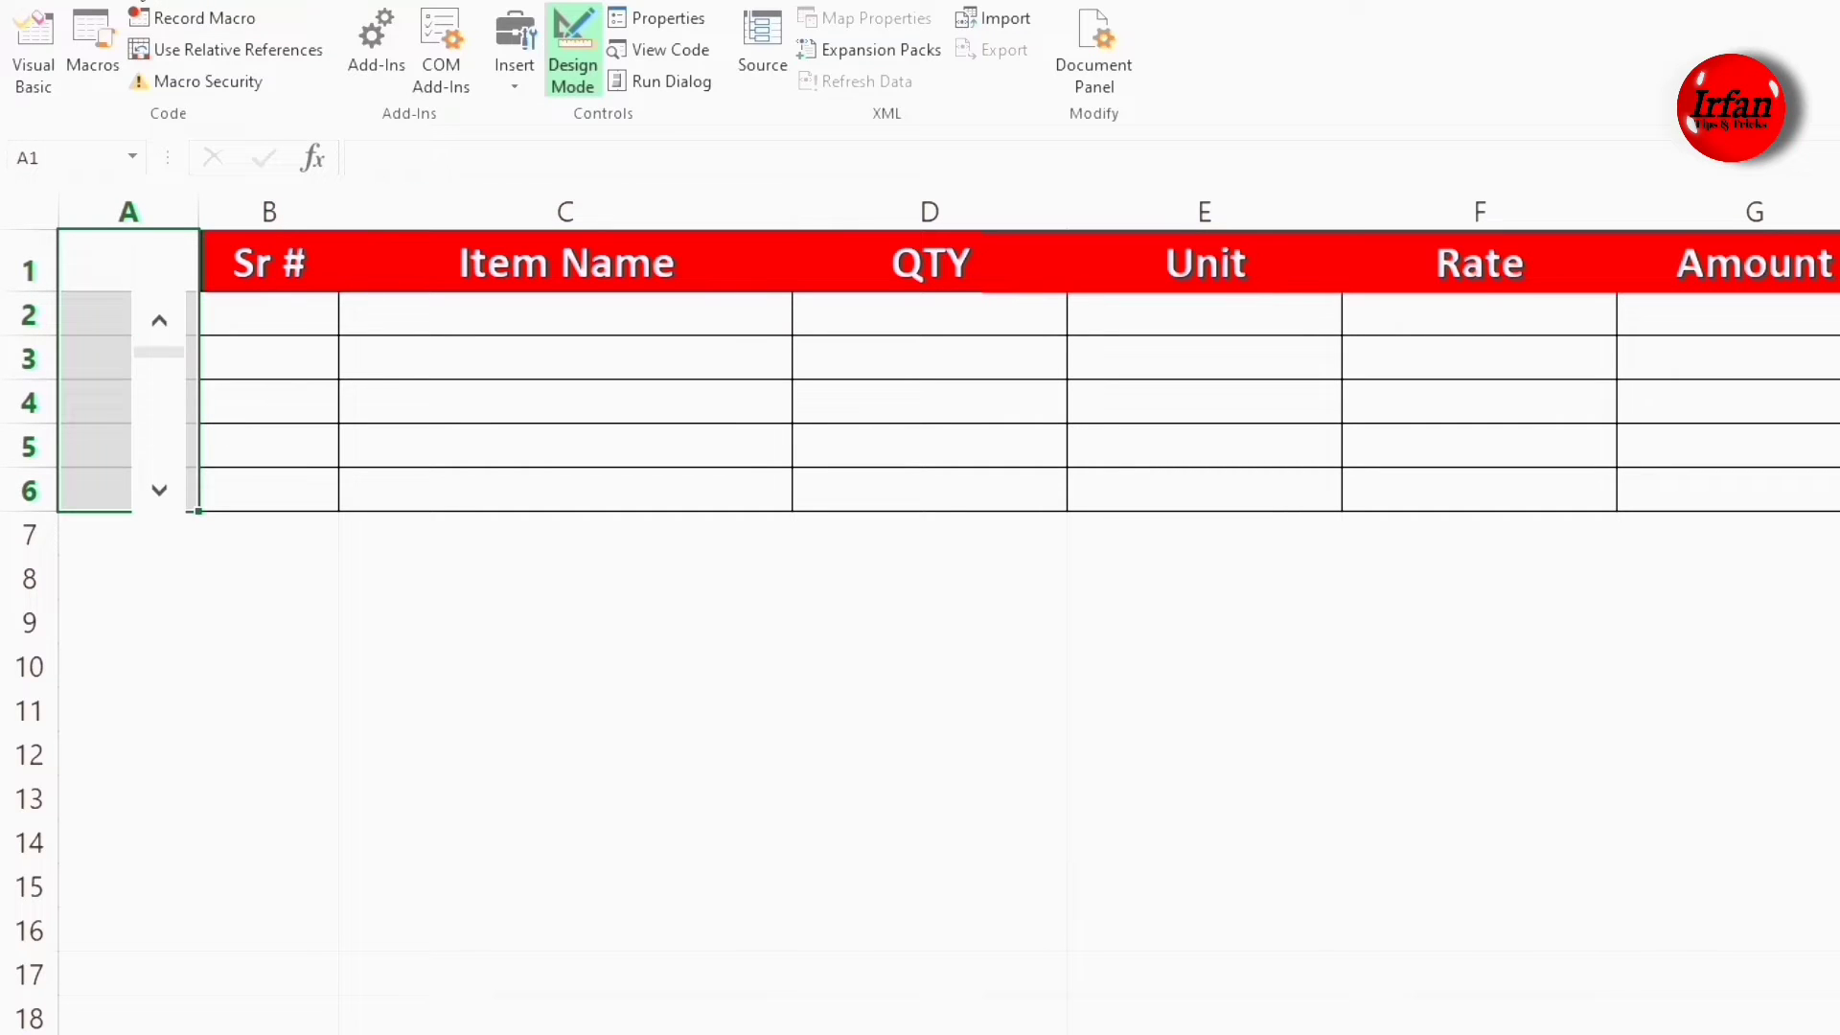
left_click(113, 2)
left_click(415, 77)
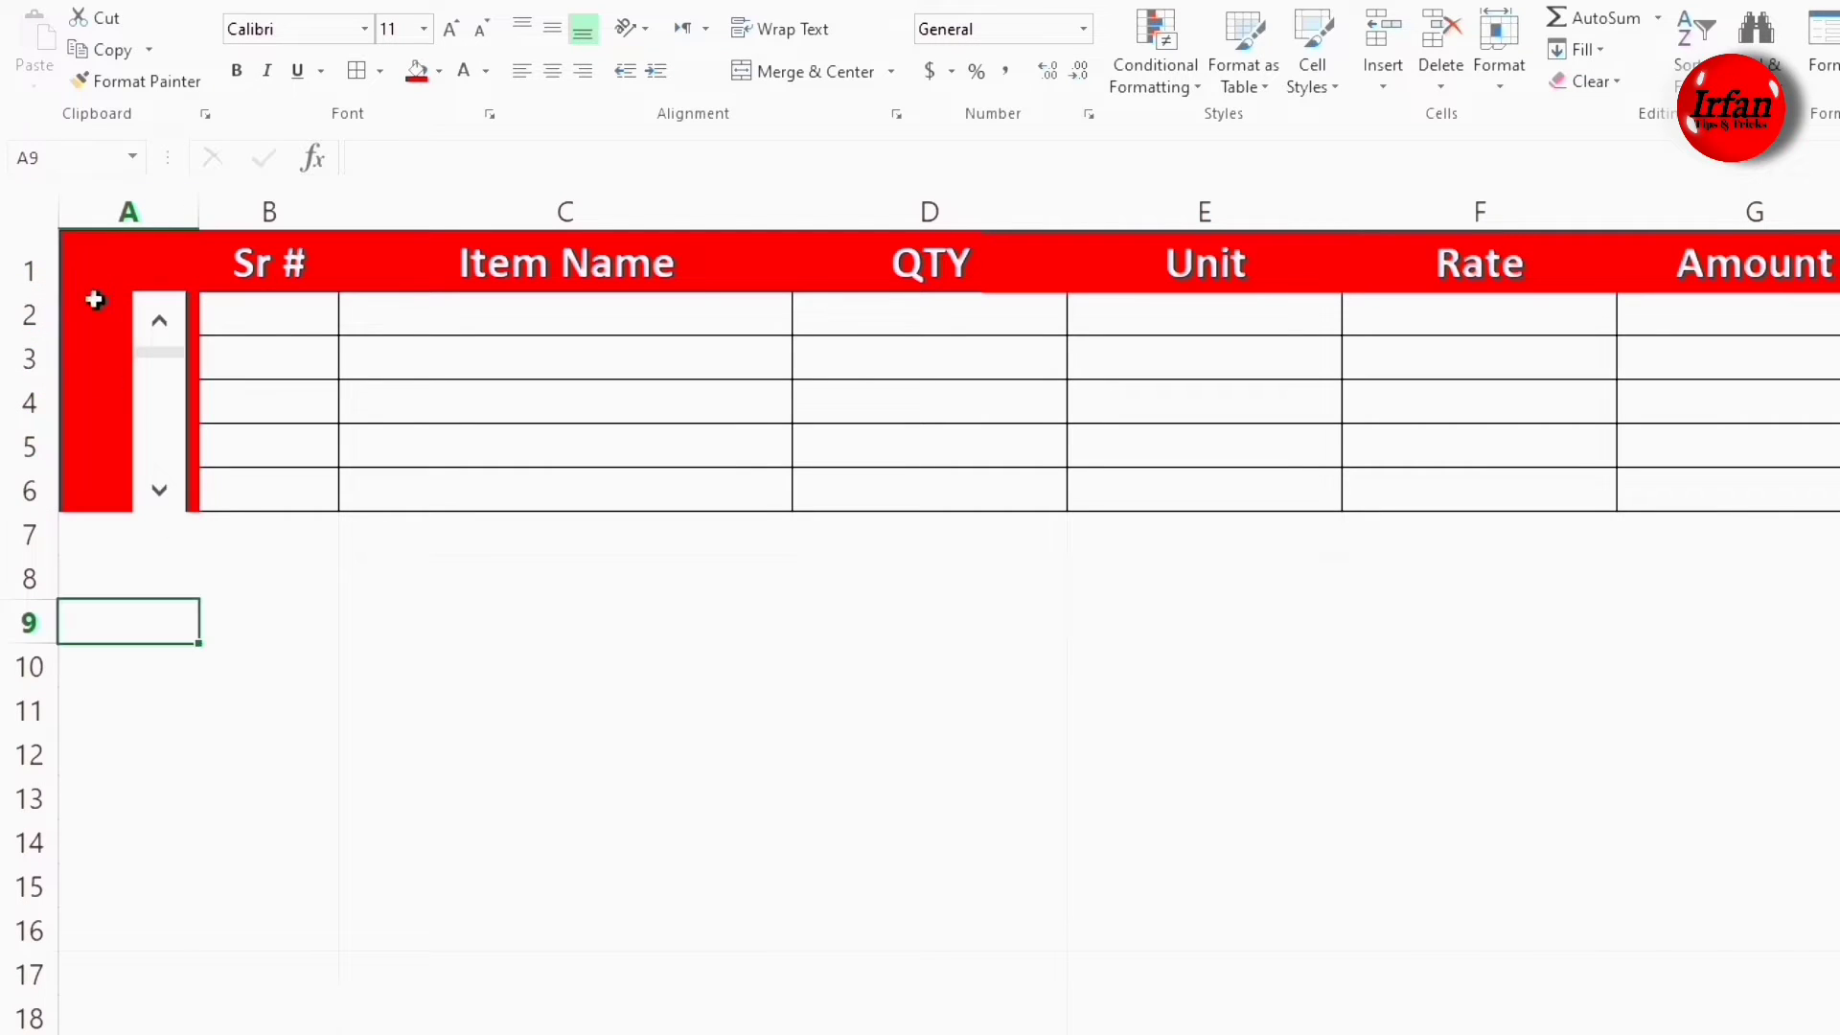
- Insert a blank column before column A and narrow the red-filled column B
right_click(107, 211)
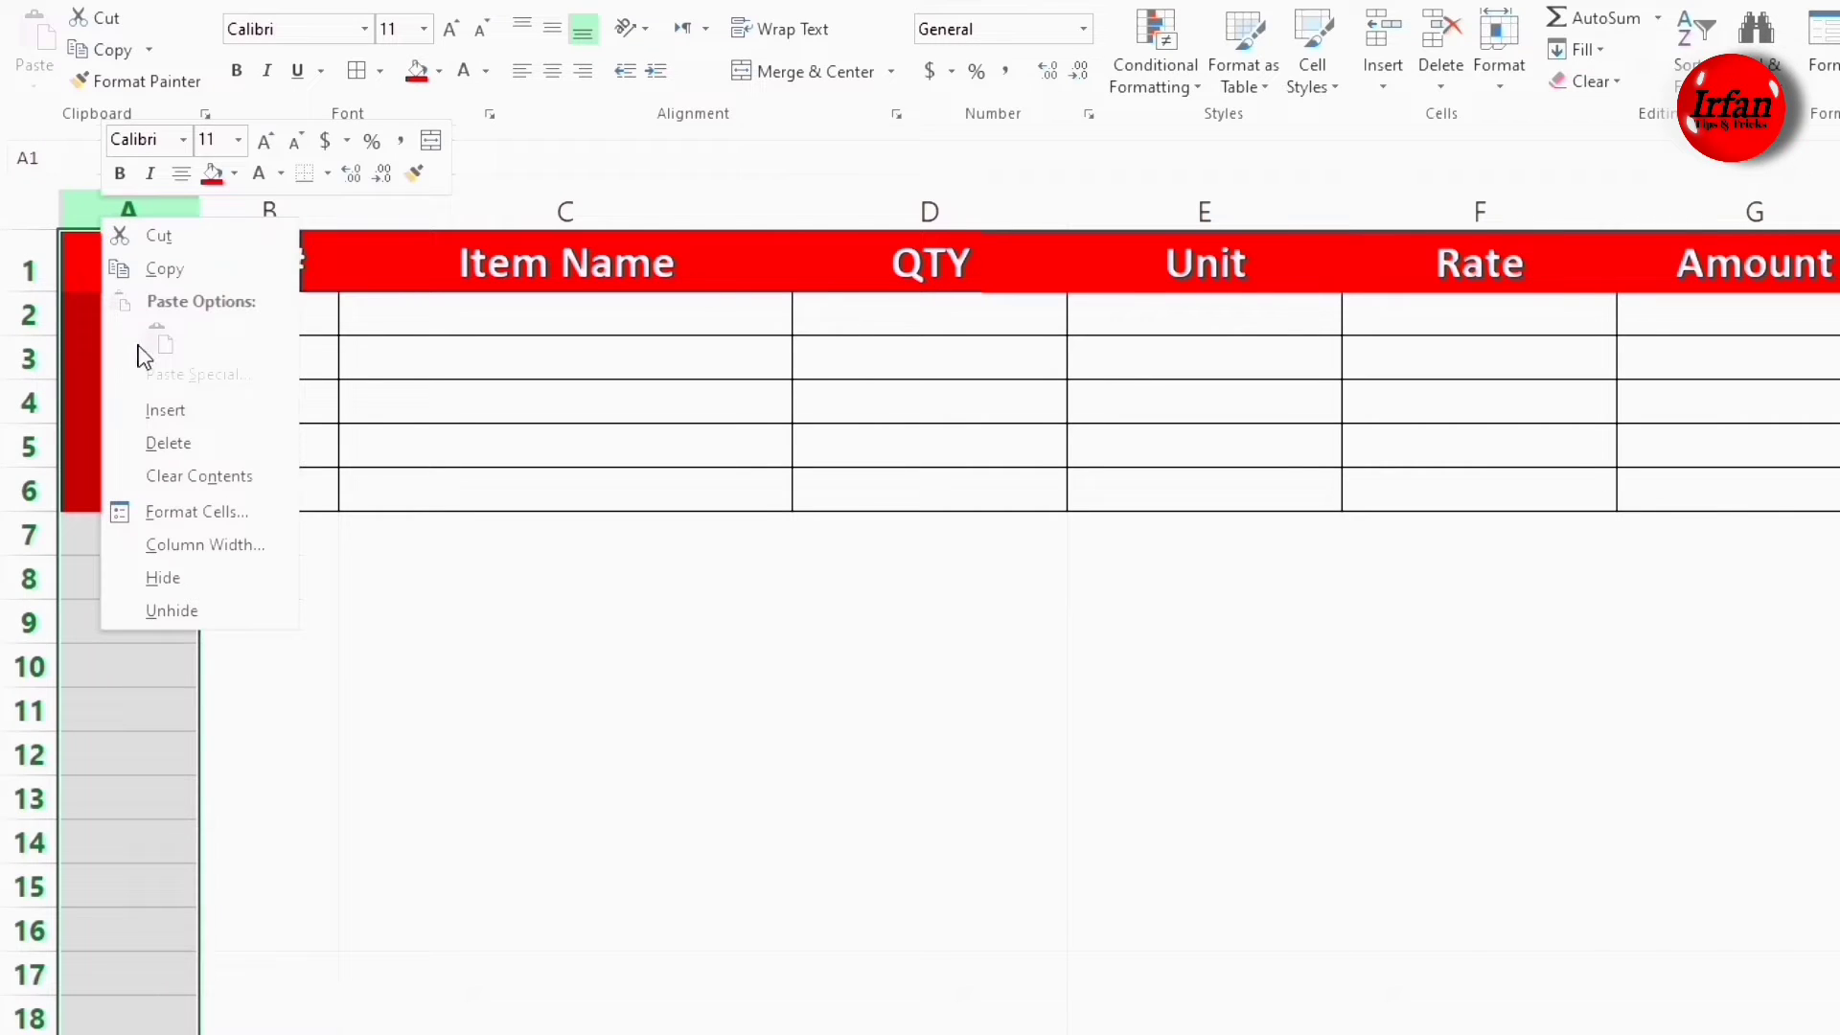
left_click(165, 412)
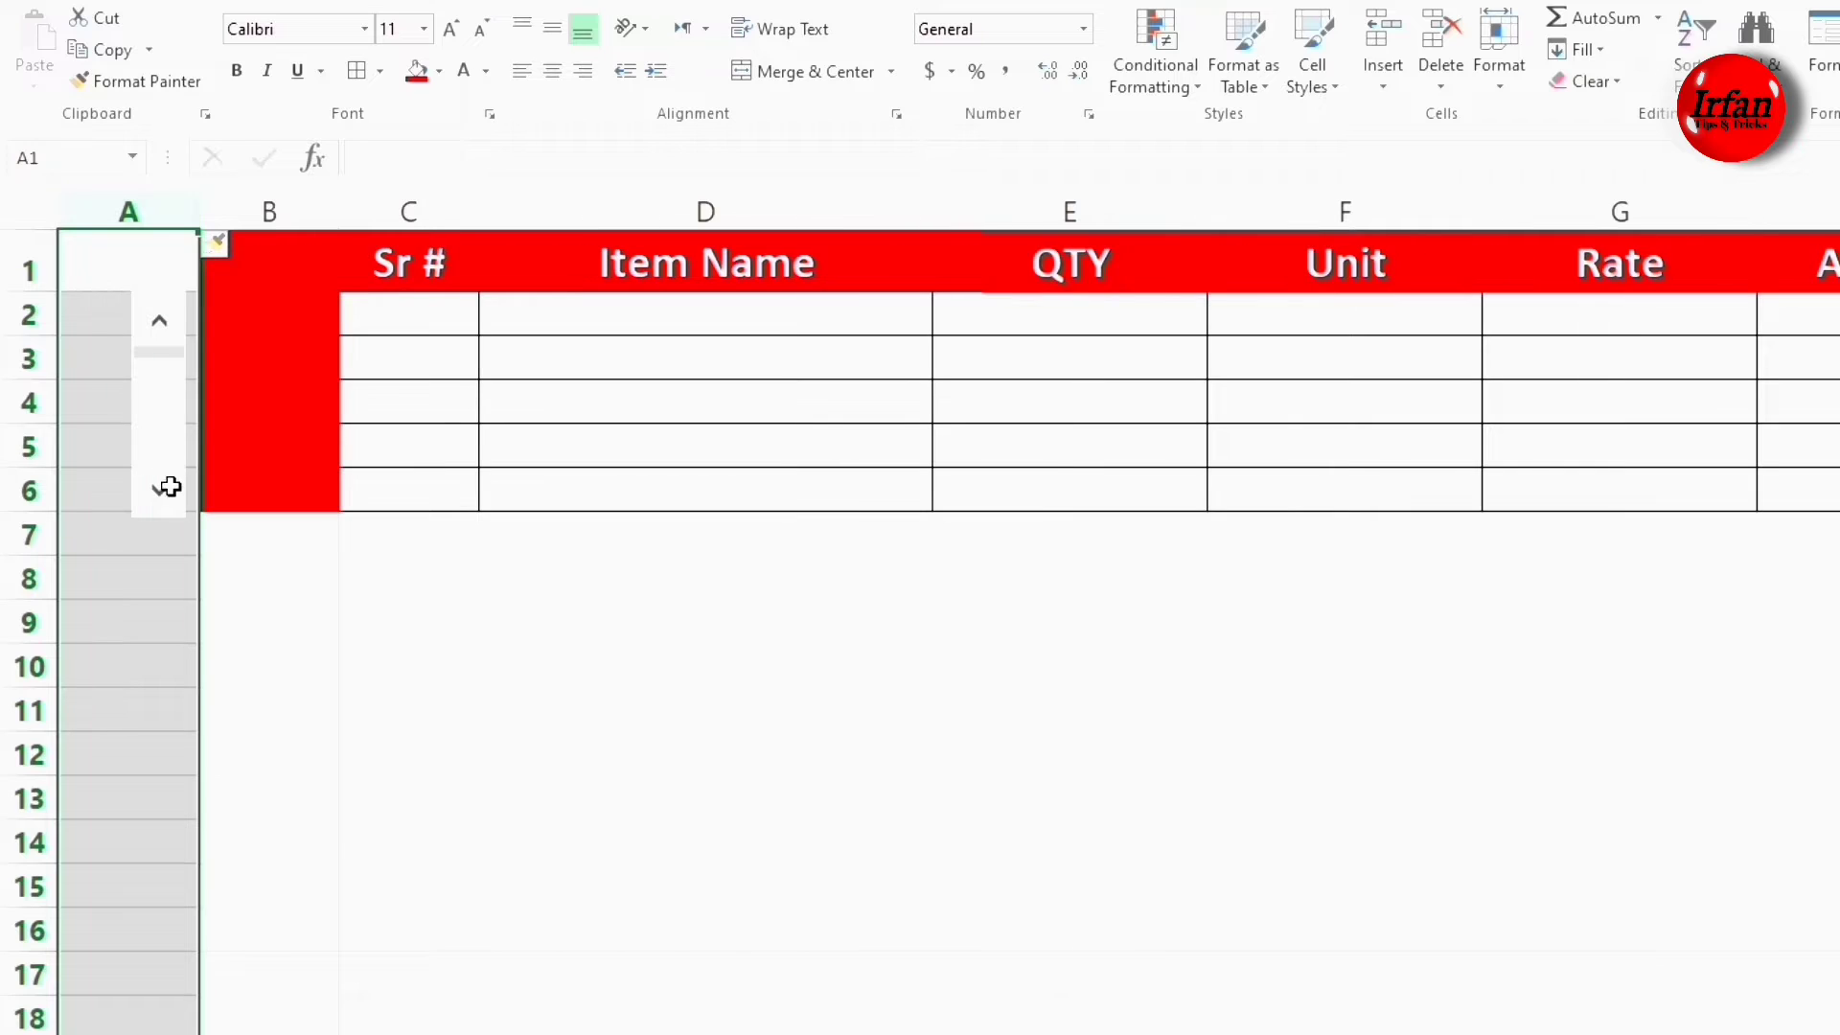
left_click_drag(337, 213, 242, 213)
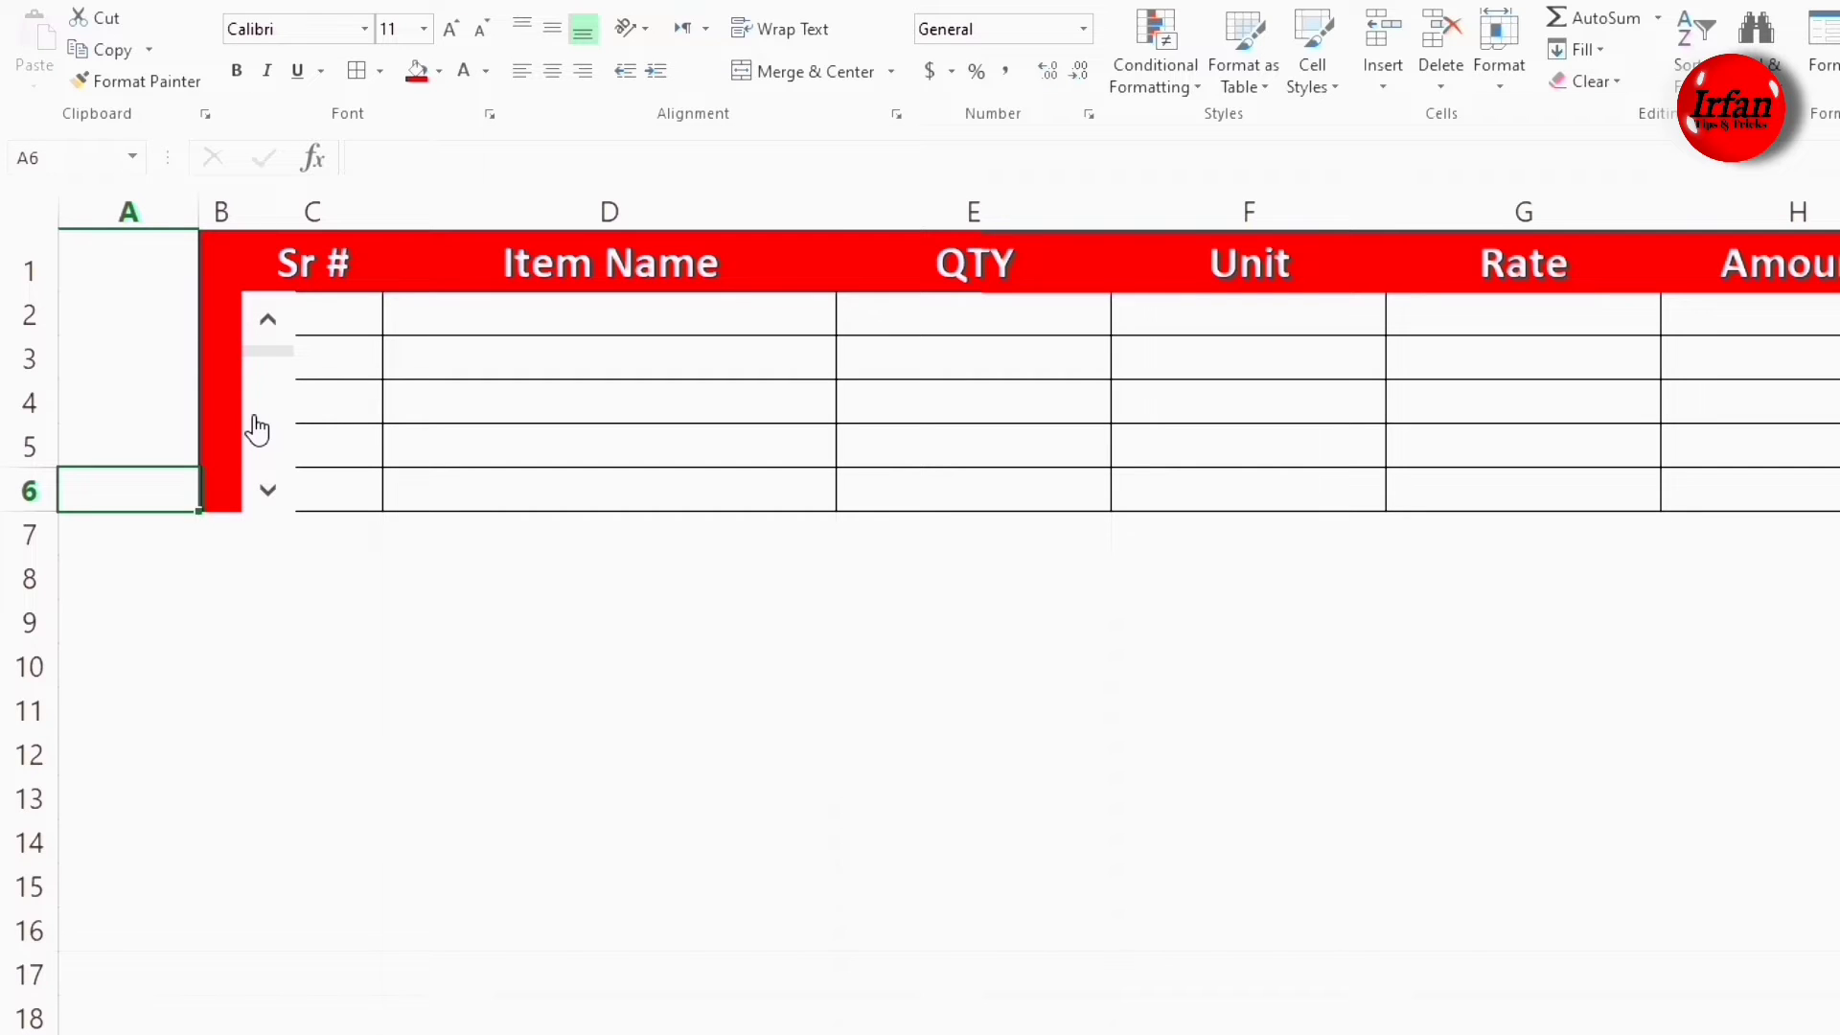
- Move the scroll bar into red column B, widen the column slightly, and shorten the bar to fit rows 2 to 6
left_click(255, 425, "ctrl")
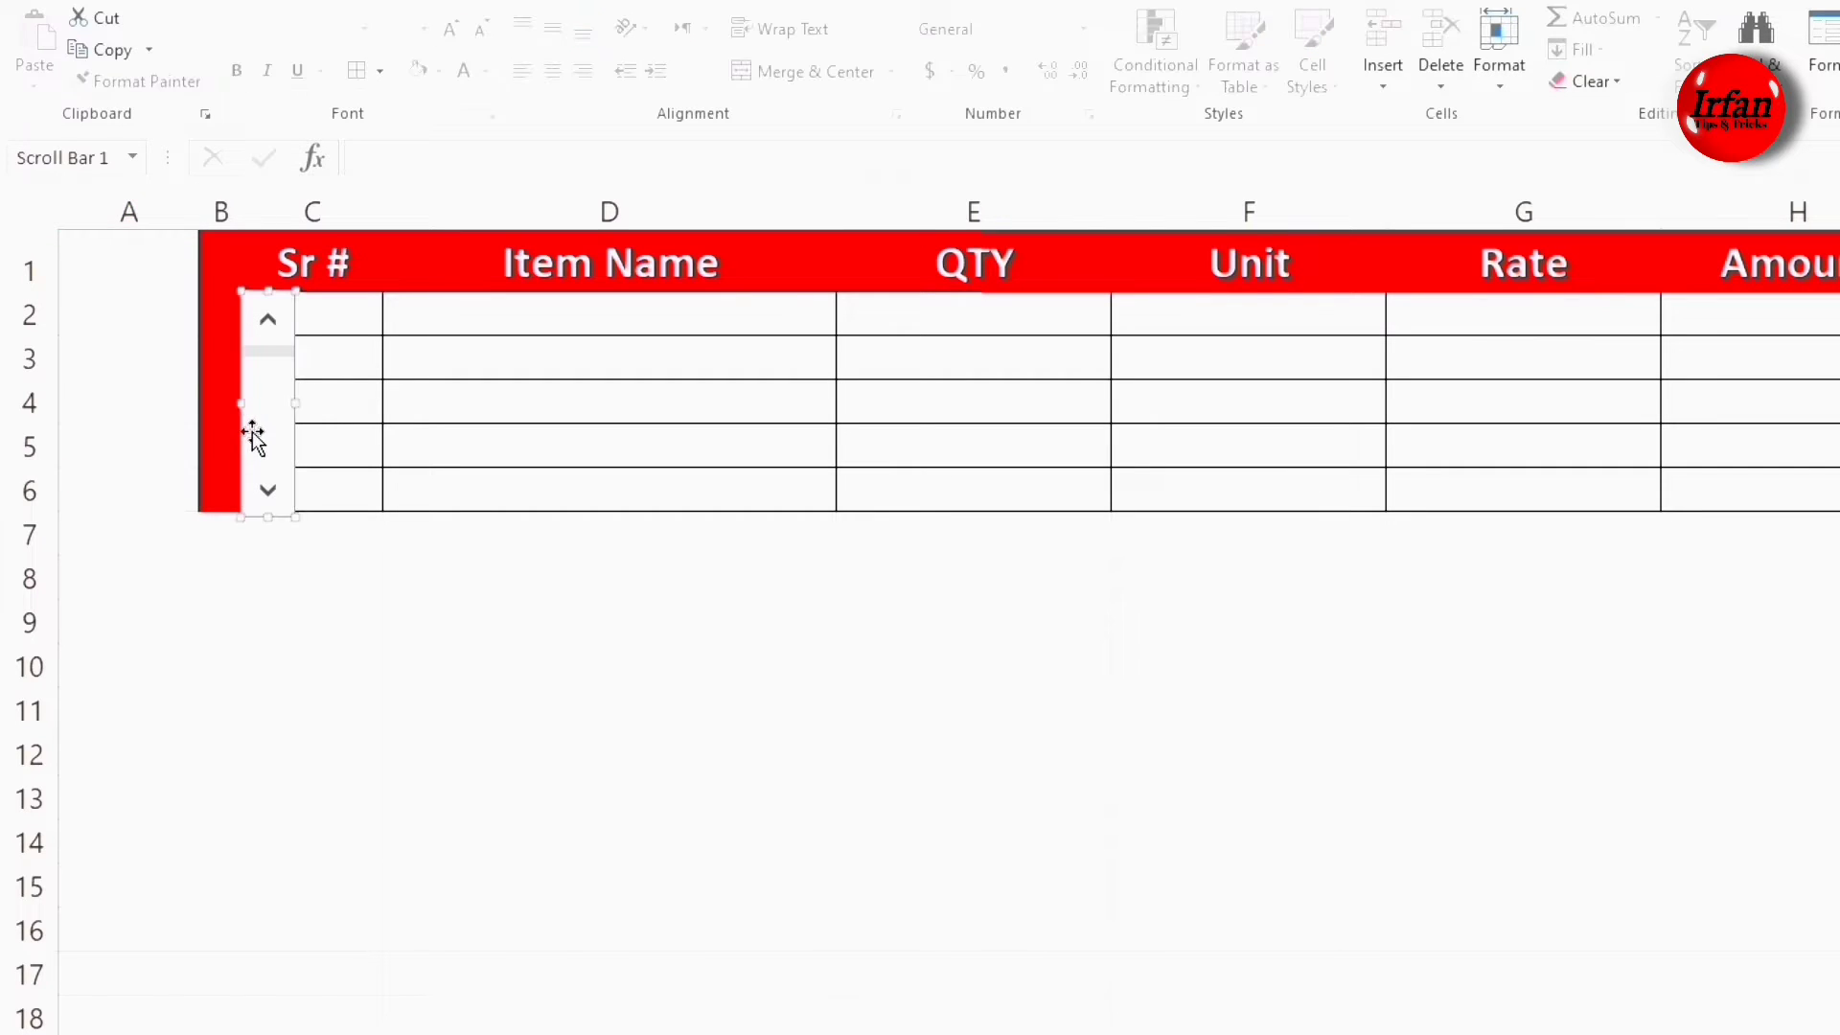
left_click_drag(257, 423, 205, 422)
left_click_drag(242, 213, 257, 213)
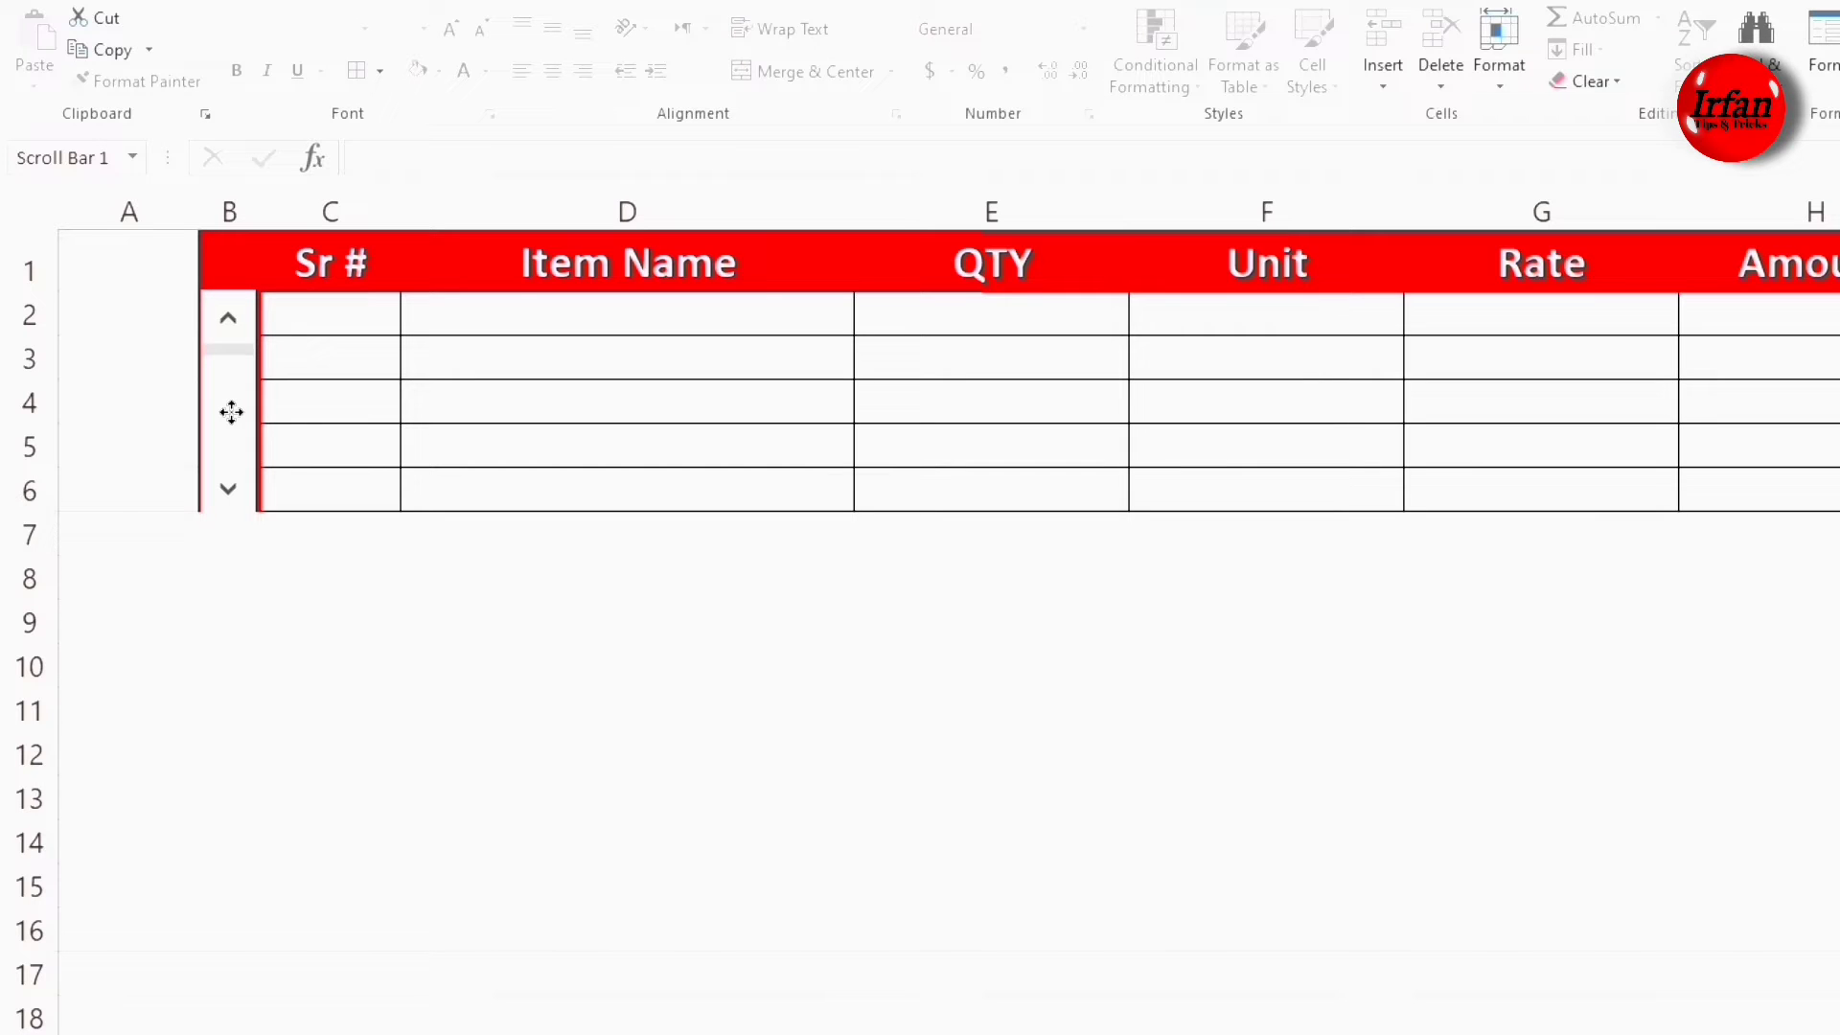
left_click_drag(230, 412, 233, 413)
left_click_drag(227, 516, 225, 505)
left_click(230, 567)
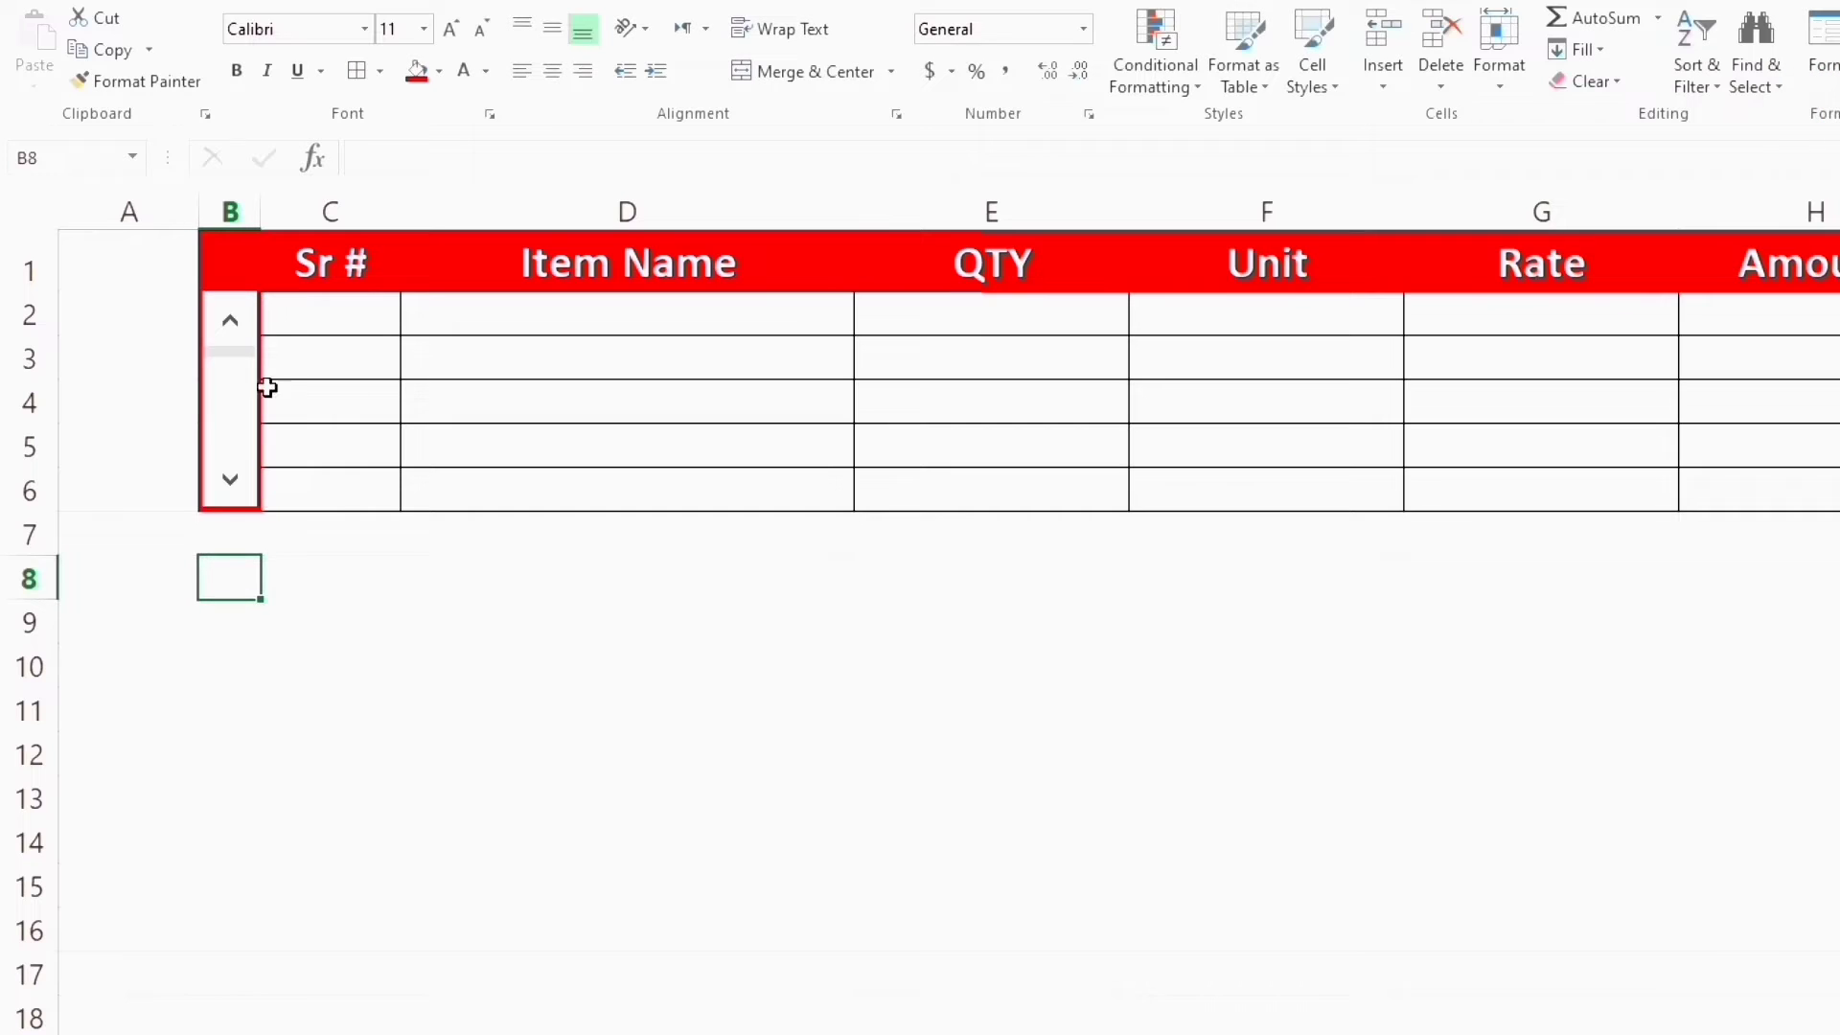
- Narrow the blank column A to a thin margin beside the table
left_click(141, 209)
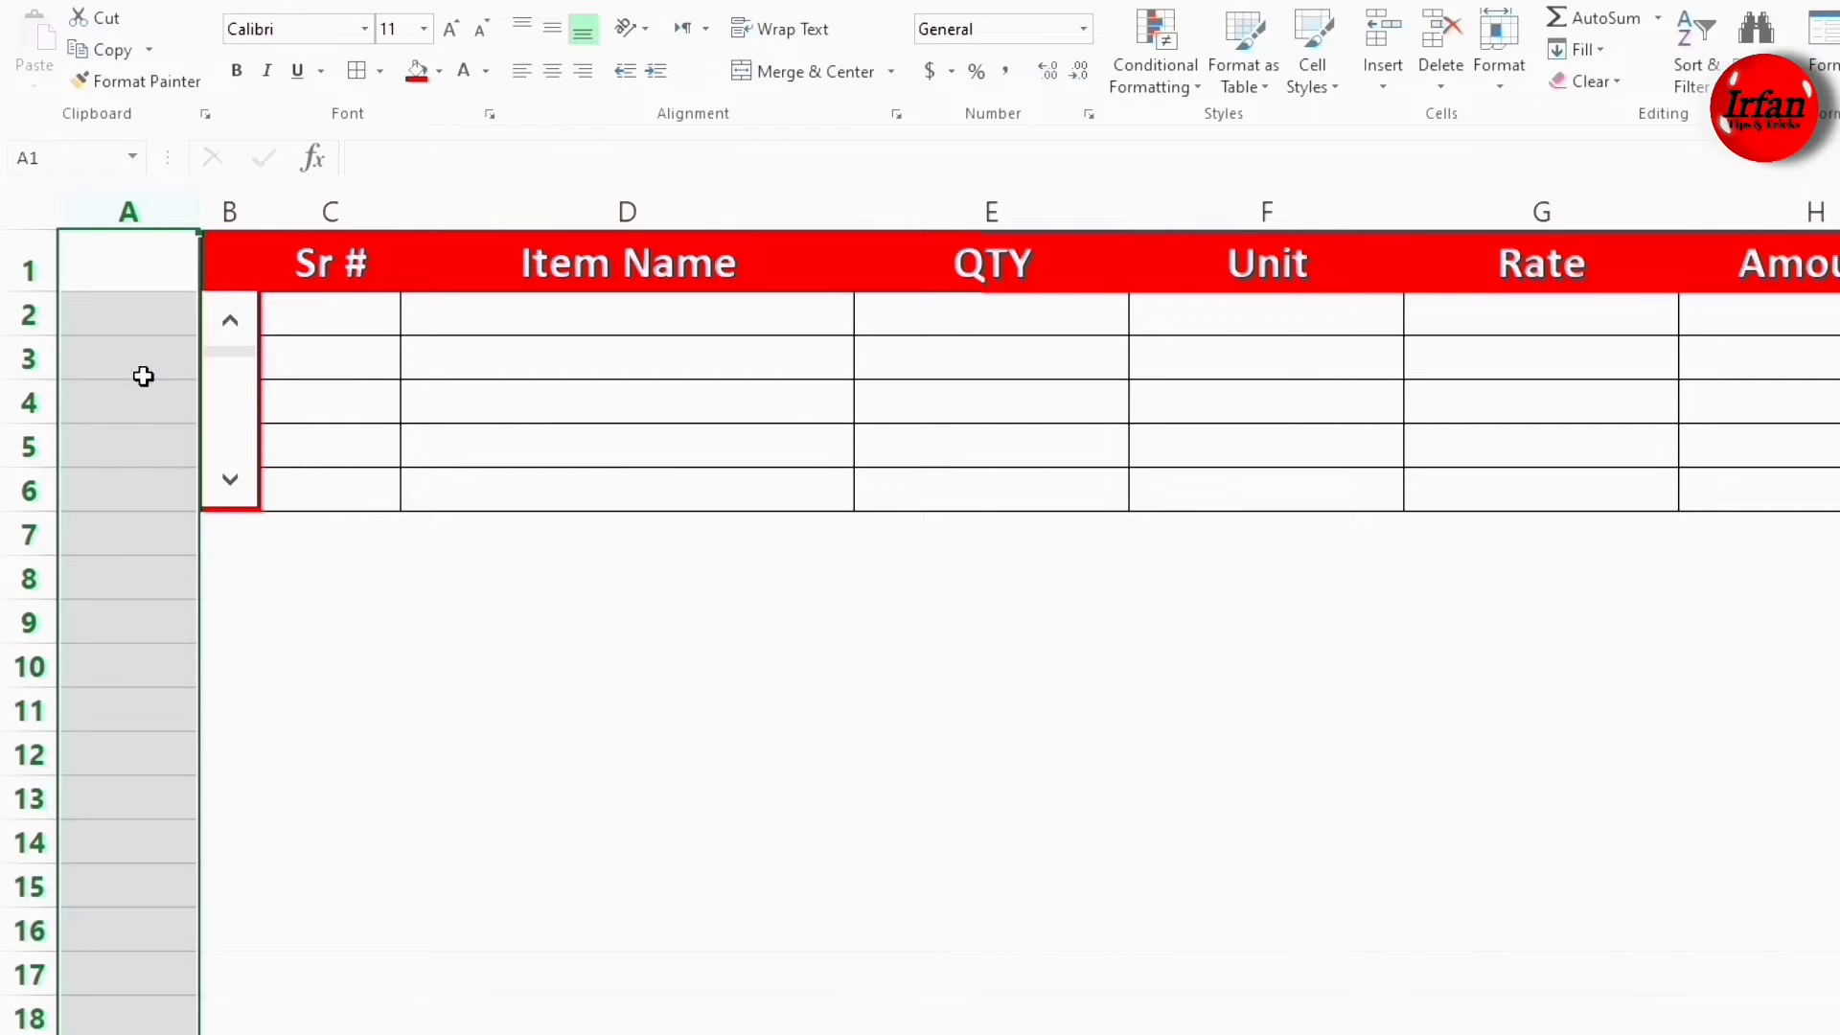
left_click(149, 438)
left_click(140, 207)
left_click_drag(200, 202, 85, 204)
left_click(228, 663)
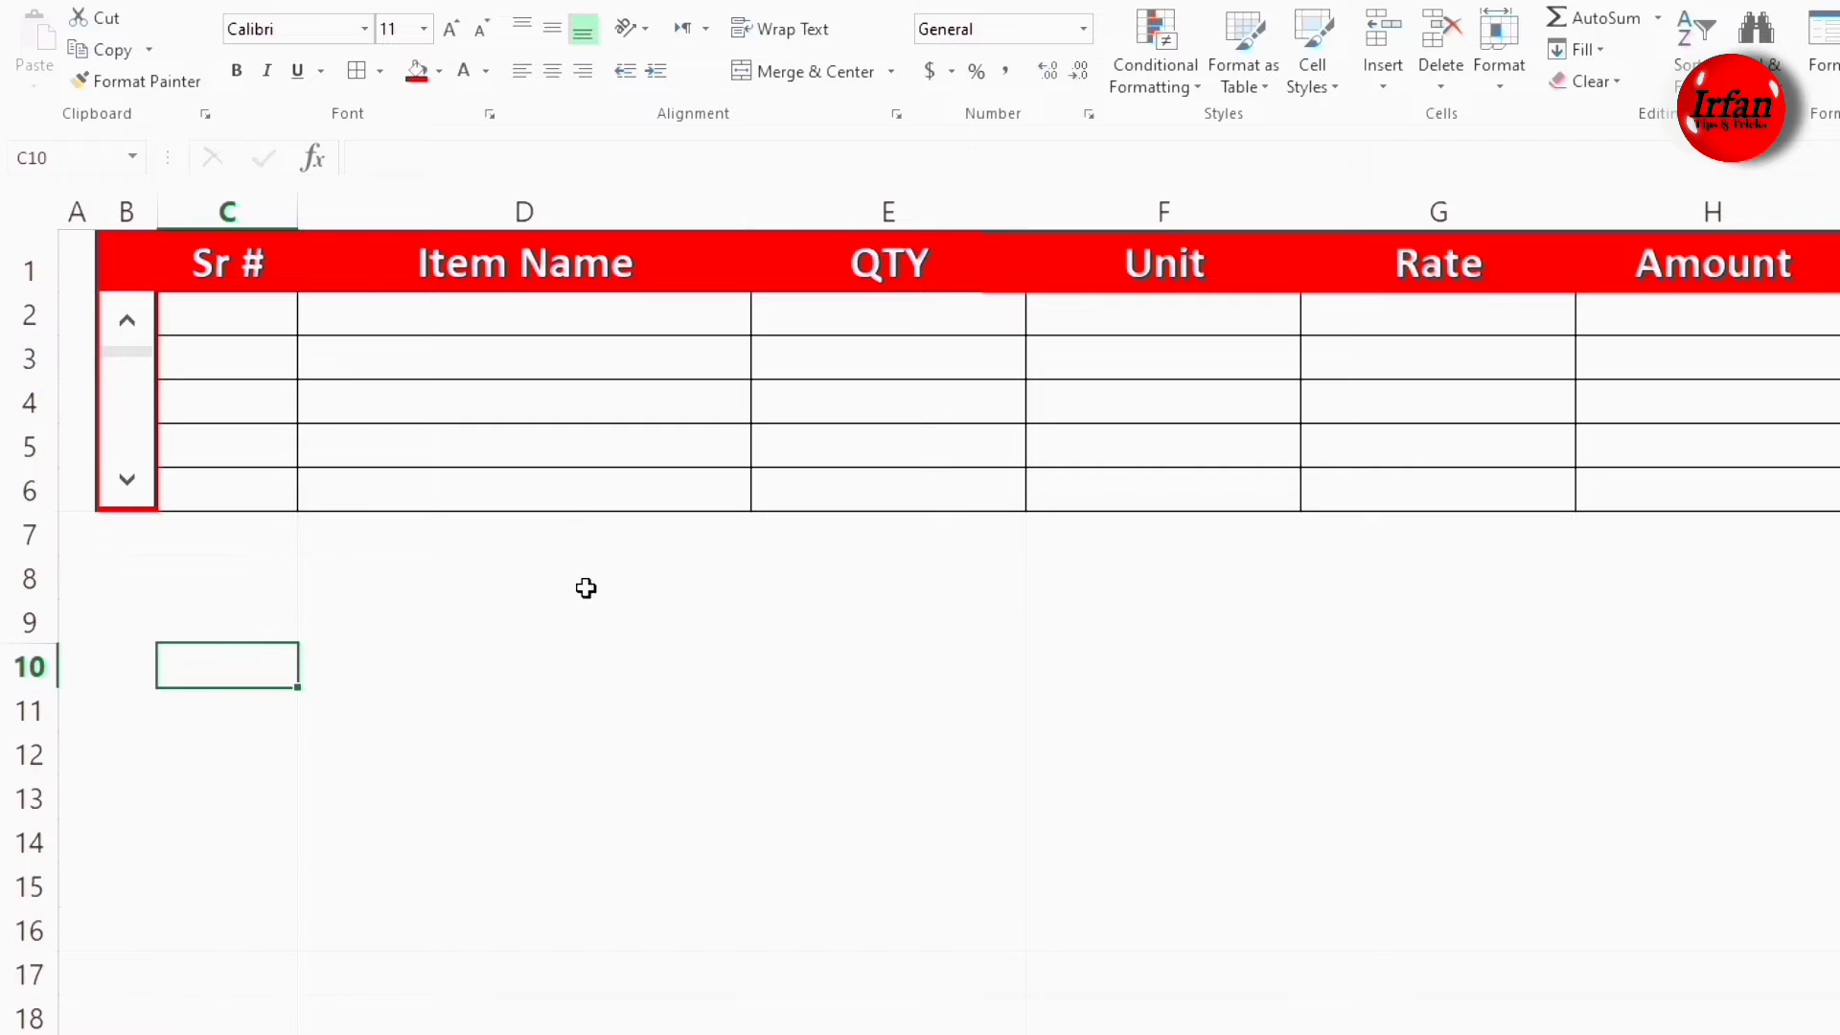
- Format the scroll bar control with current value 1, minimum 1, maximum 29, incremental change 1 and page change 5
right_click(138, 431)
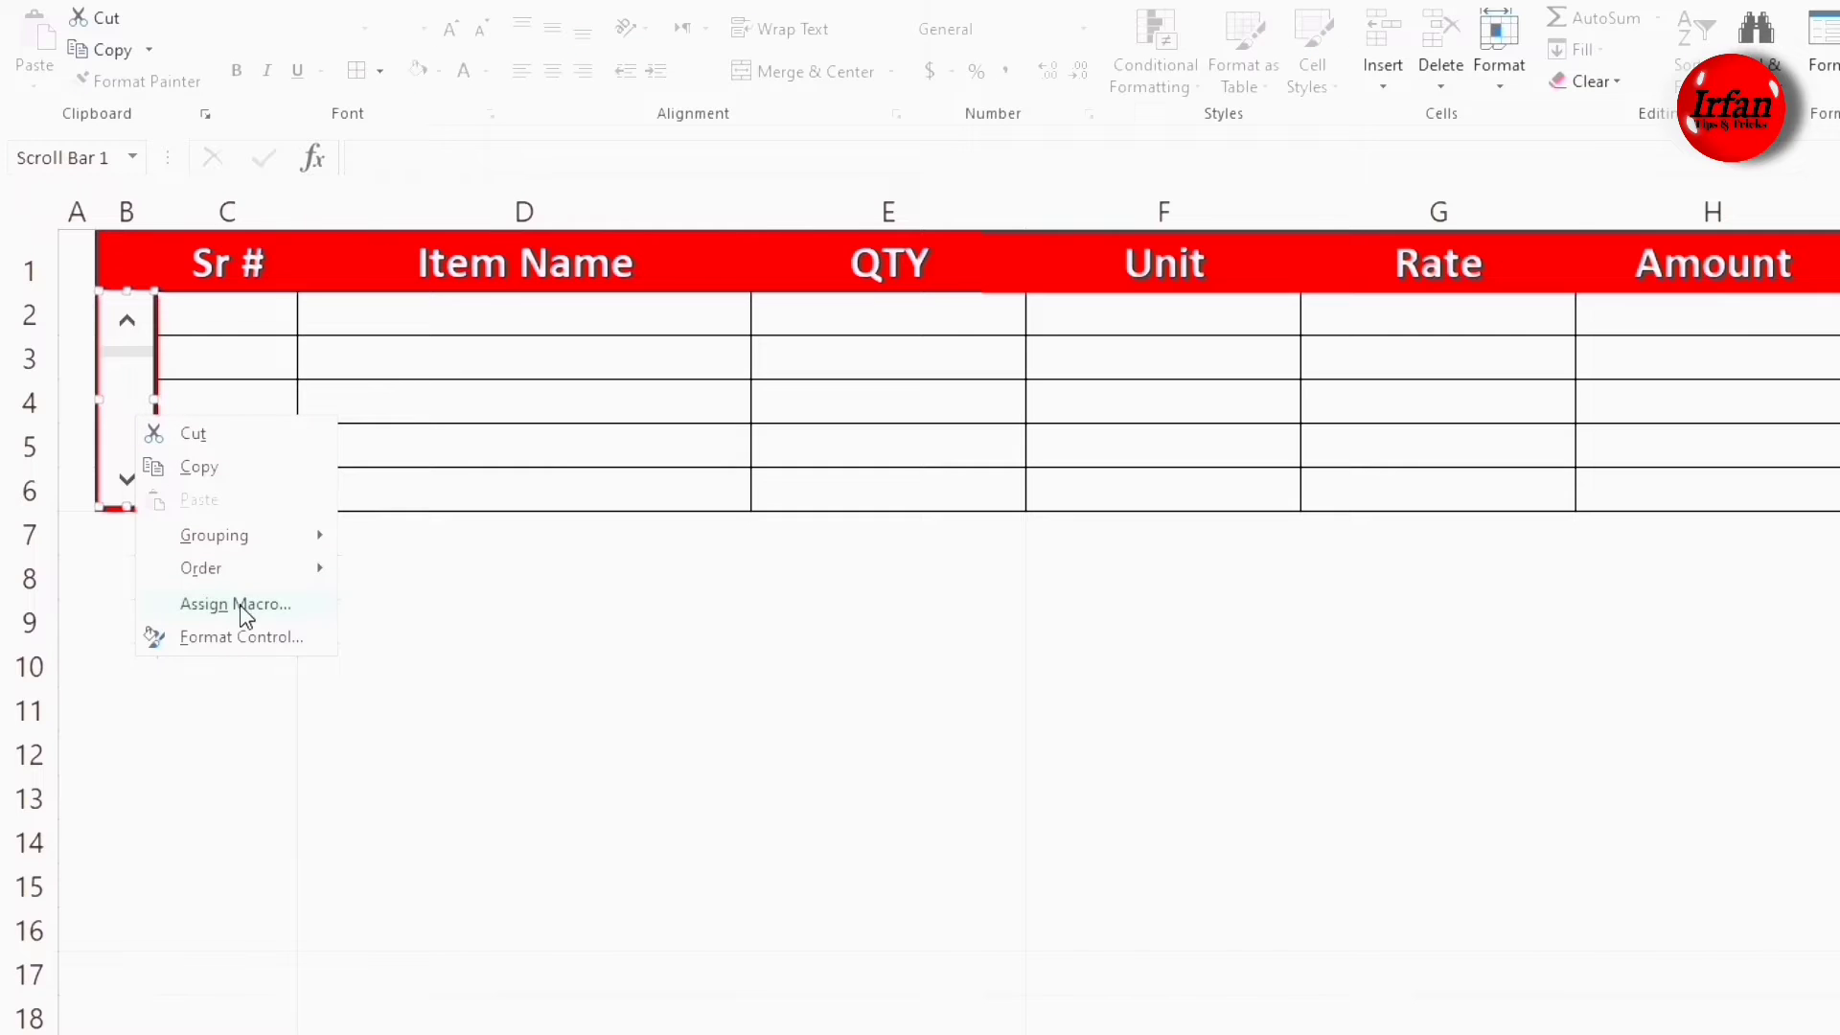
left_click(241, 638)
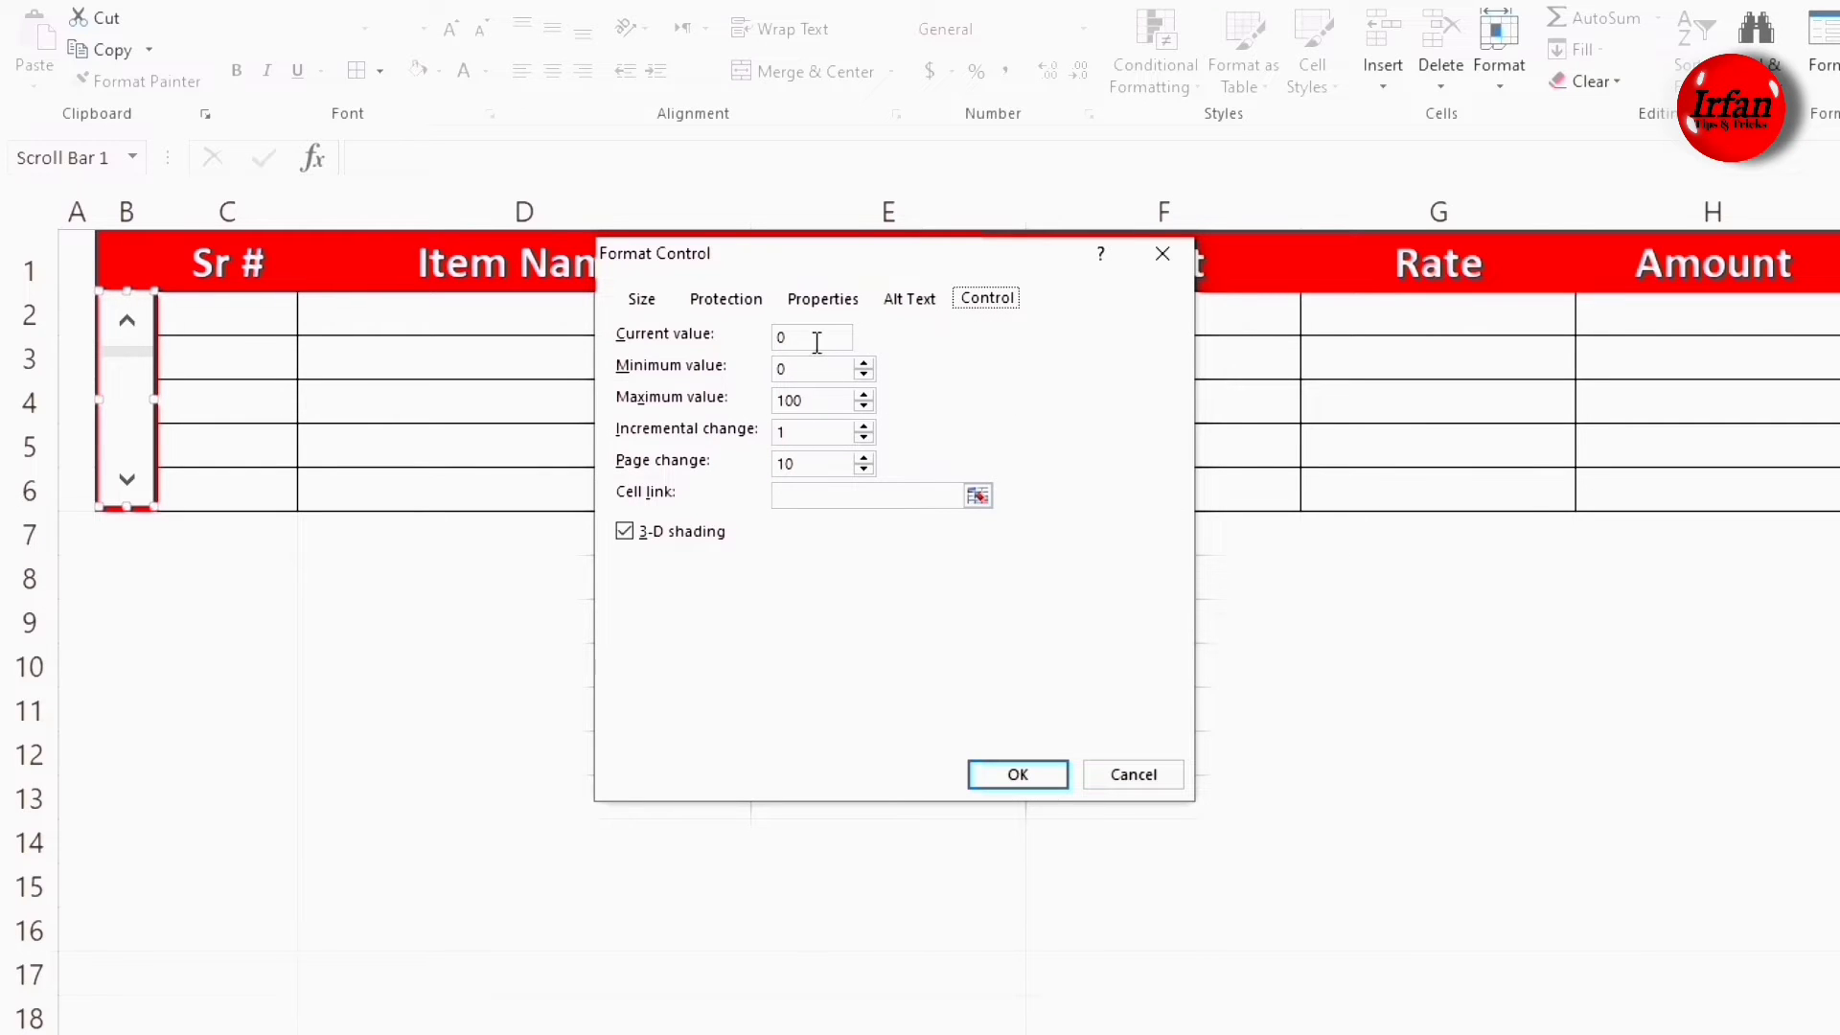
key("Tab")
left_click(808, 371)
left_click_drag(808, 401, 772, 401)
type("29")
left_click(806, 430)
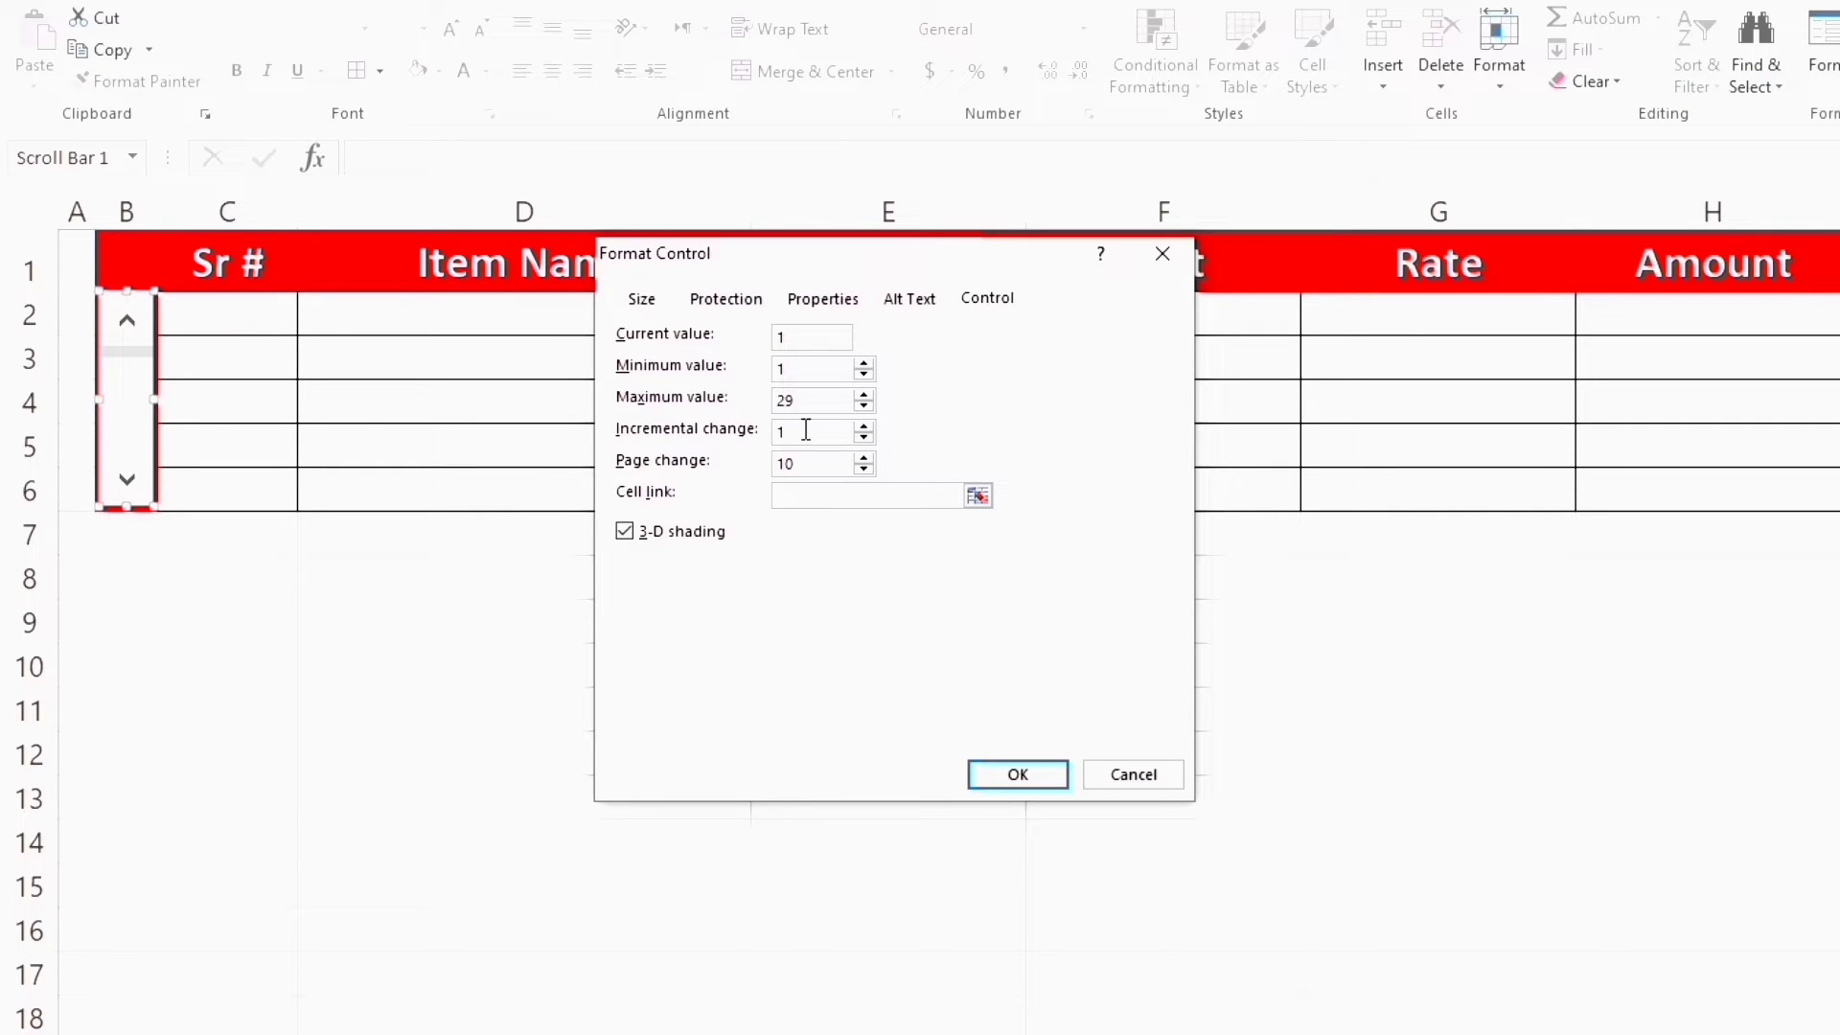
left_click(808, 462)
double_click(802, 462)
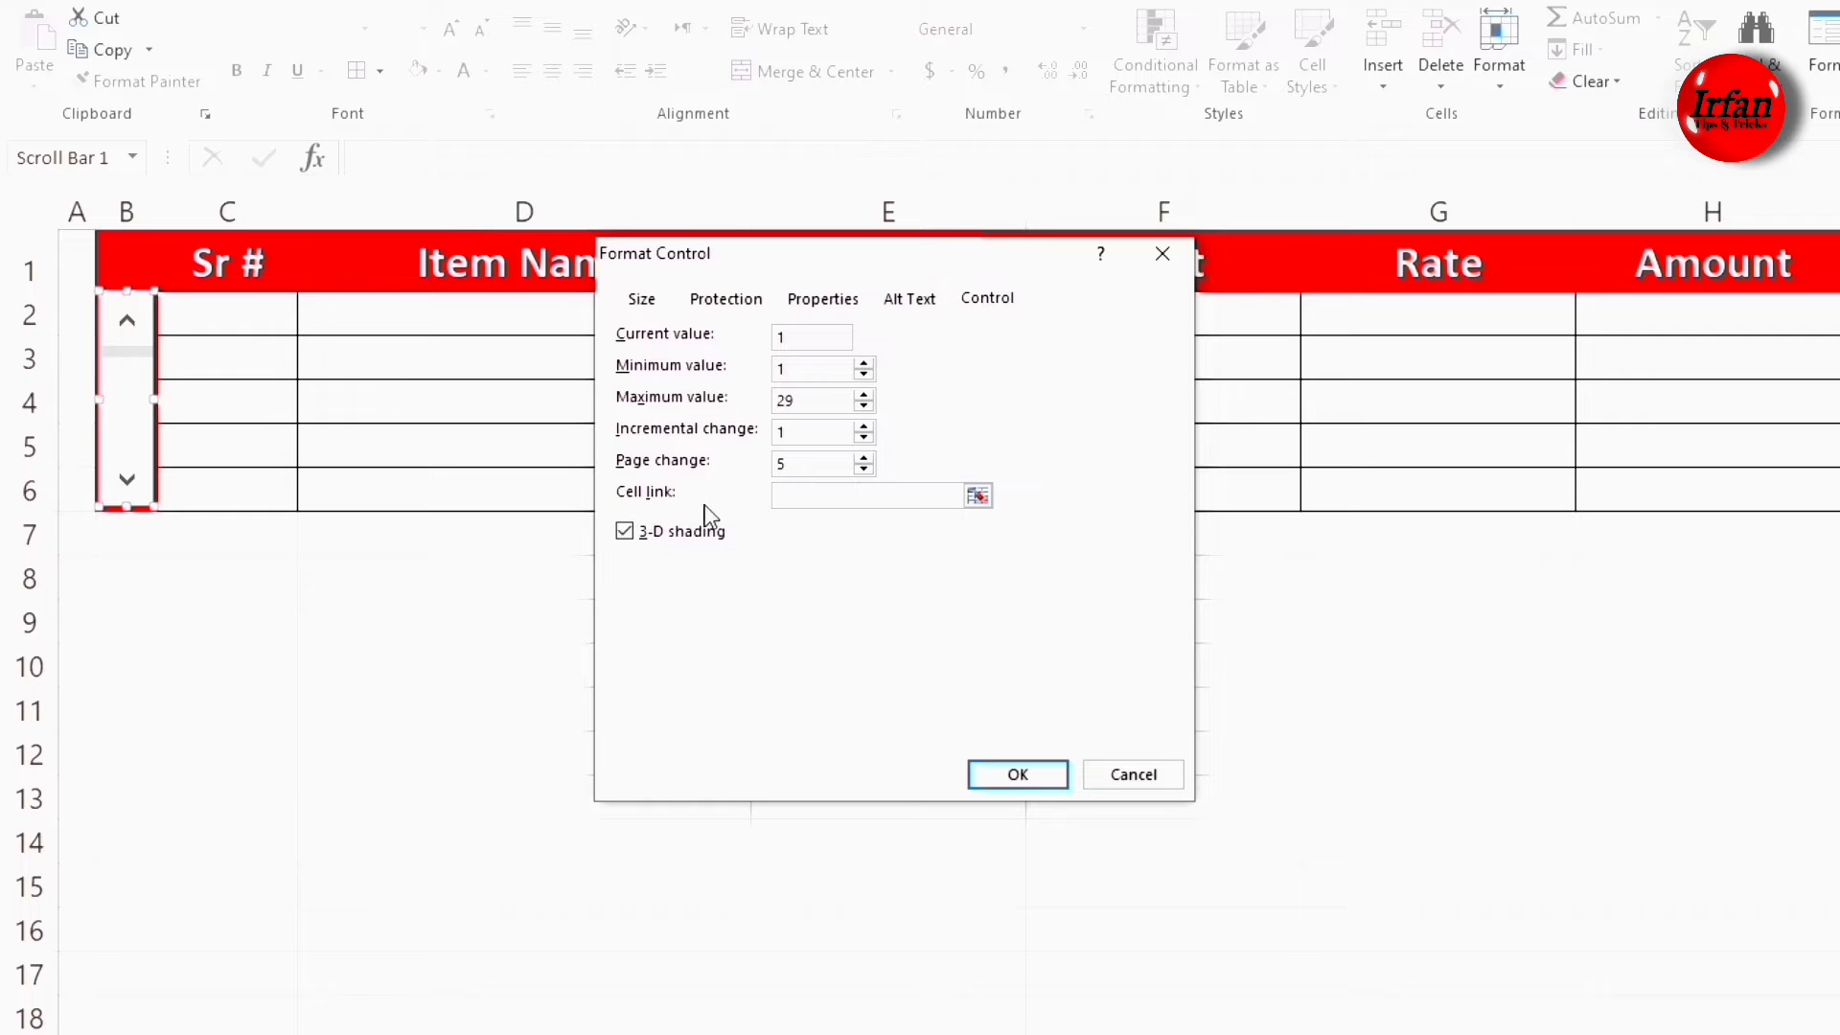
- Link the scroll bar to cell Sheet1!$H$3 and apply the control settings
left_click(977, 496)
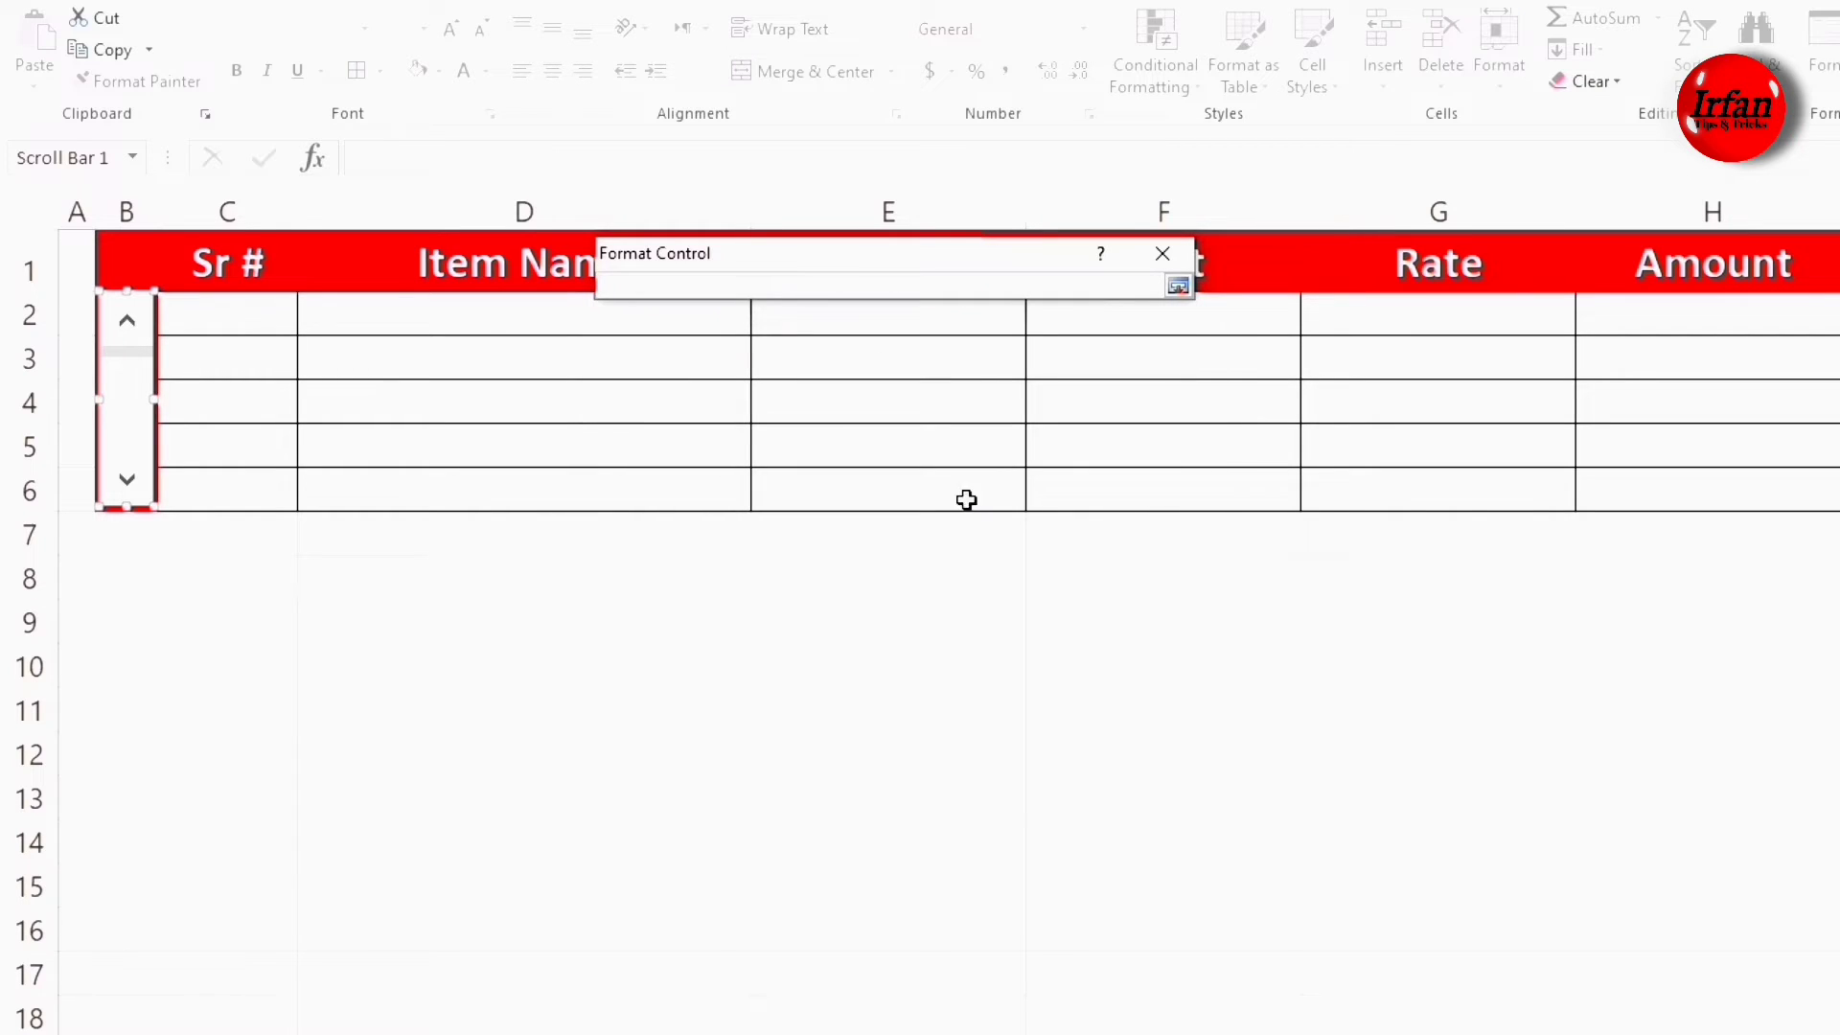
left_click(278, 1033)
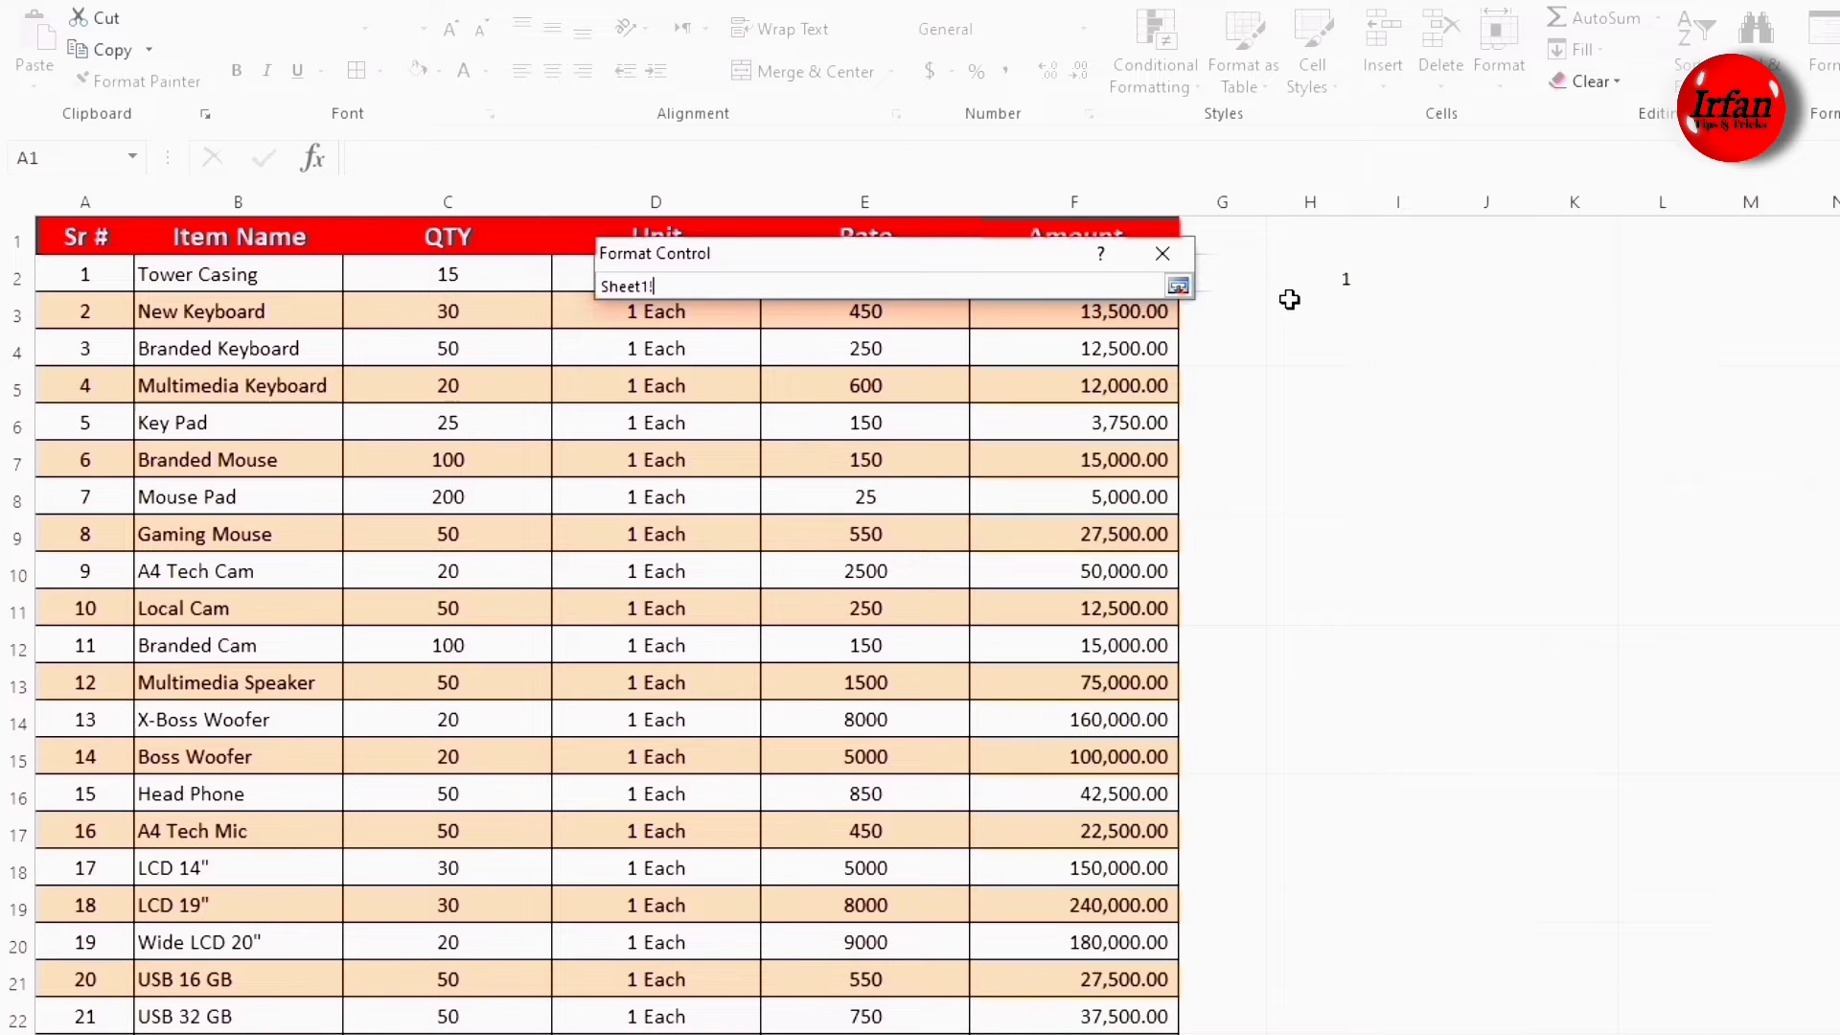
left_click(1301, 310)
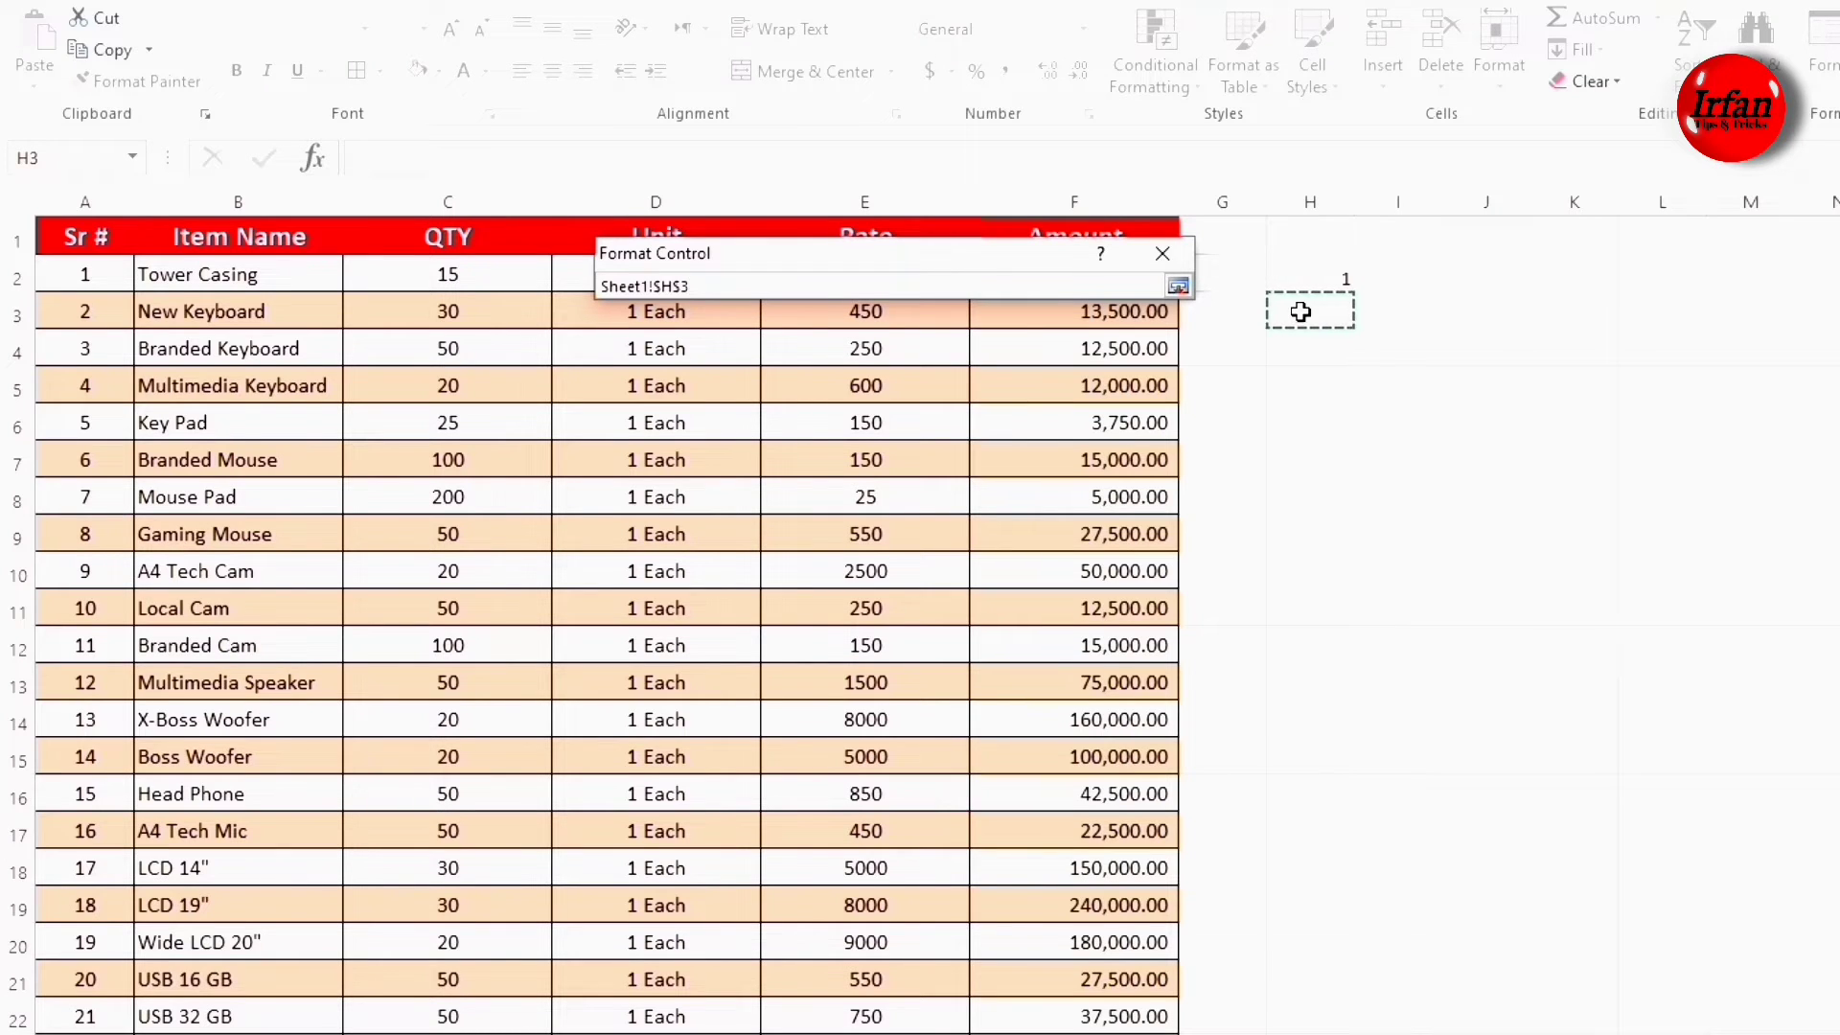
key("Return")
left_click(1019, 774)
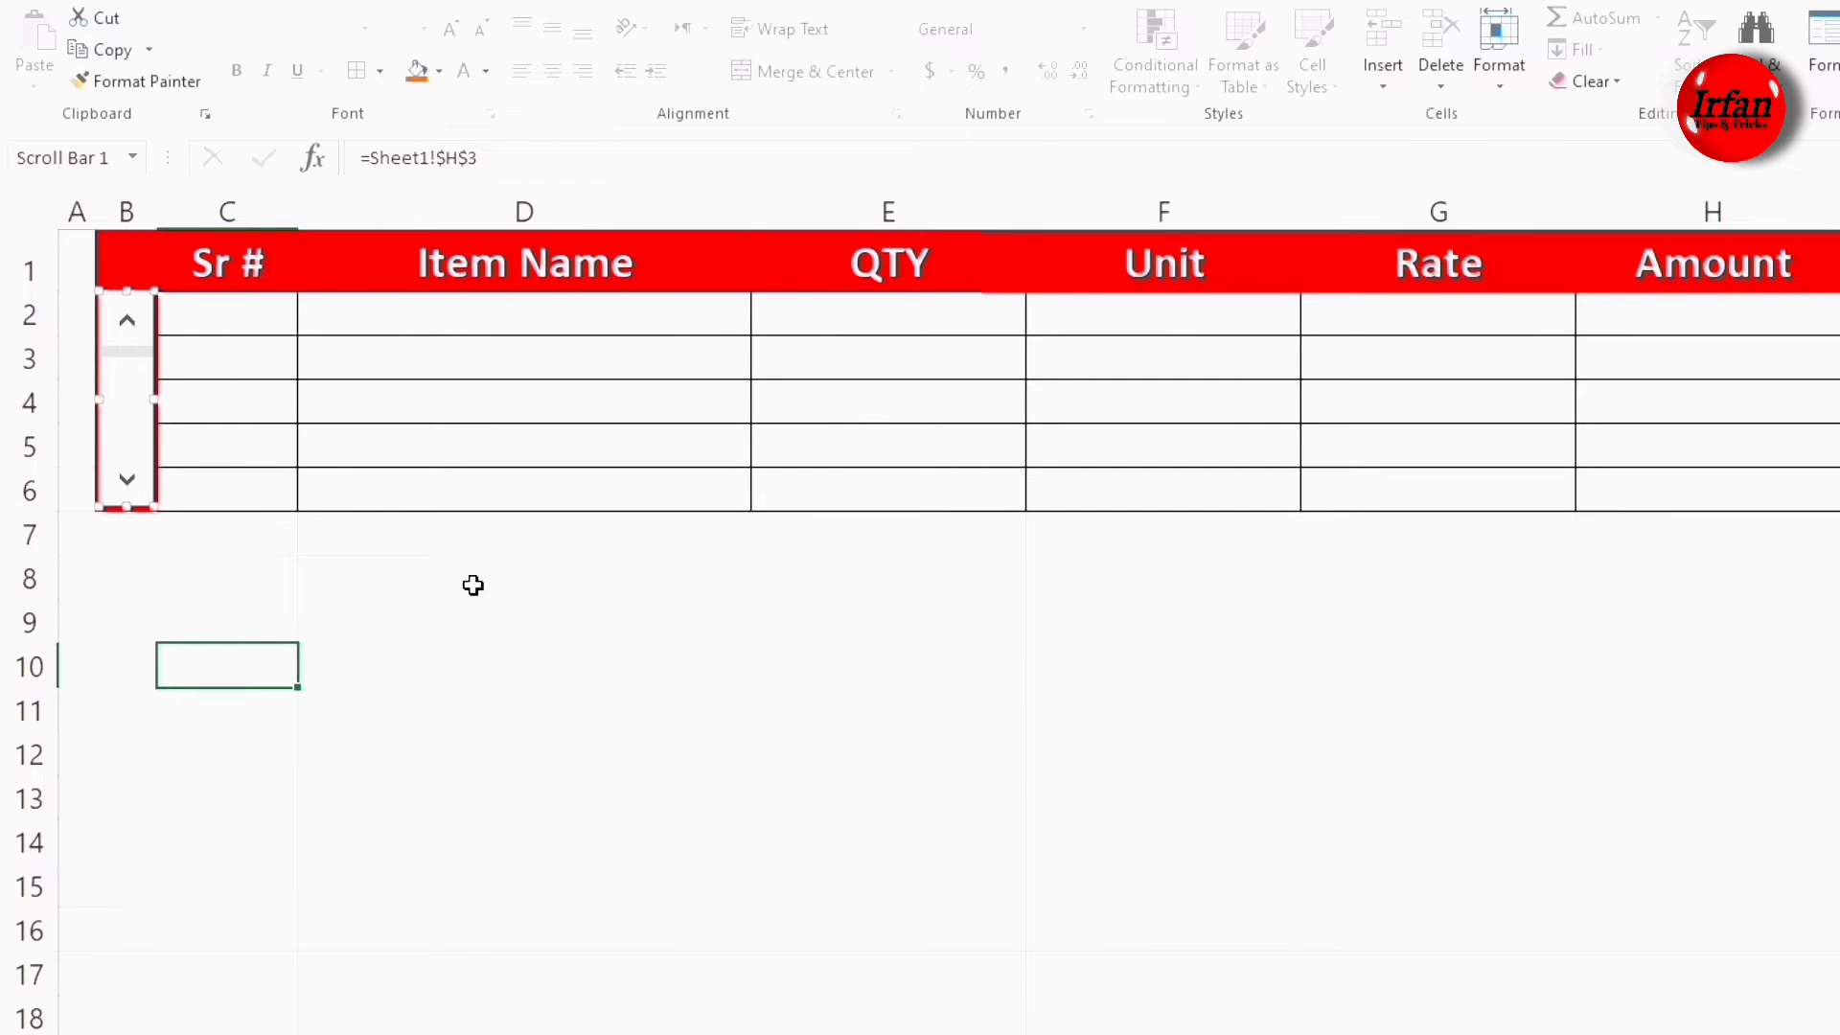
- Deselect the scroll bar, check linked cell H3 on Sheet1, and advance the scroll bar one increment to test the link
left_click(517, 633)
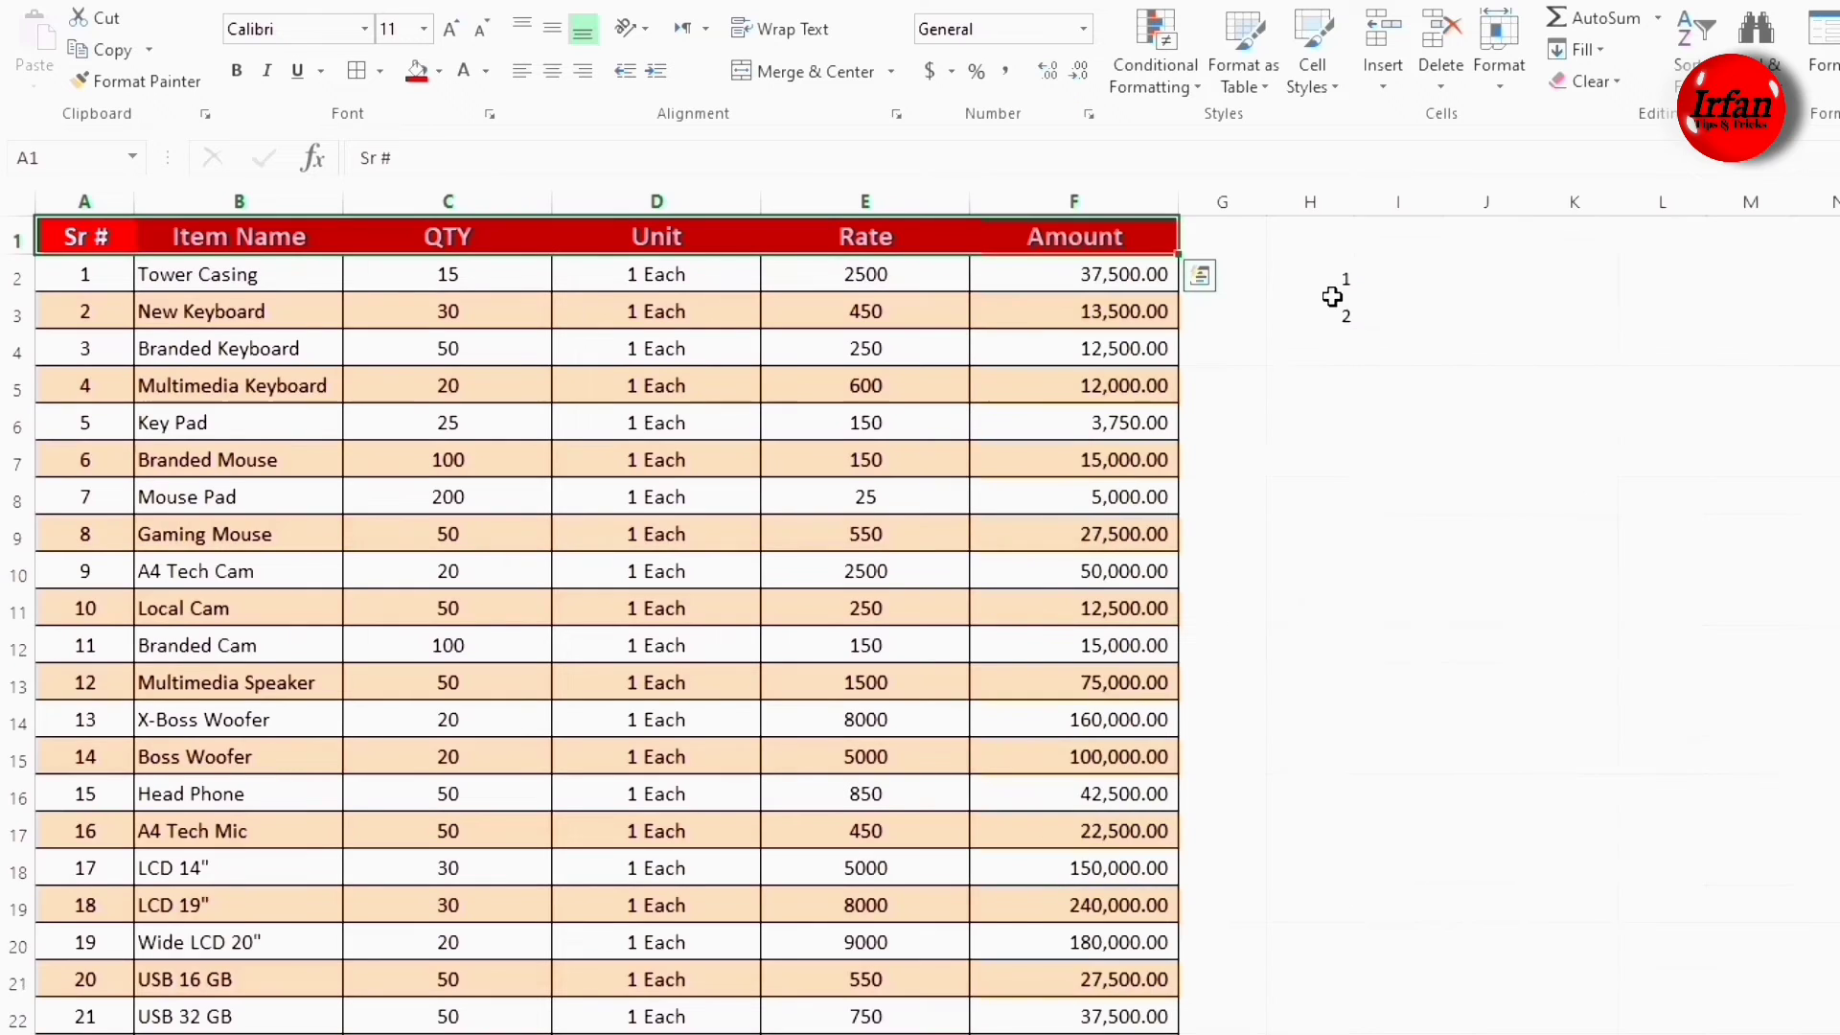
left_click(1309, 310)
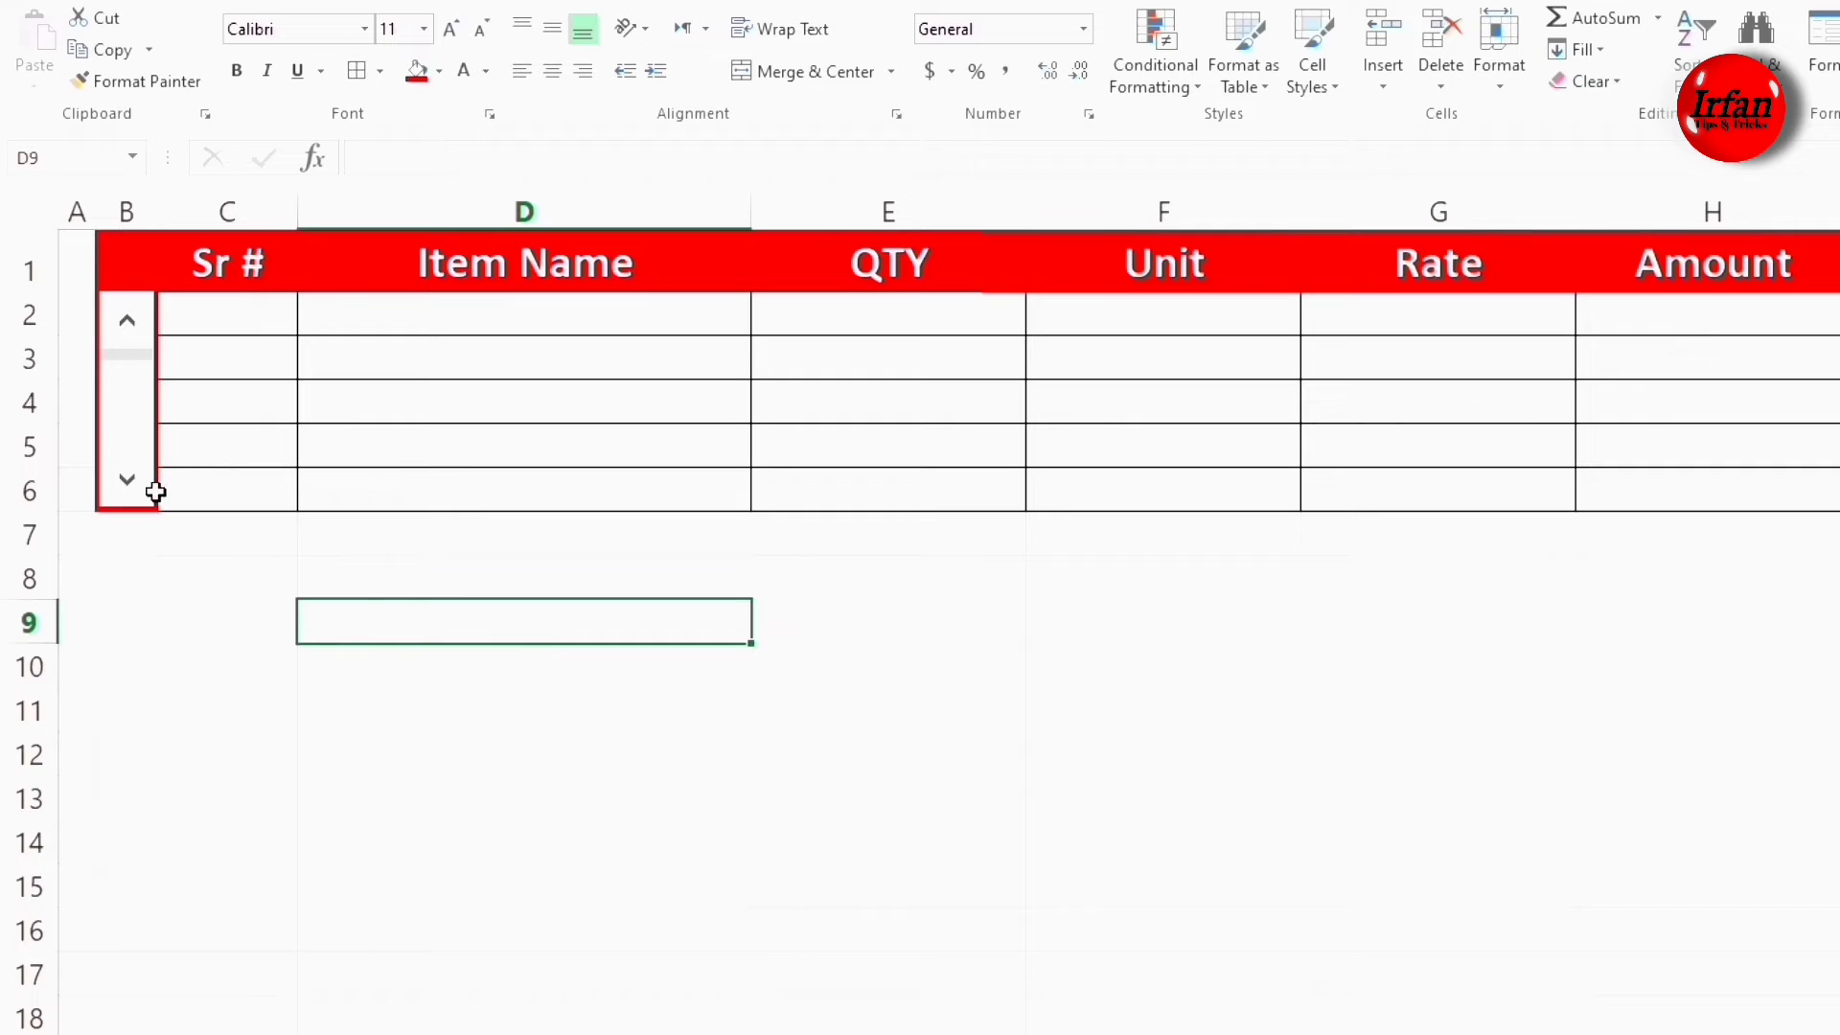
left_click(128, 484)
- Enter the formula =OFFSET(Sheet1!A1,Sheet1!$H$3,0) in cell C2 under Sr #
left_click(231, 323)
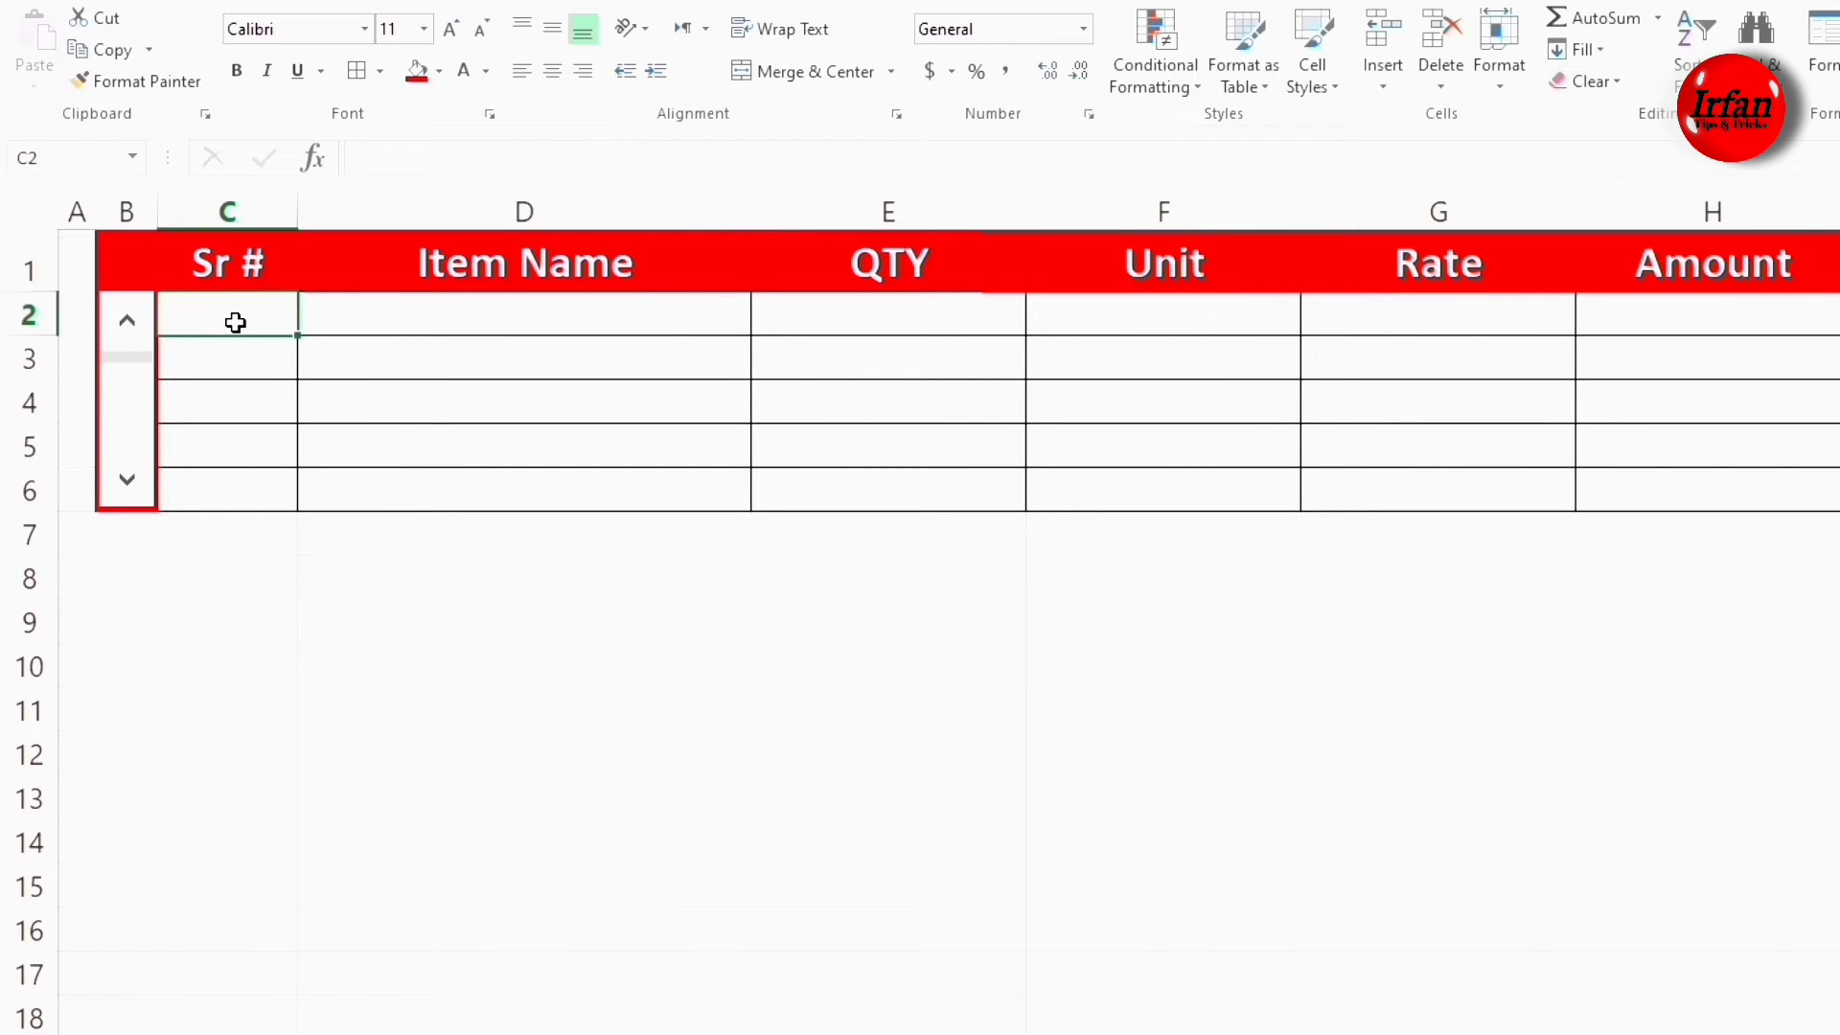
type("=off")
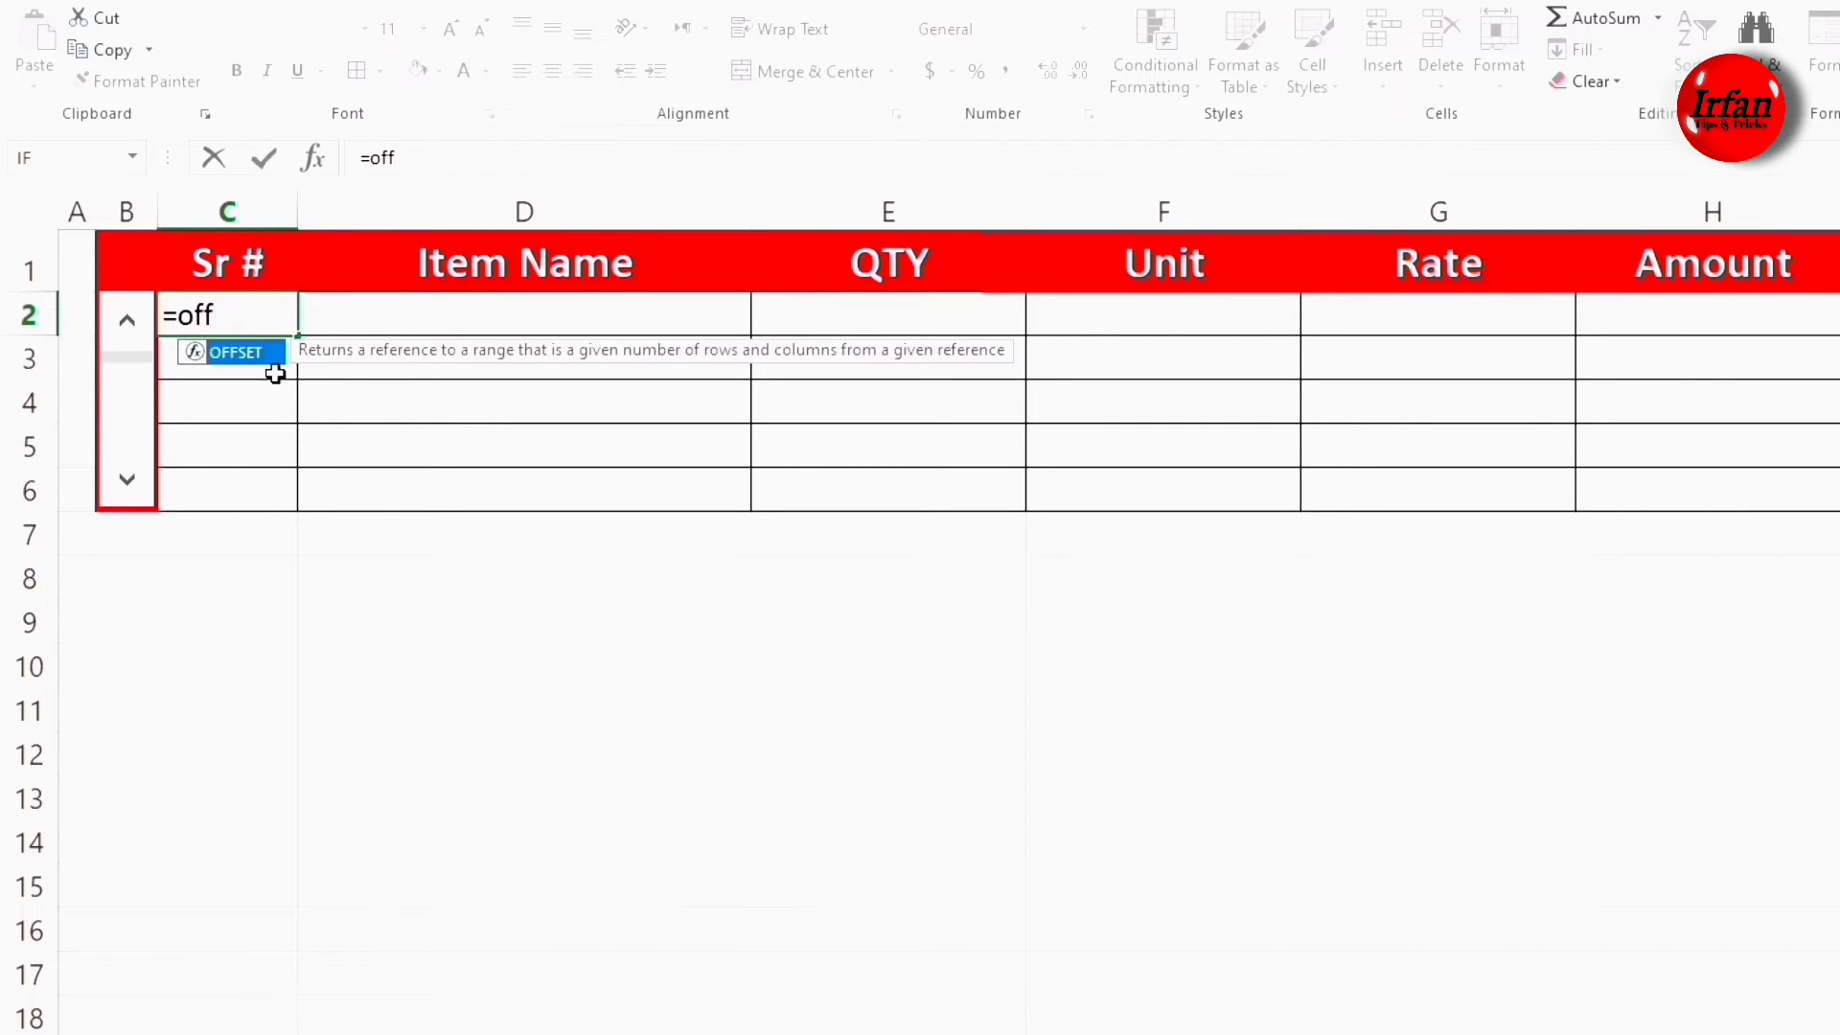
double_click(235, 353)
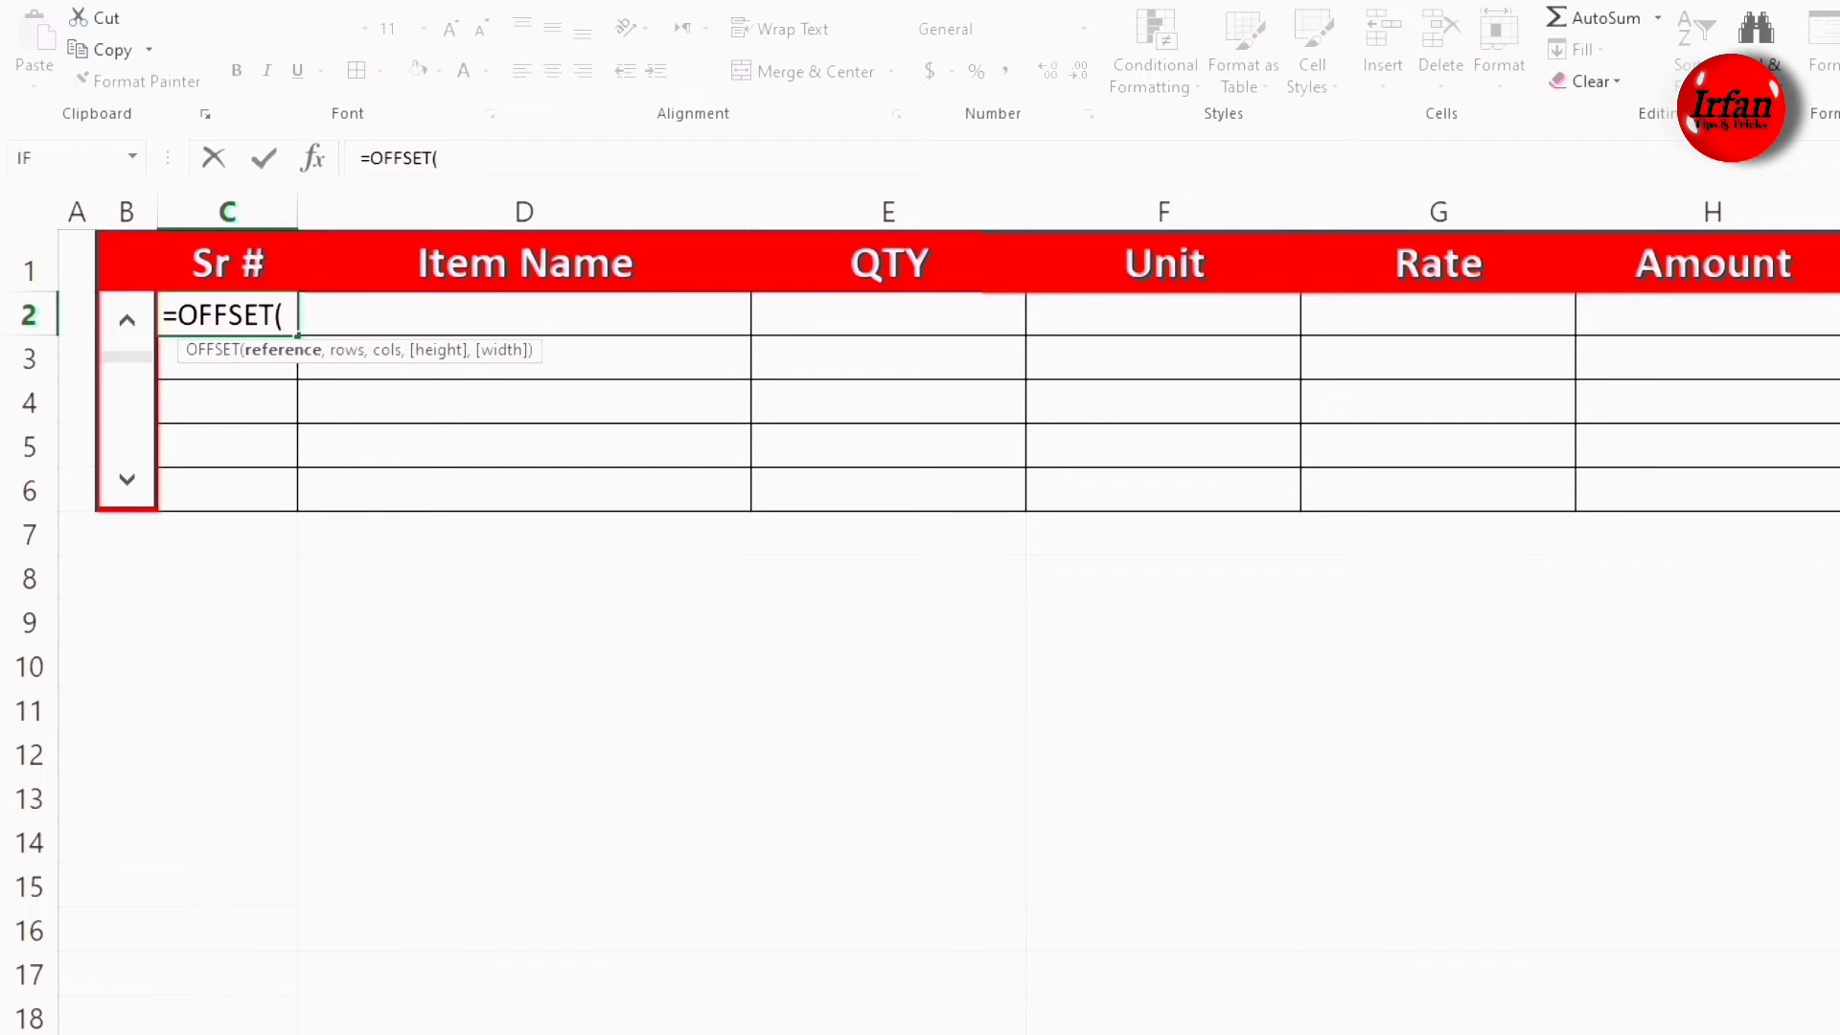
left_click(243, 1017)
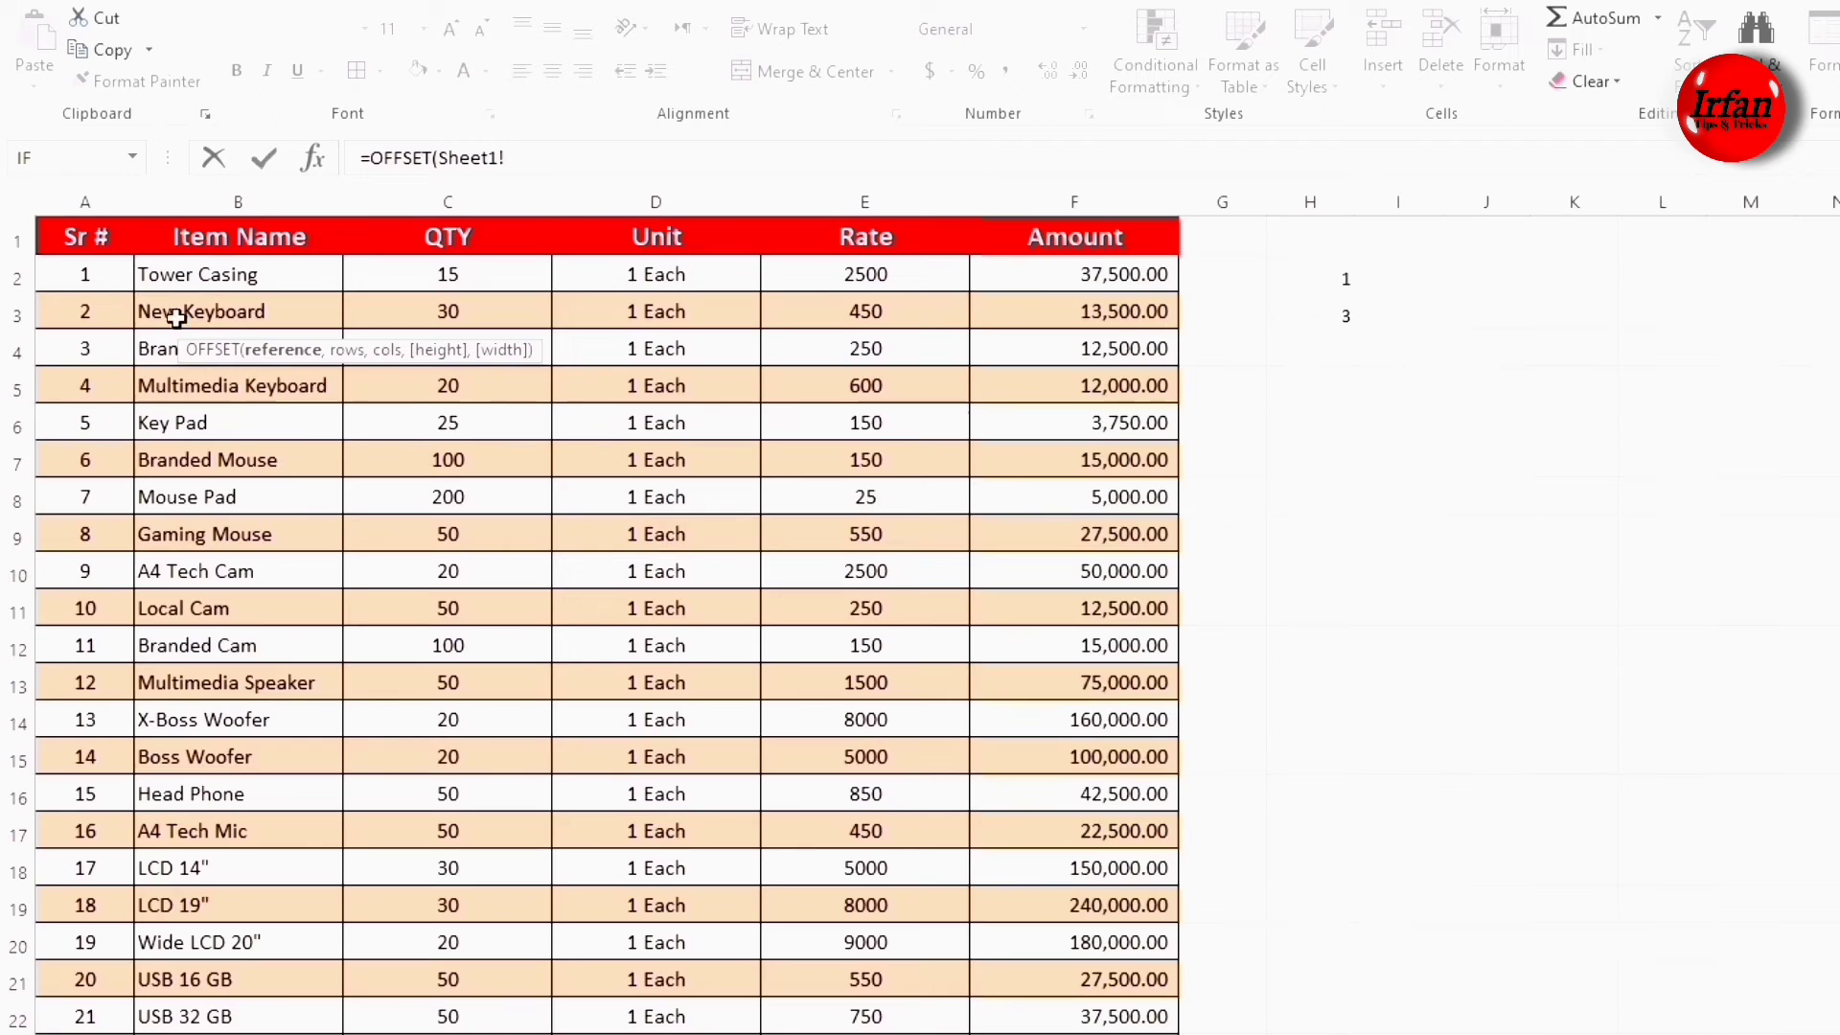
left_click(73, 238)
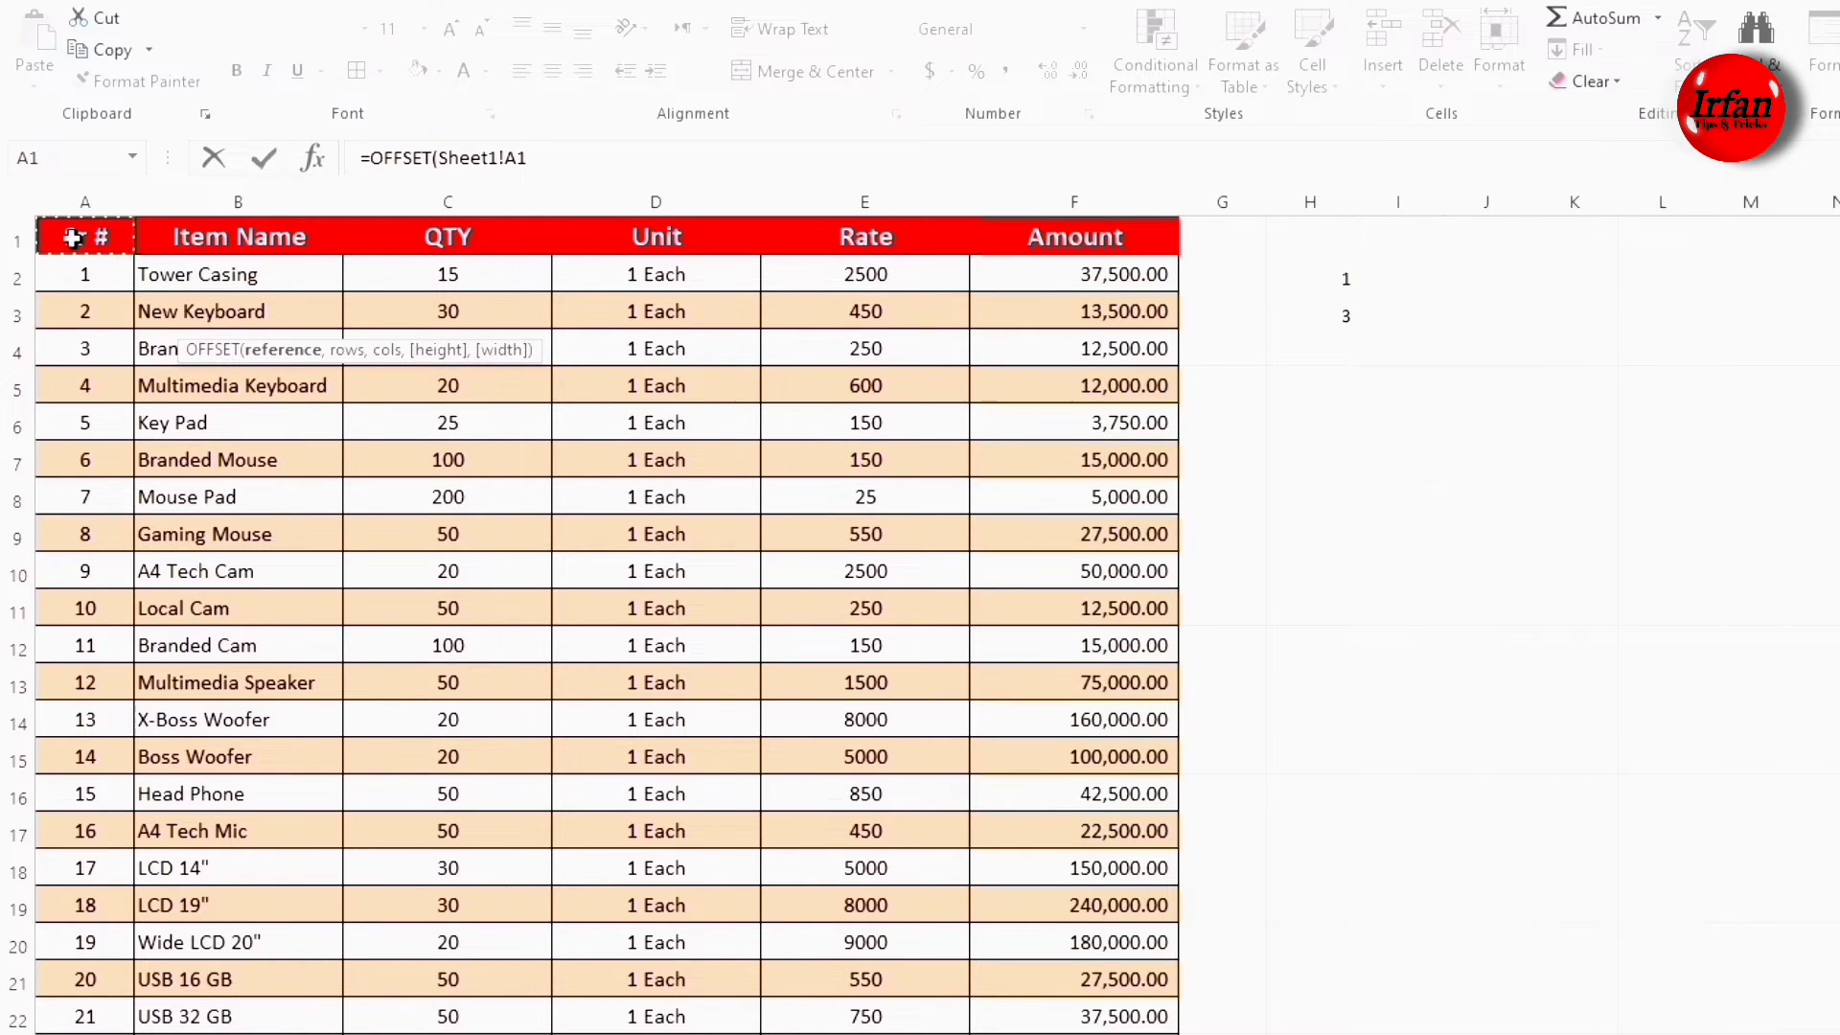
type(",")
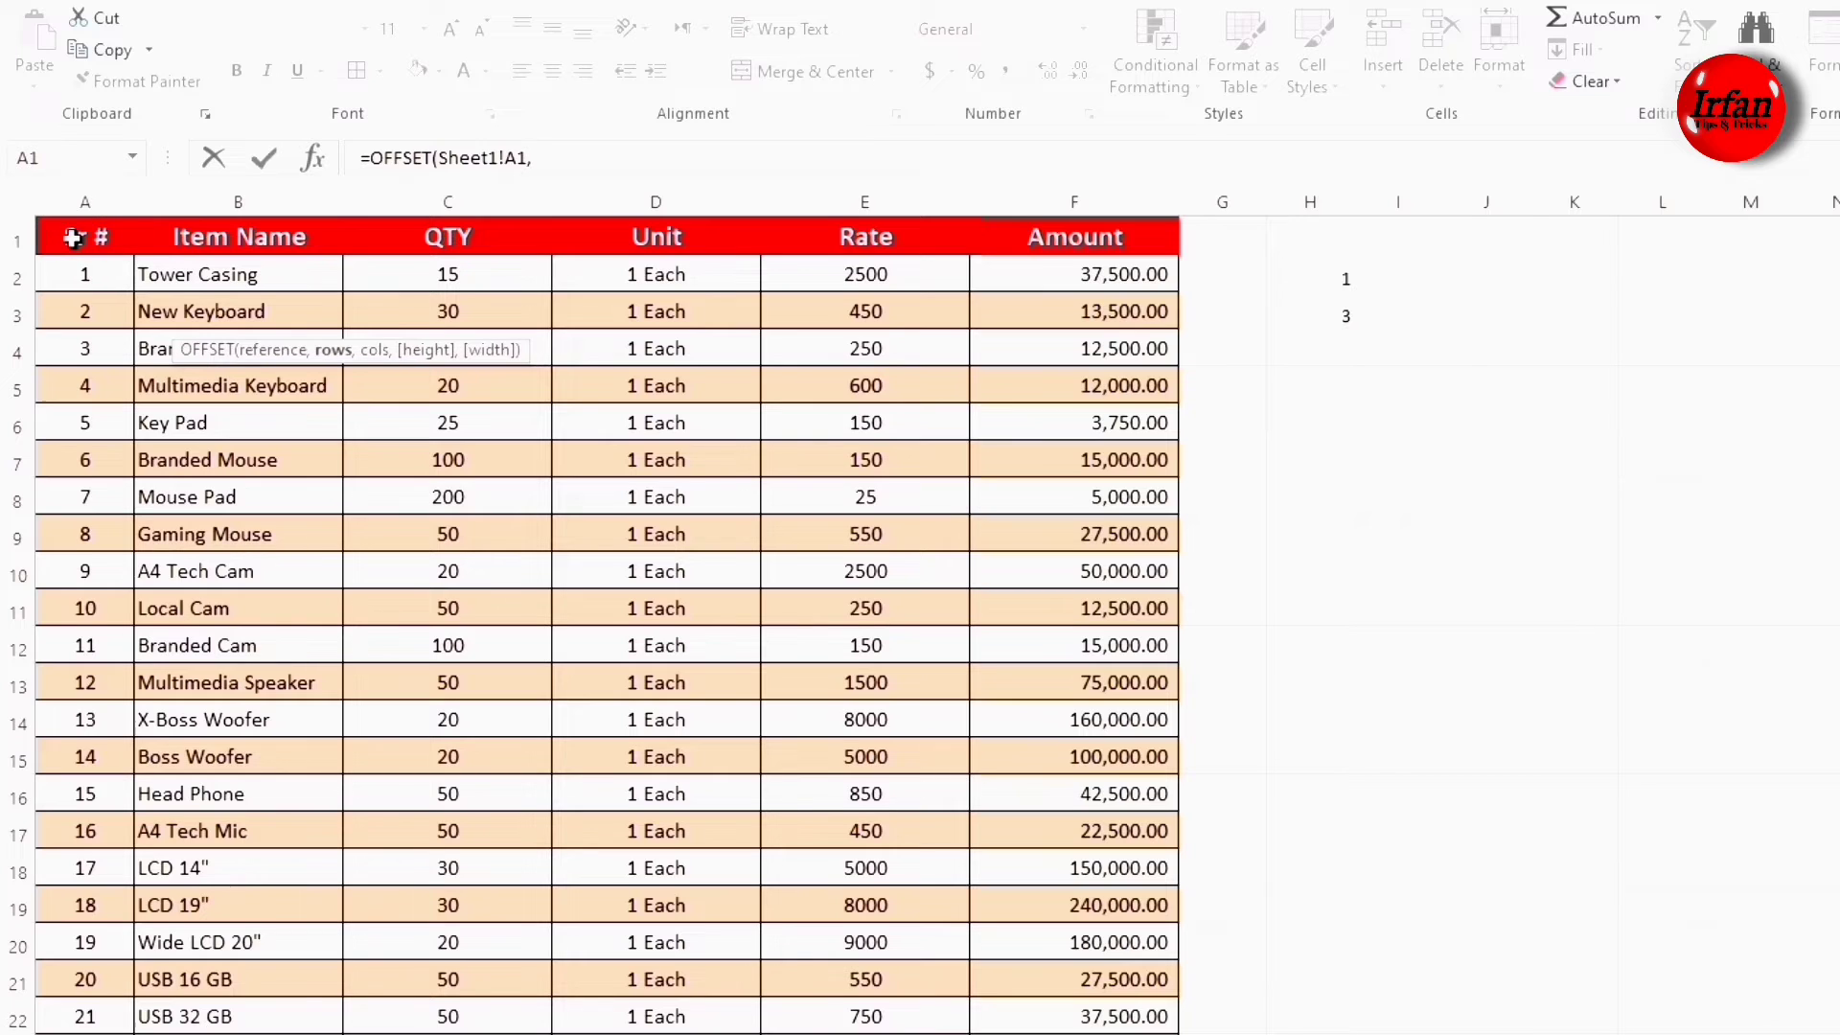
left_click(1324, 310)
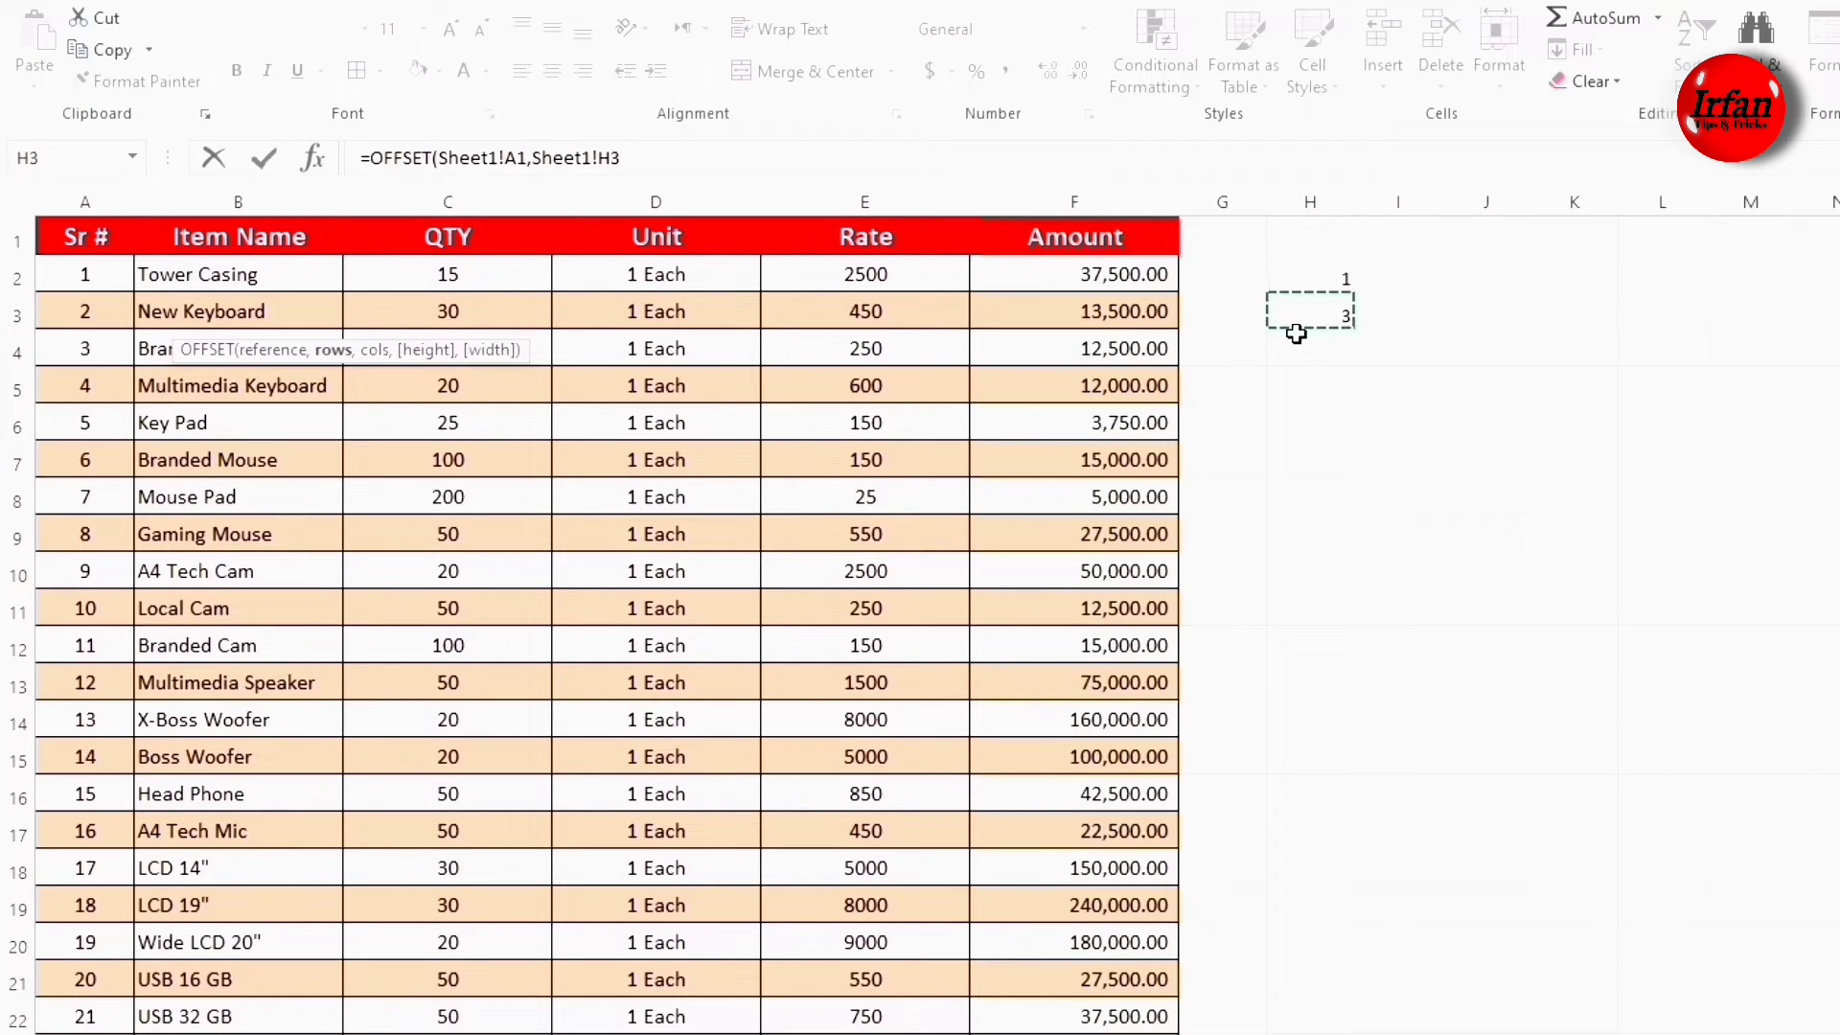
key("F4")
type(",")
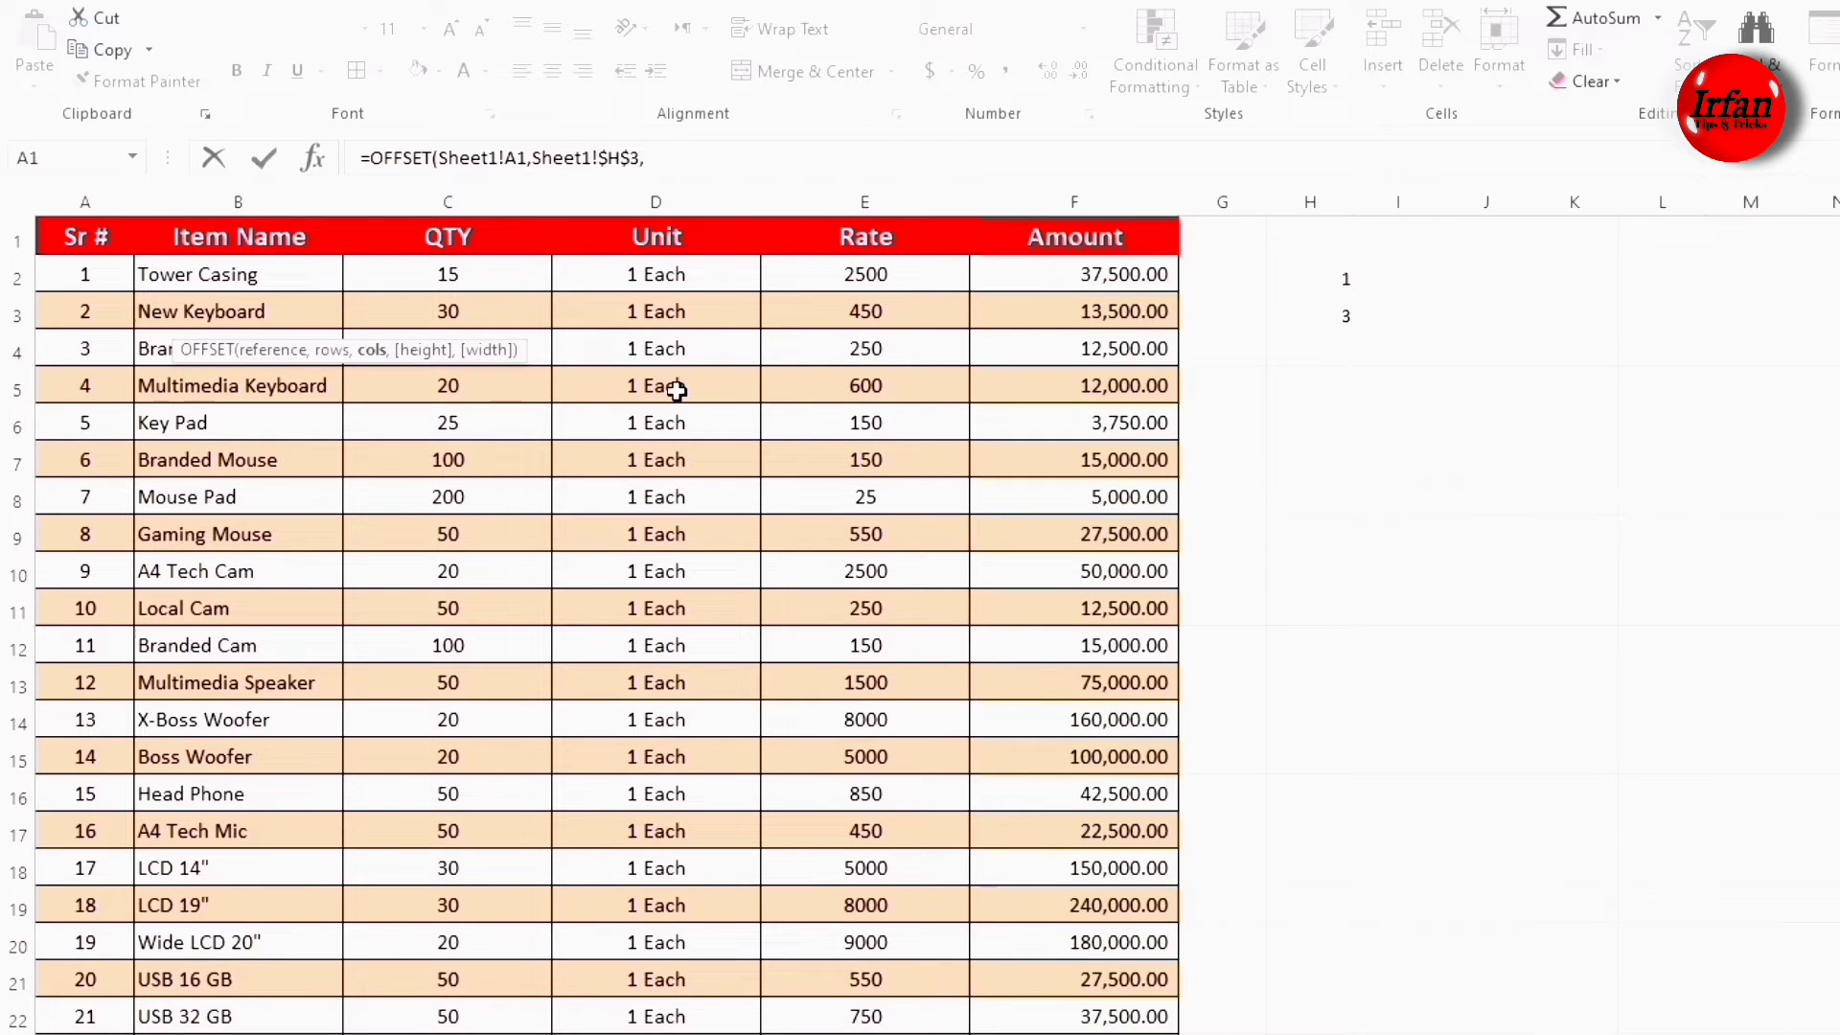
key("Return")
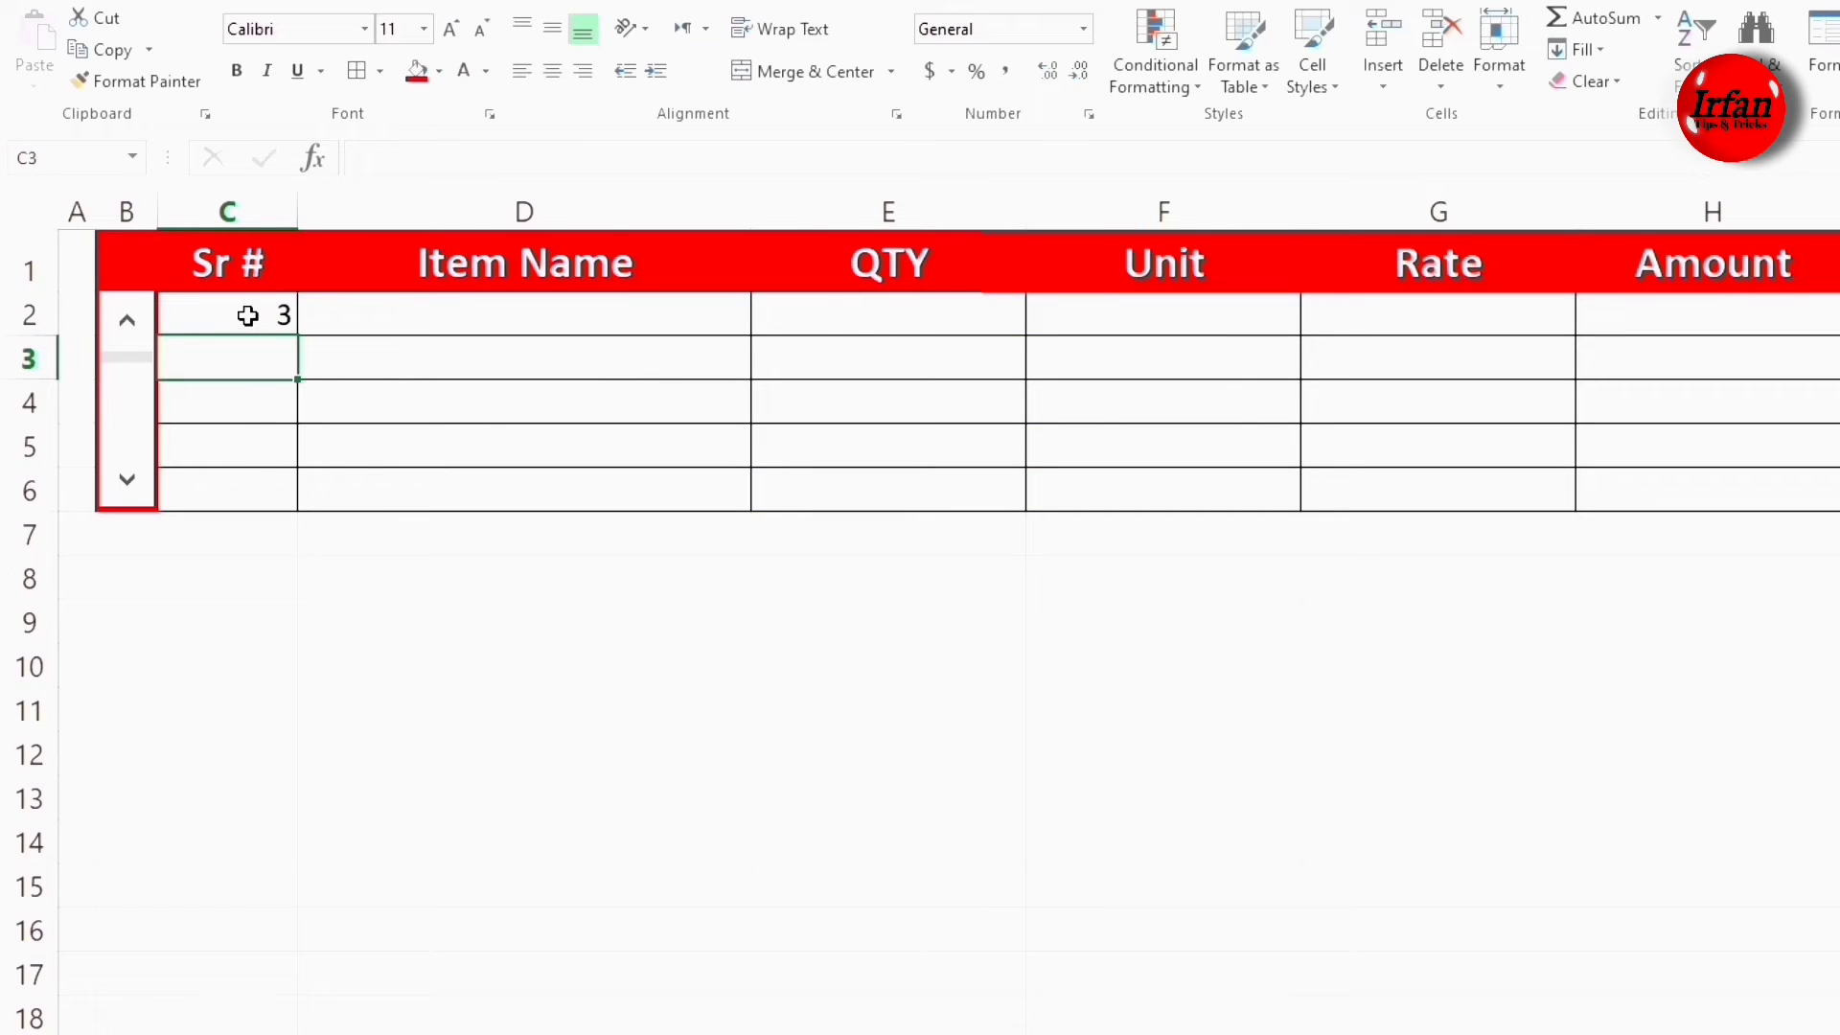
- Center the content of cell C2 horizontally and vertically
left_click(248, 316)
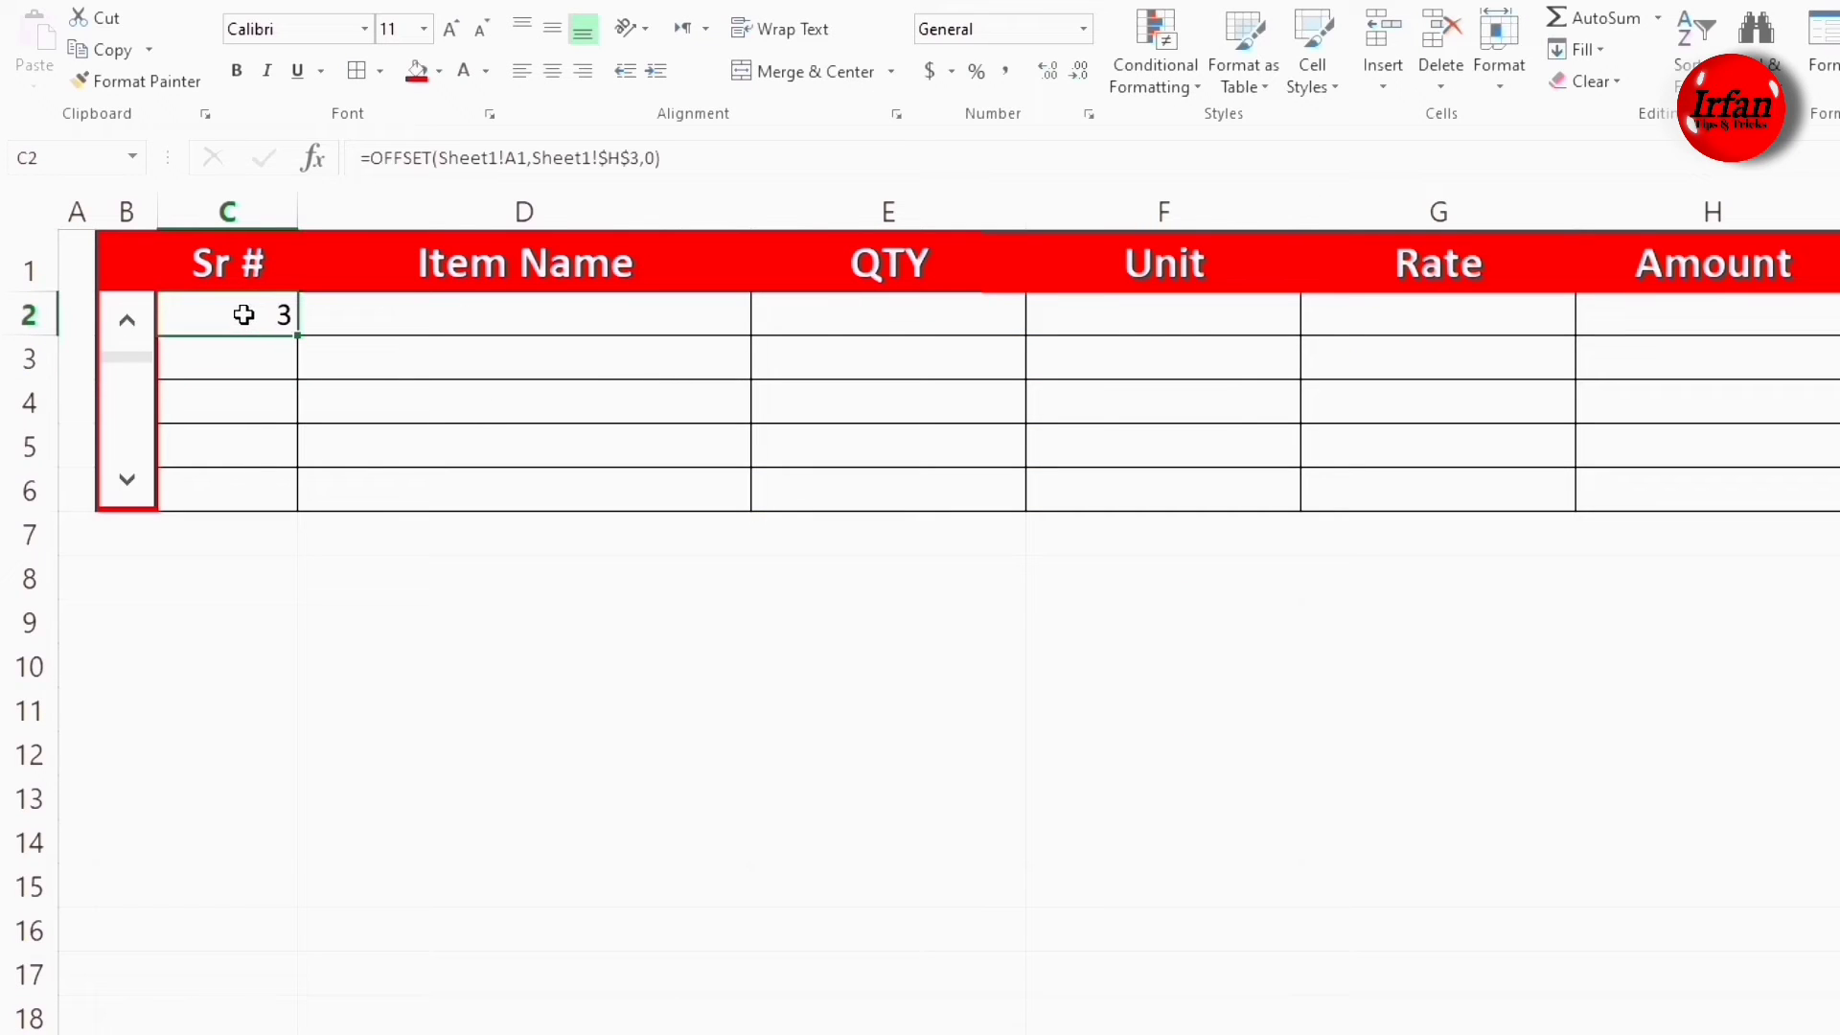
left_click(553, 85)
left_click(553, 33)
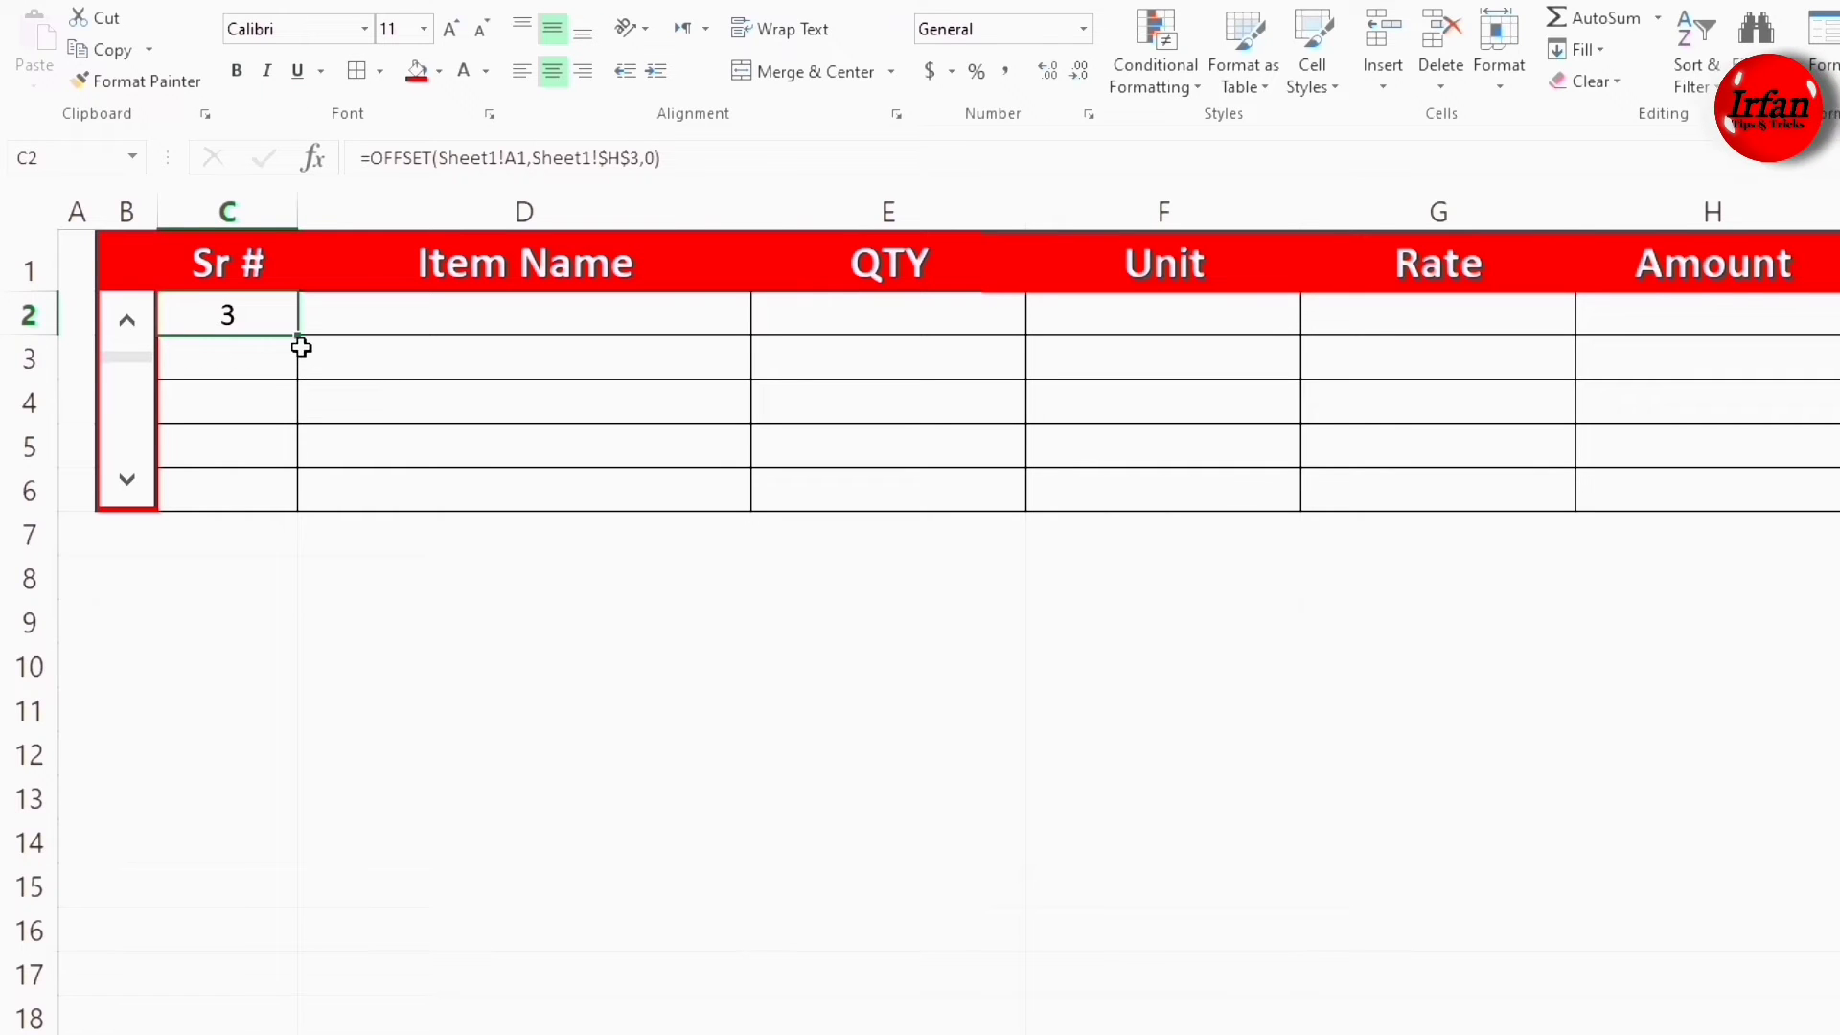
- Fill the OFFSET formula from C2 across to the Amount column and down through row 6
left_click_drag(386, 341, 1755, 342)
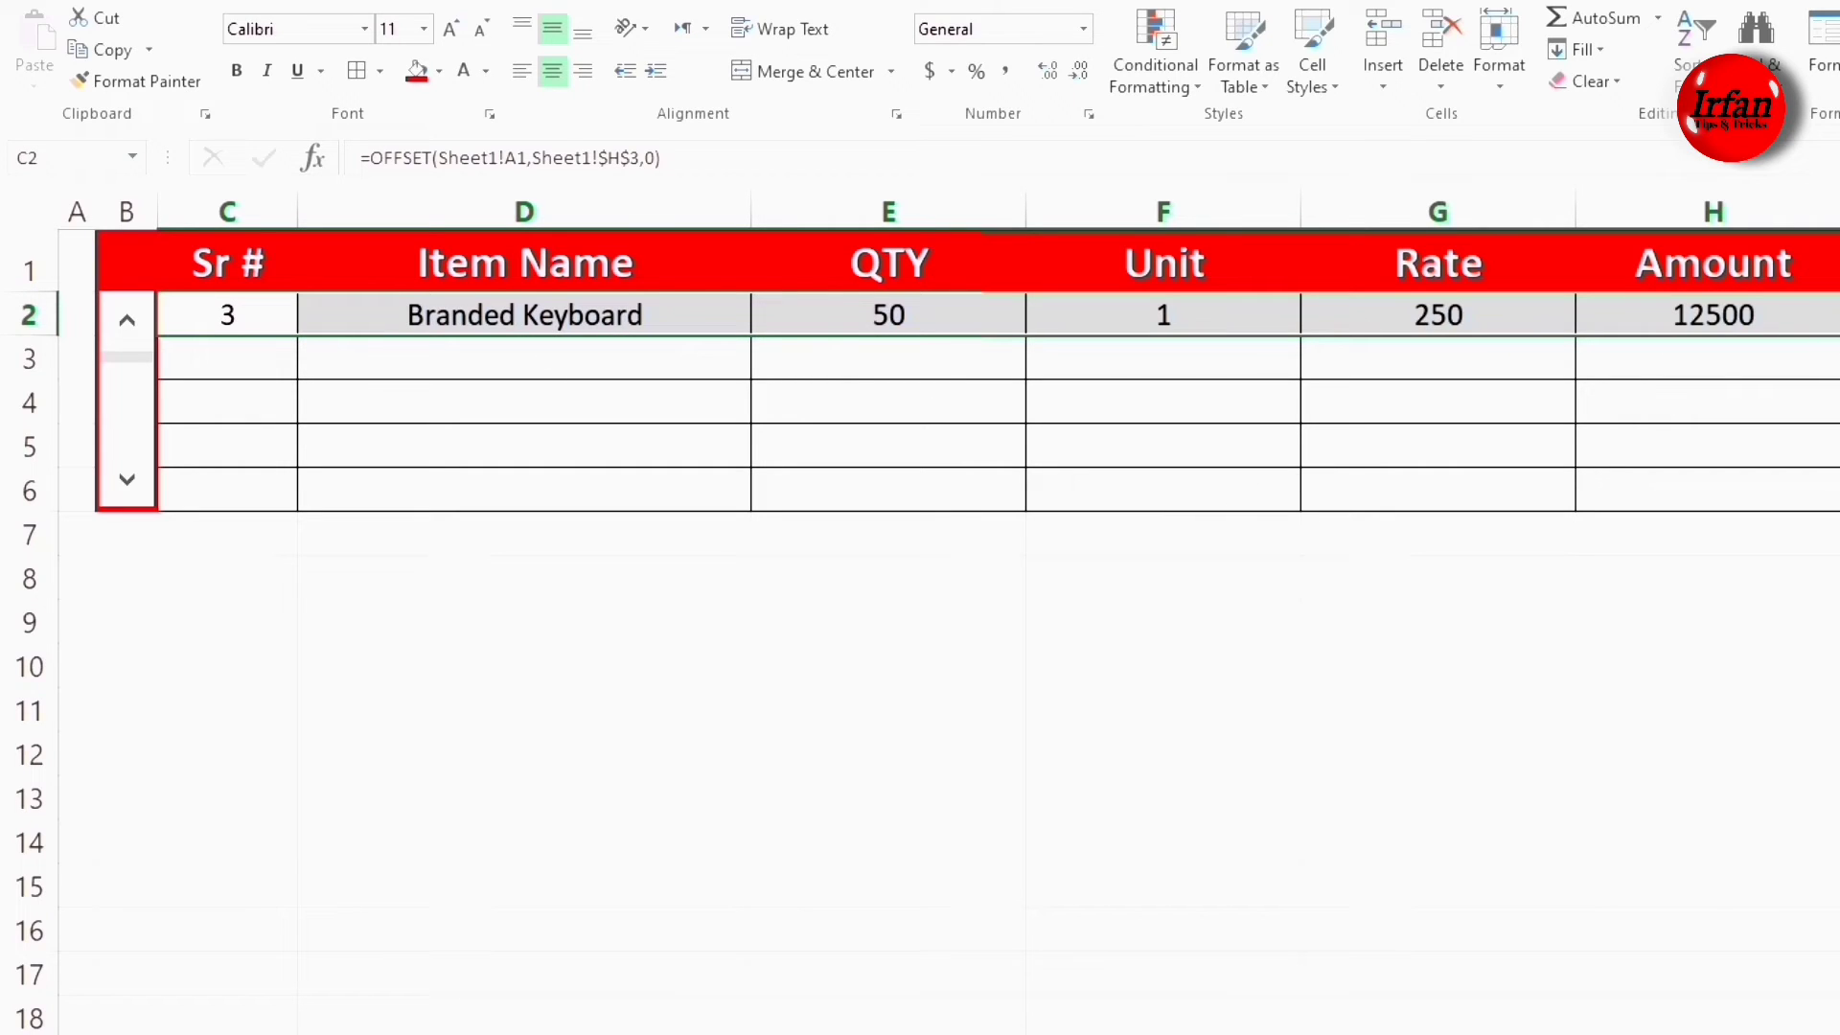
left_click_drag(1836, 338, 1834, 499)
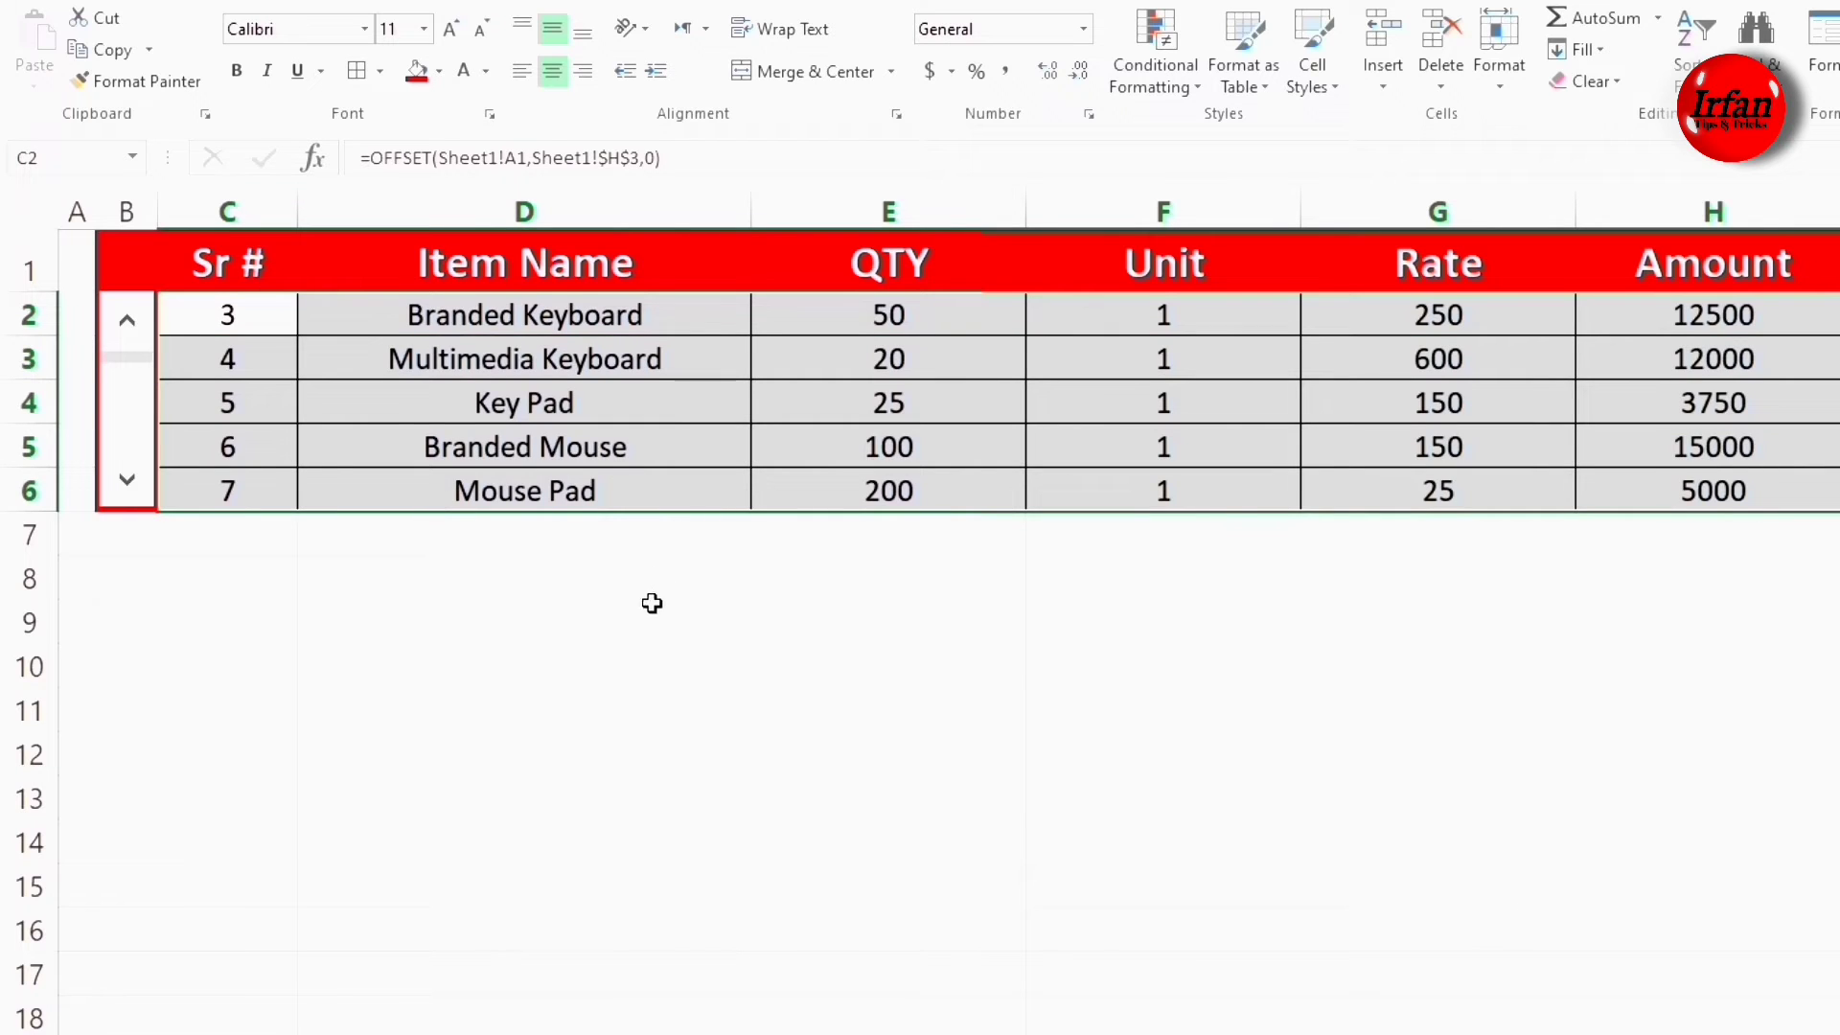
left_click(650, 613)
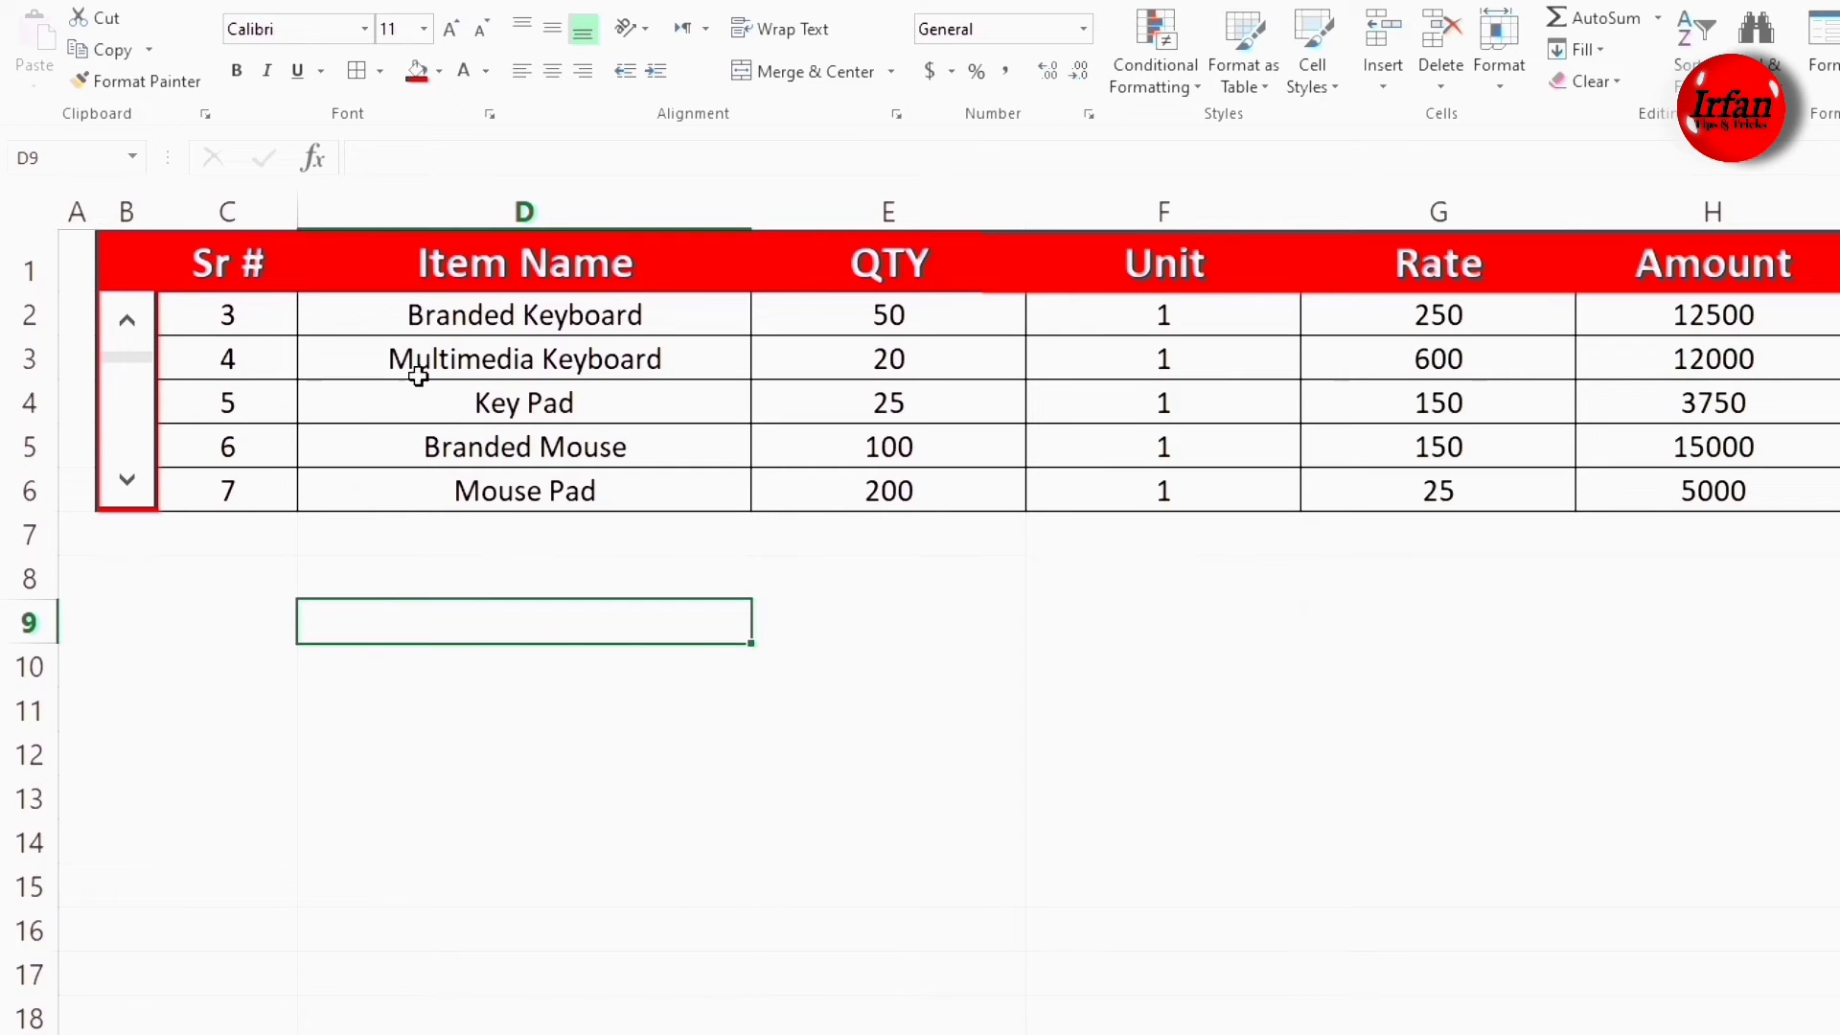
- Left-align the item names in D2:D6
left_click_drag(477, 314, 472, 485)
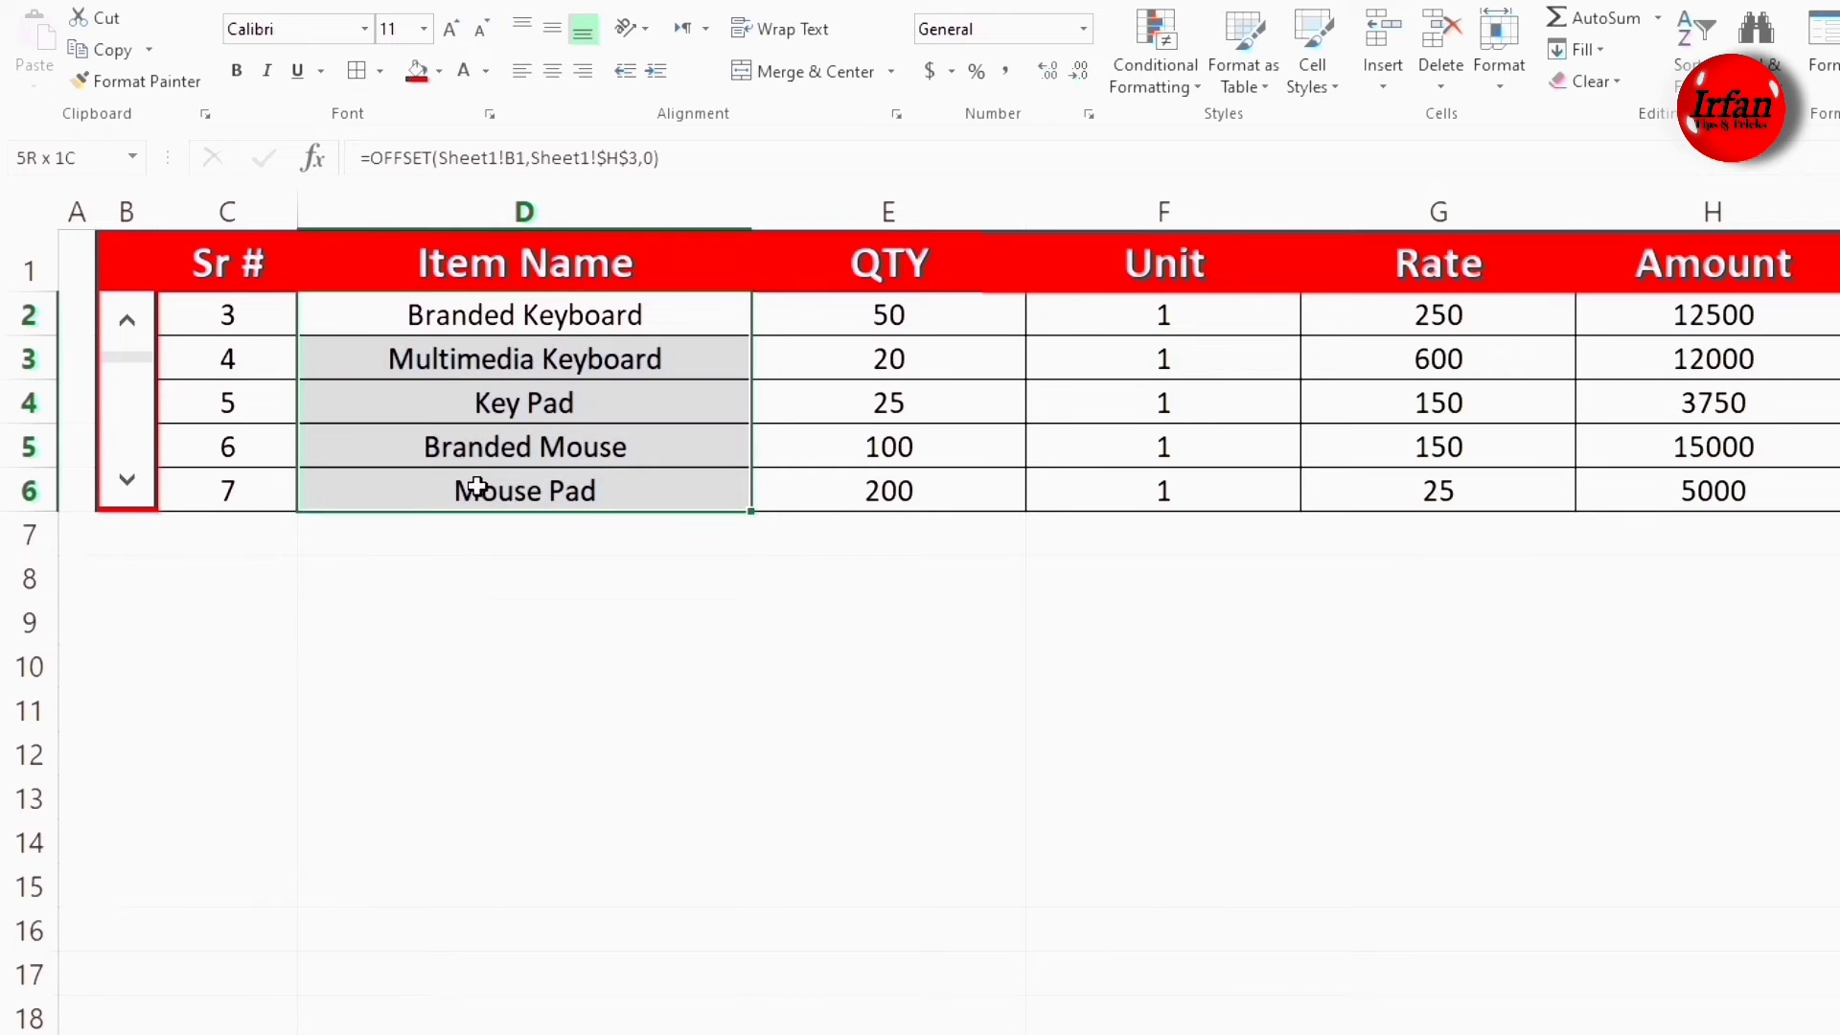
left_click(530, 71)
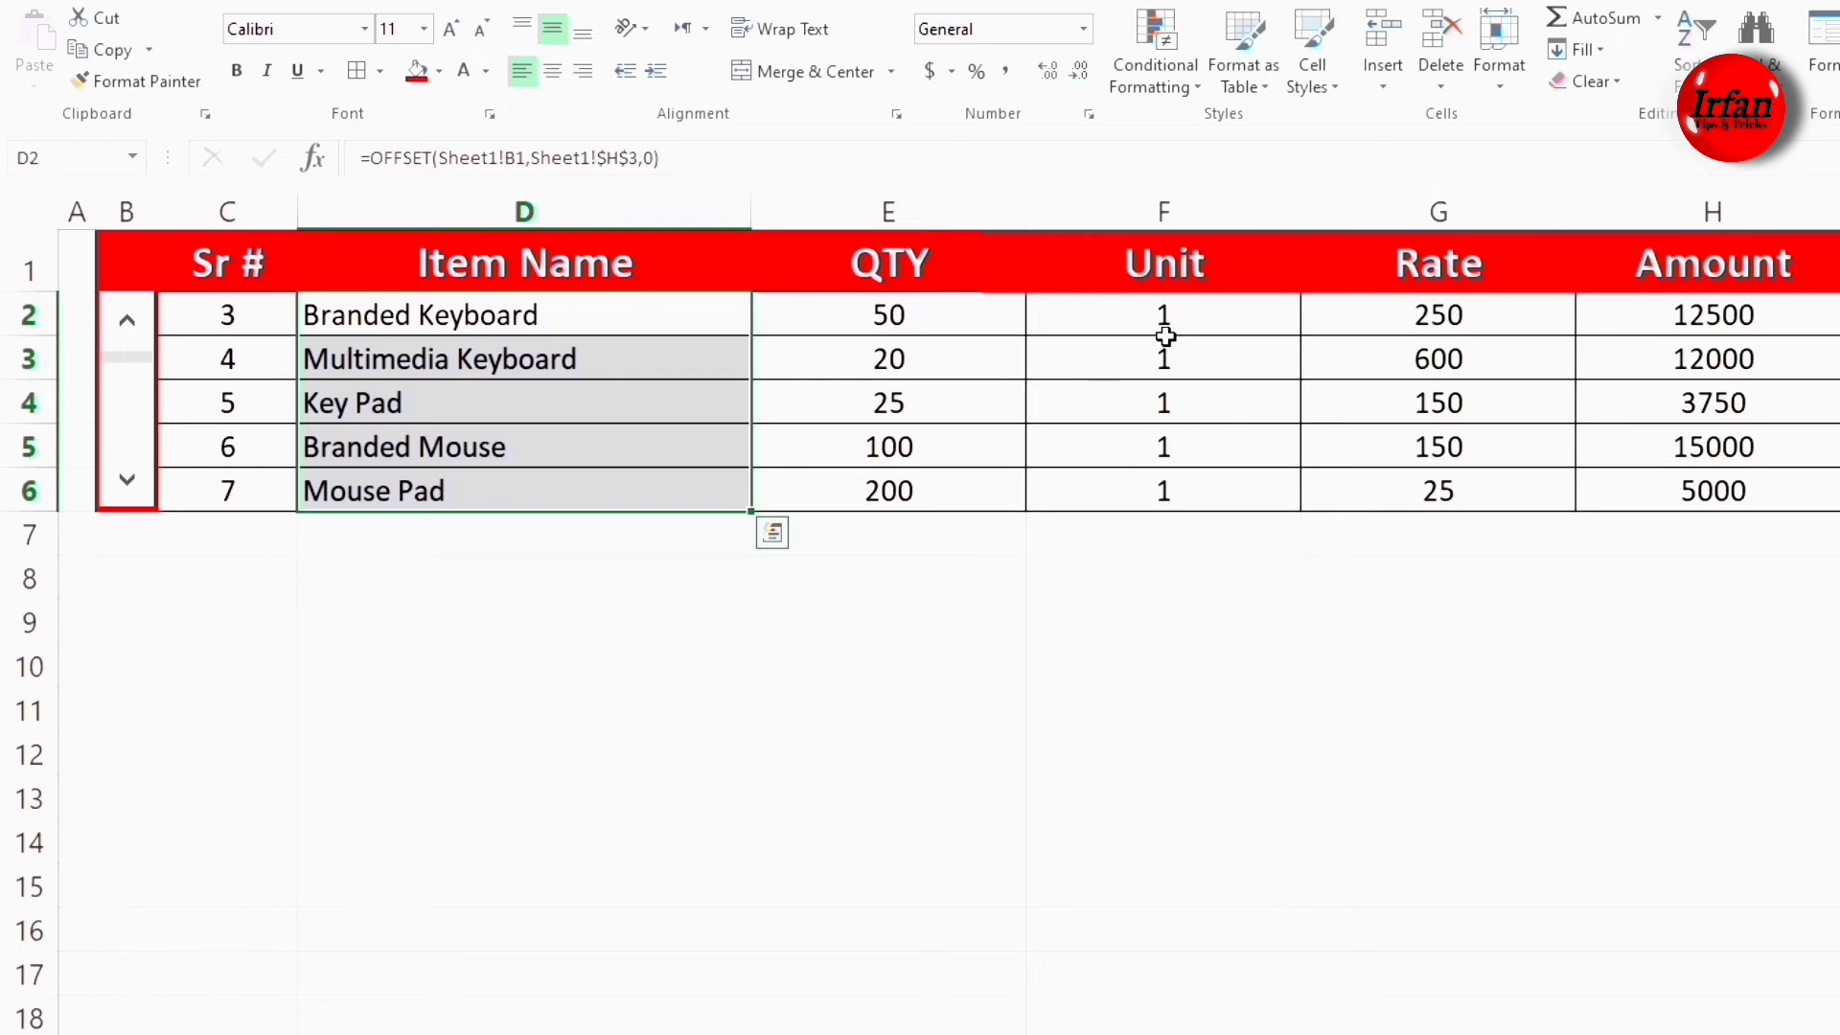
left_click(1438, 577)
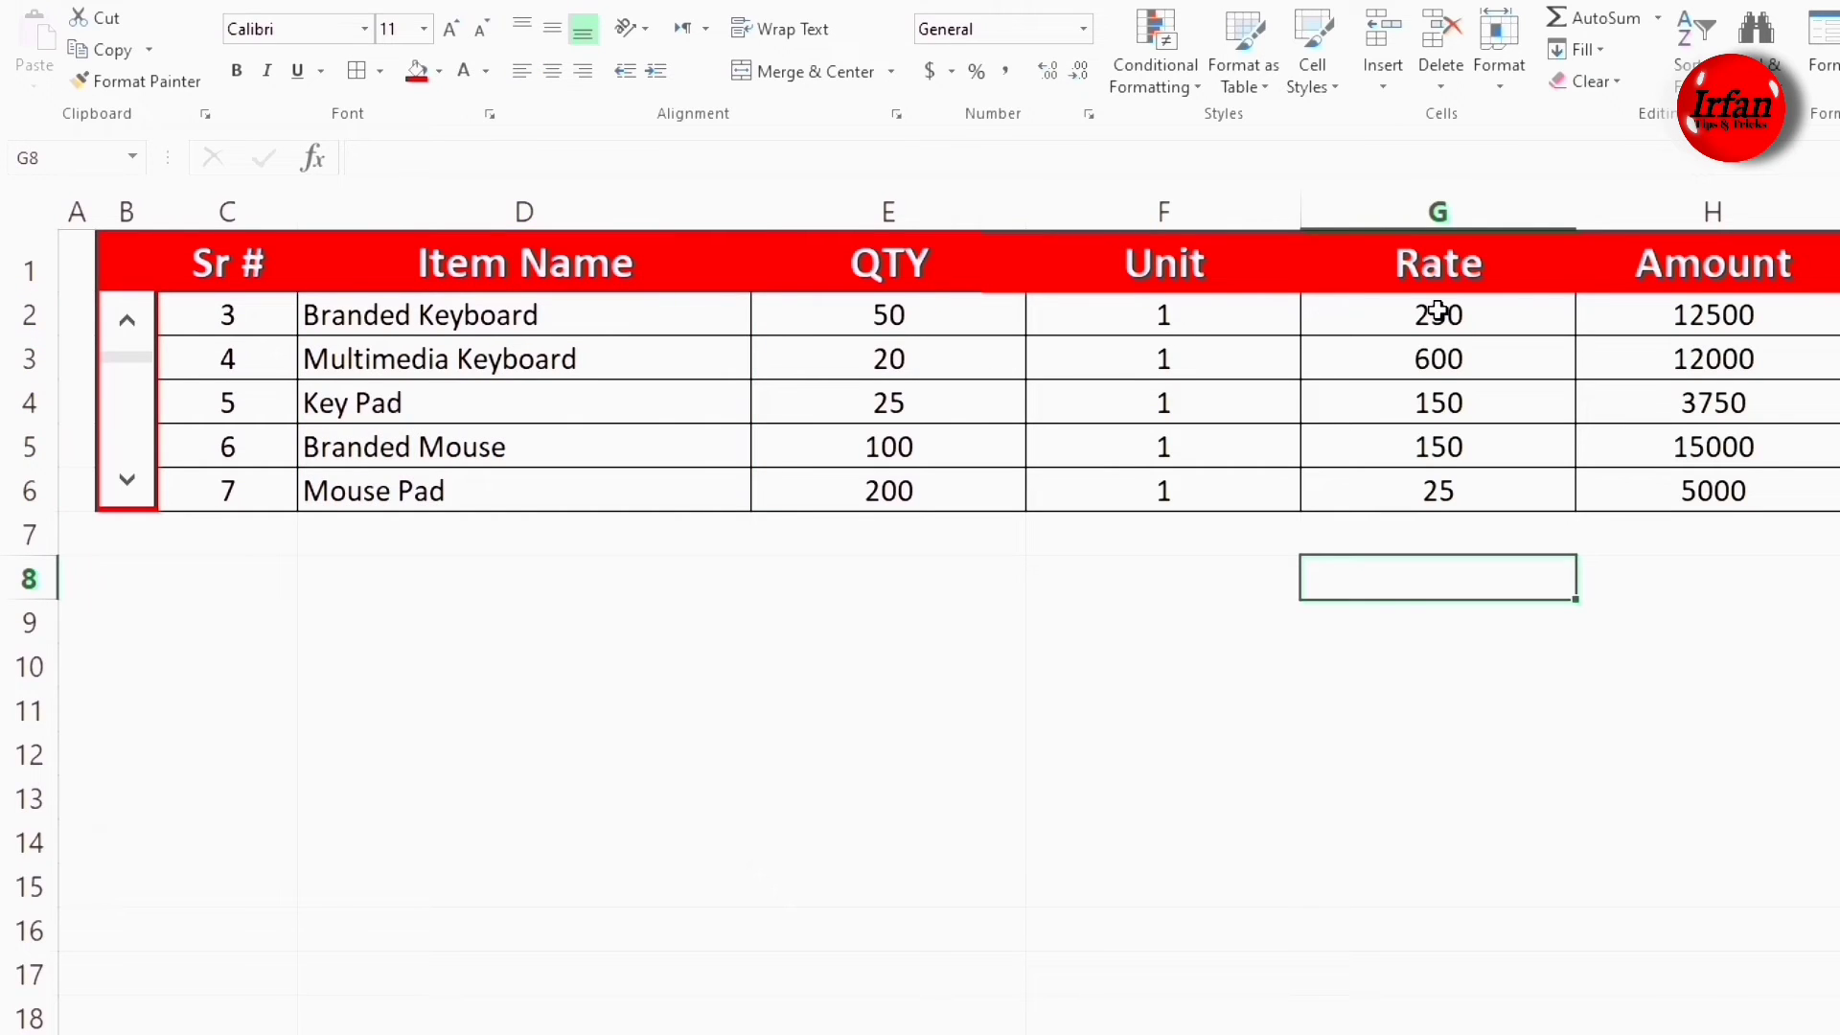
- Apply a custom number format to the Rate and Amount cells G2:H6 that puts the prefix "RS:" before General
left_click_drag(1459, 317, 1651, 485)
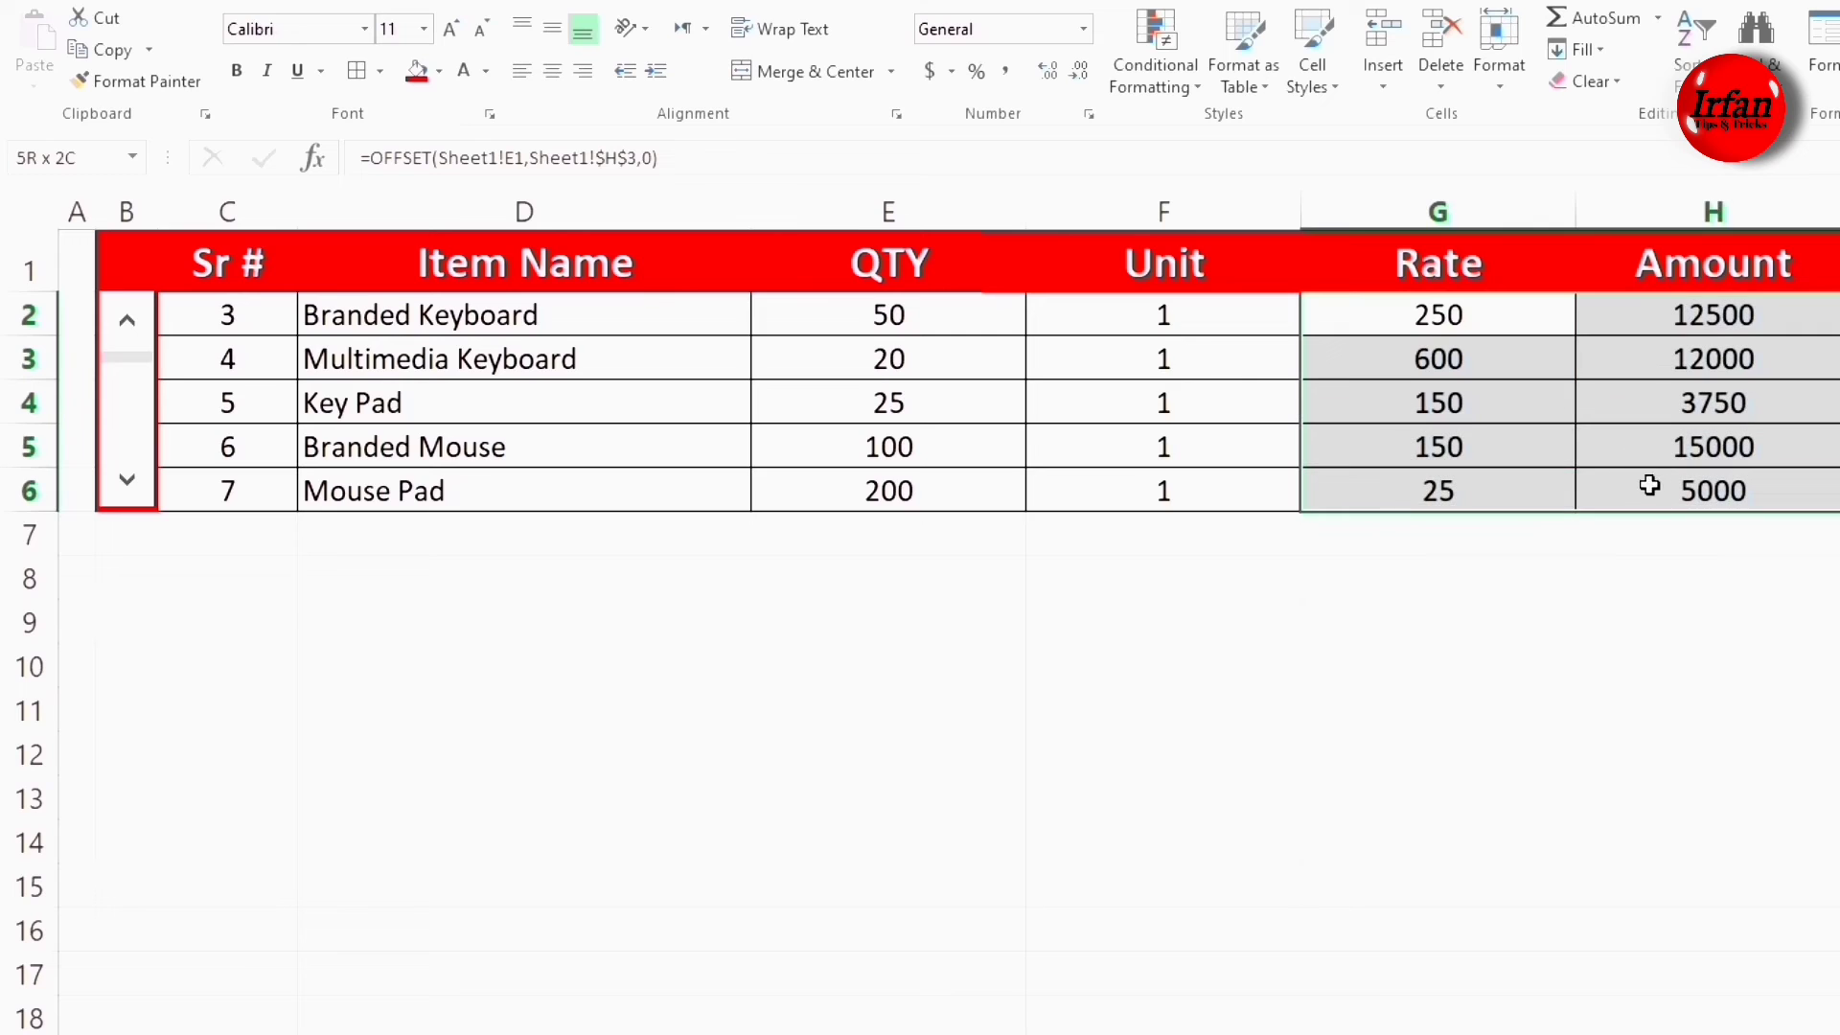
right_click(1427, 408)
left_click(1480, 835)
left_click(1178, 799)
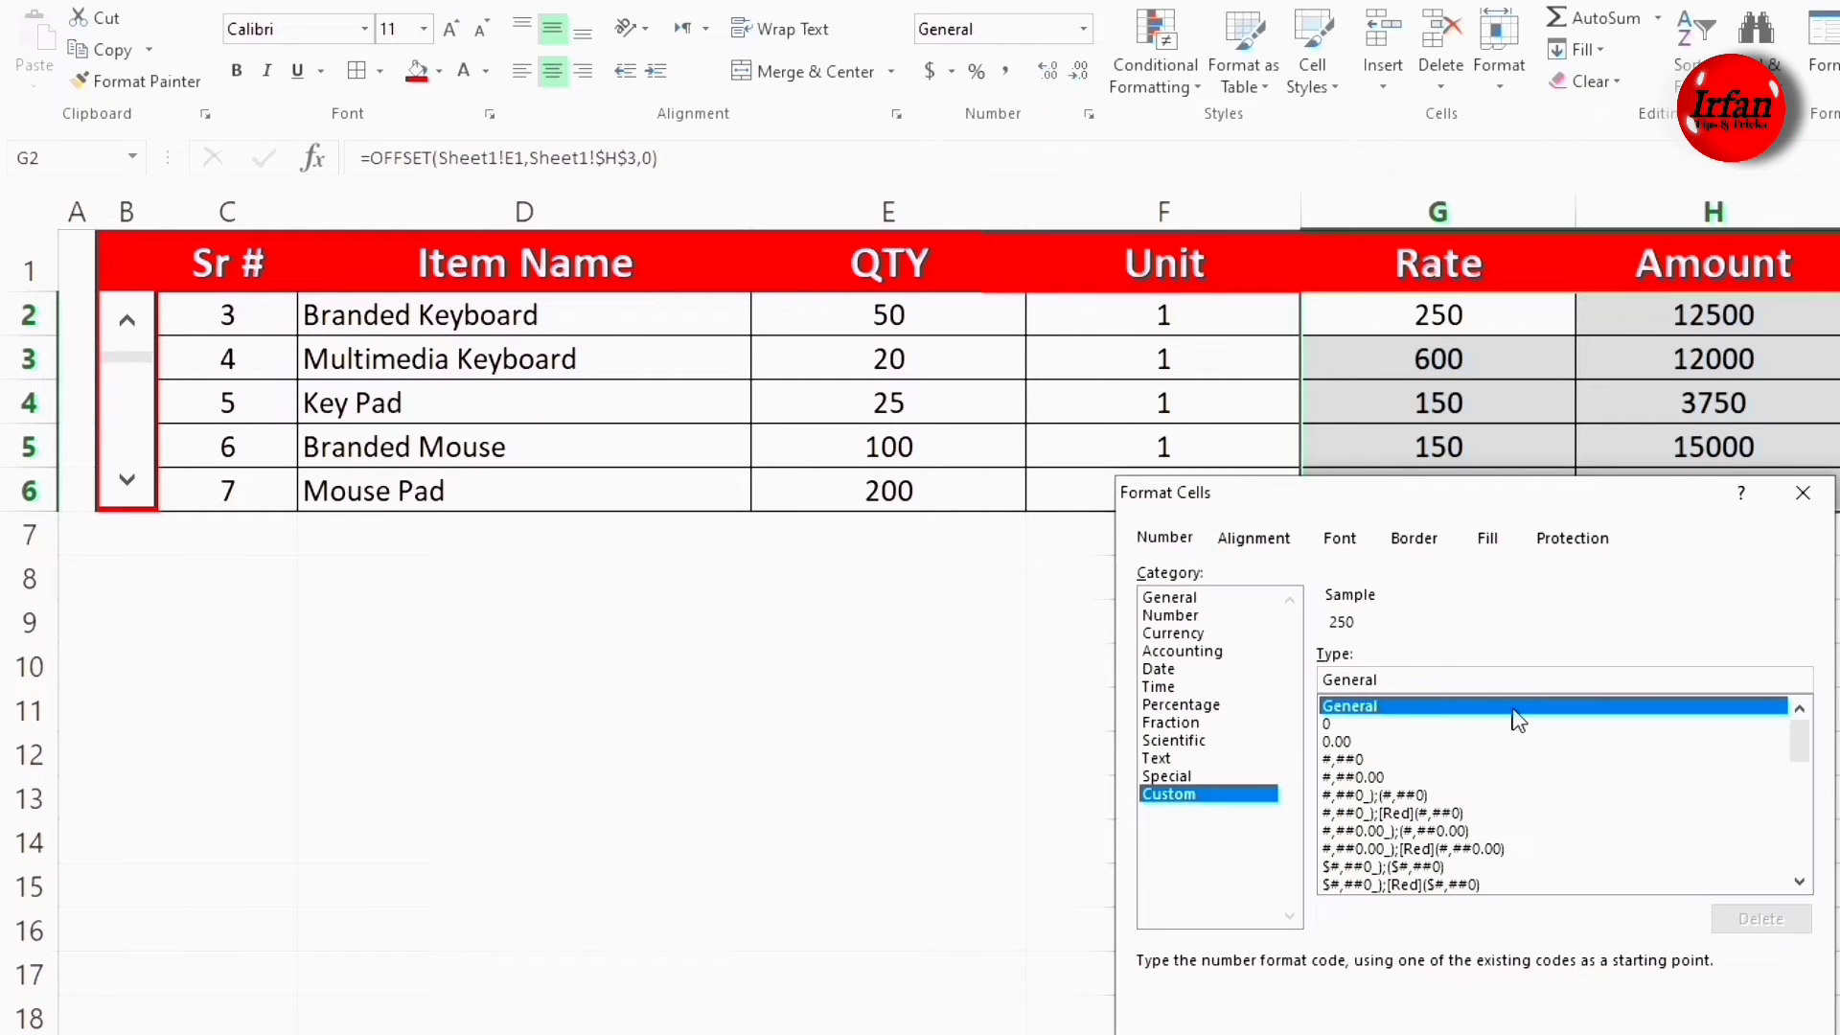
type("\"R")
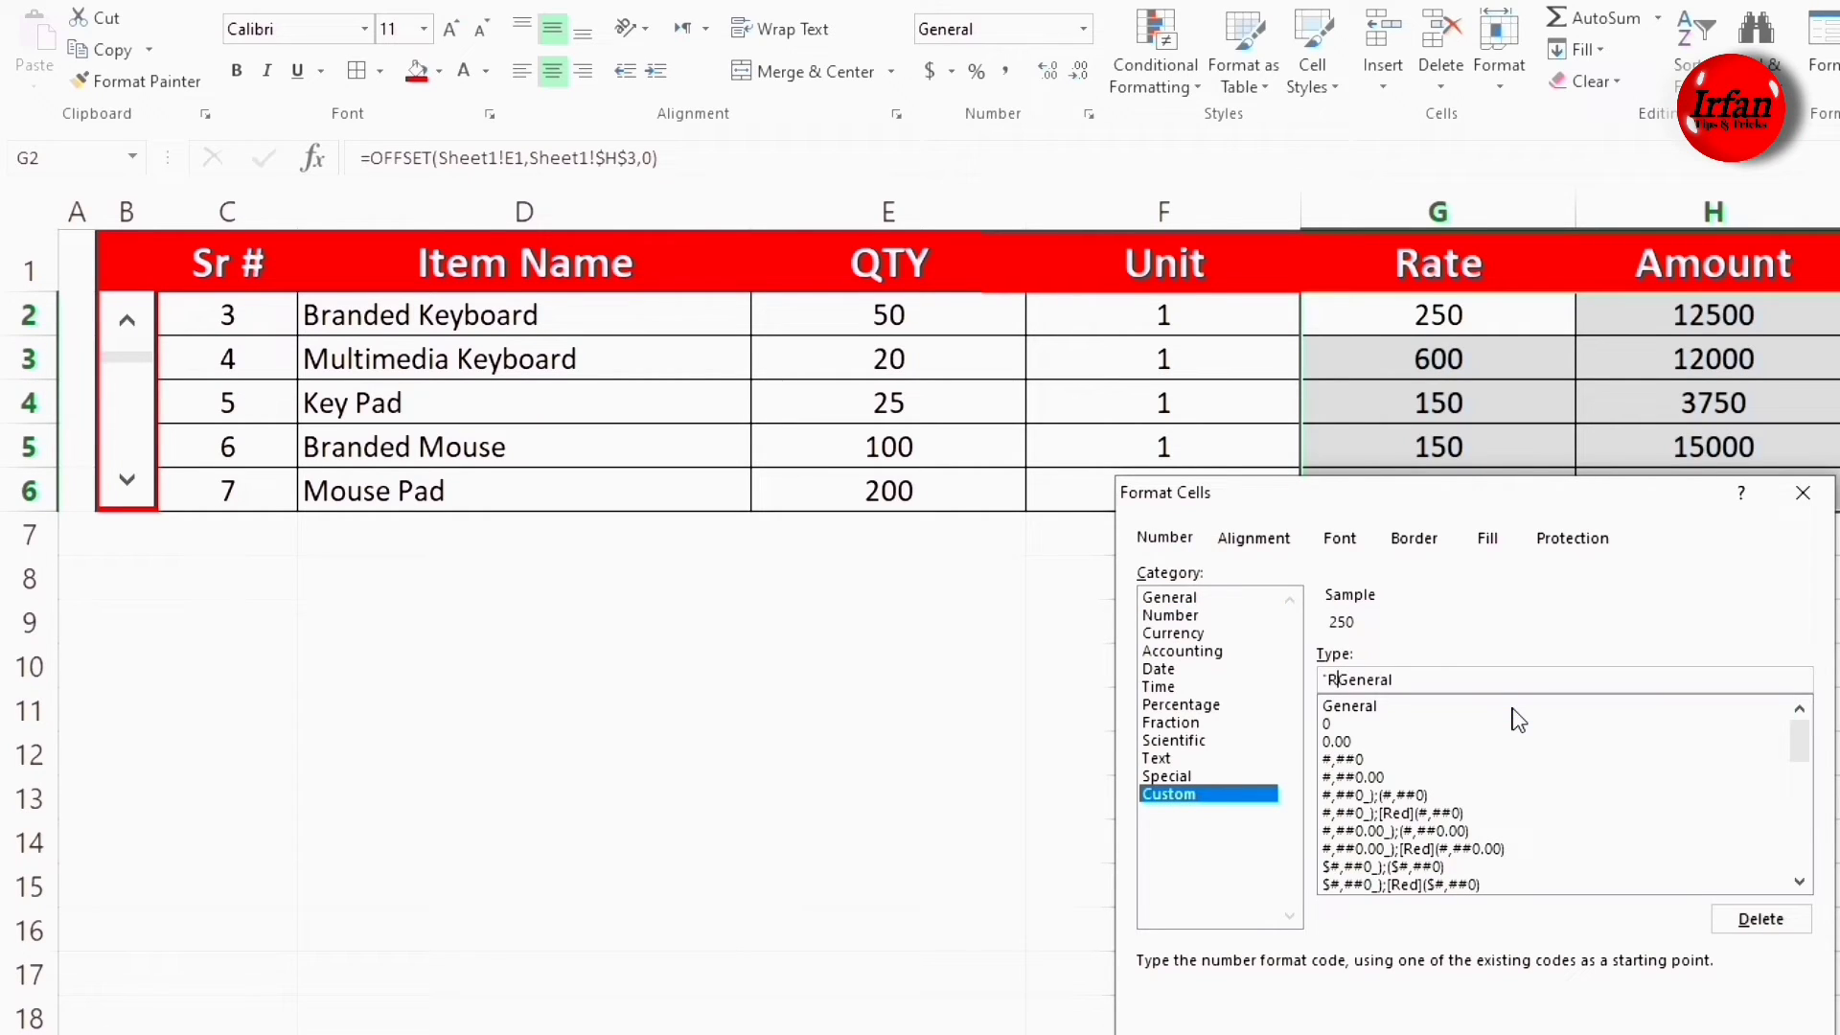
type("S:\"")
key("Return")
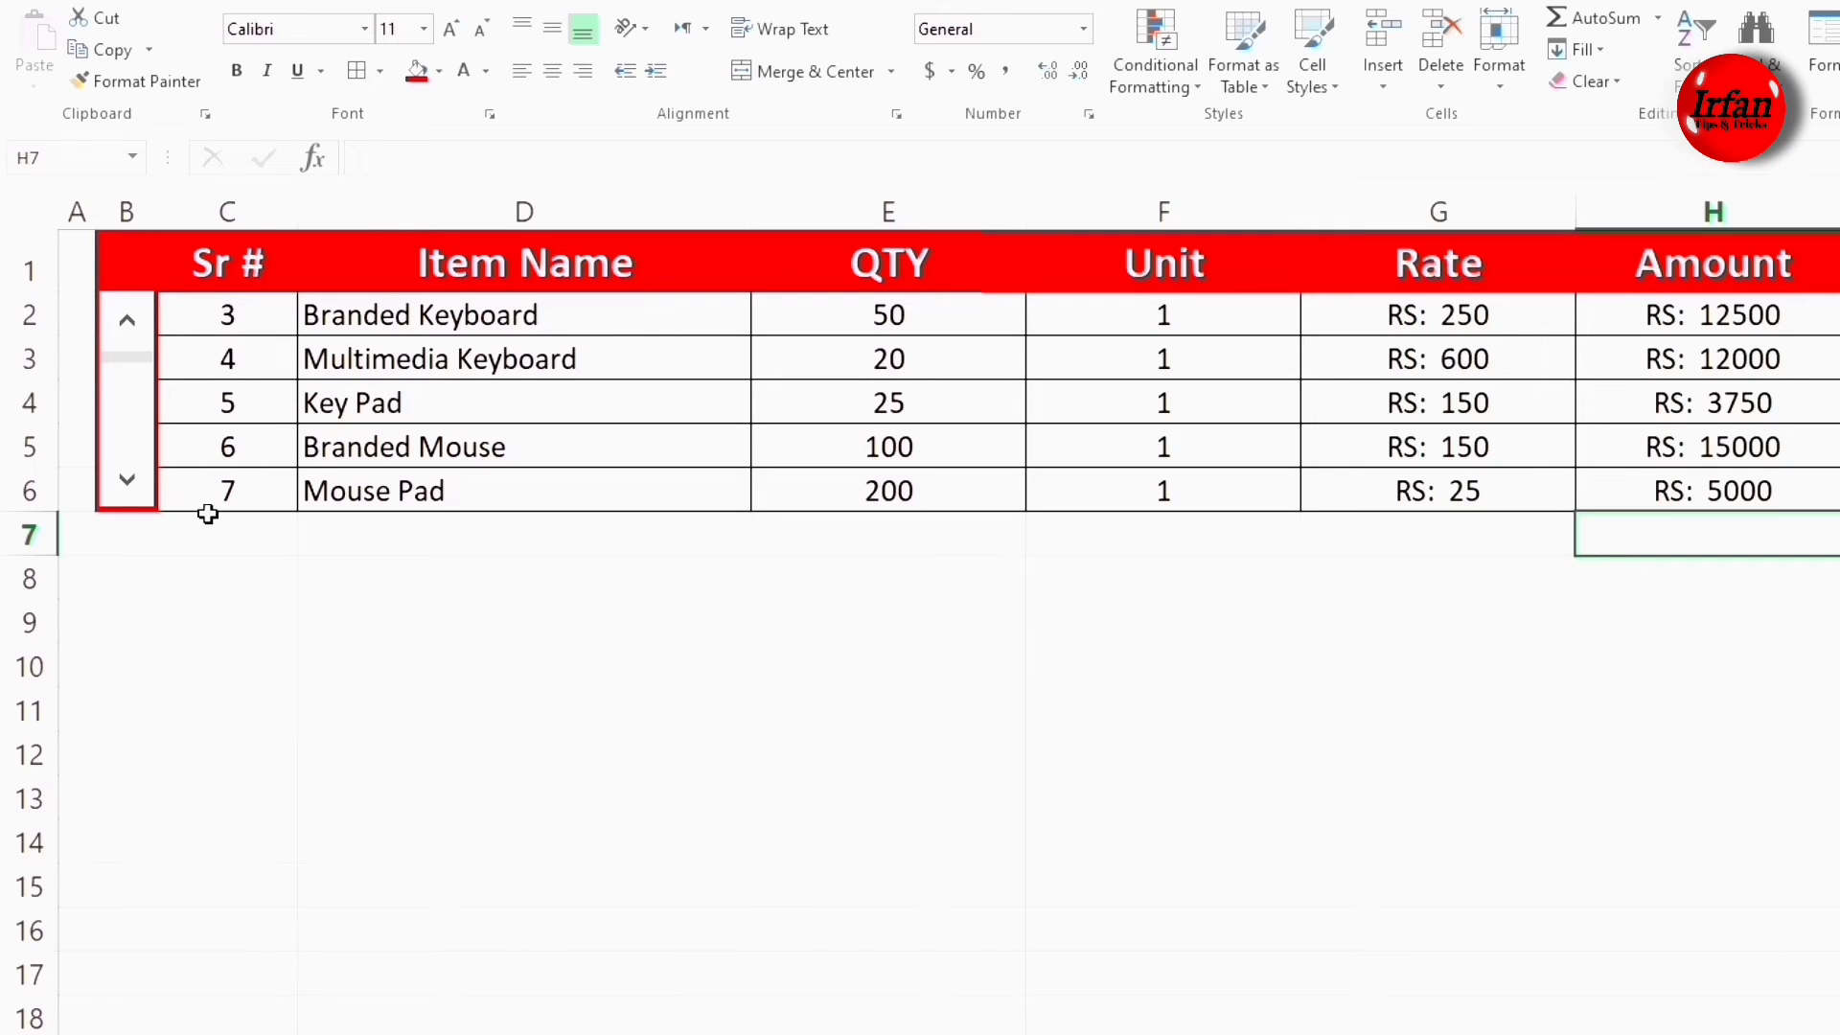
- Test the scroll bar down to the last items and compare them with the end of the list on Sheet1
left_click(128, 479)
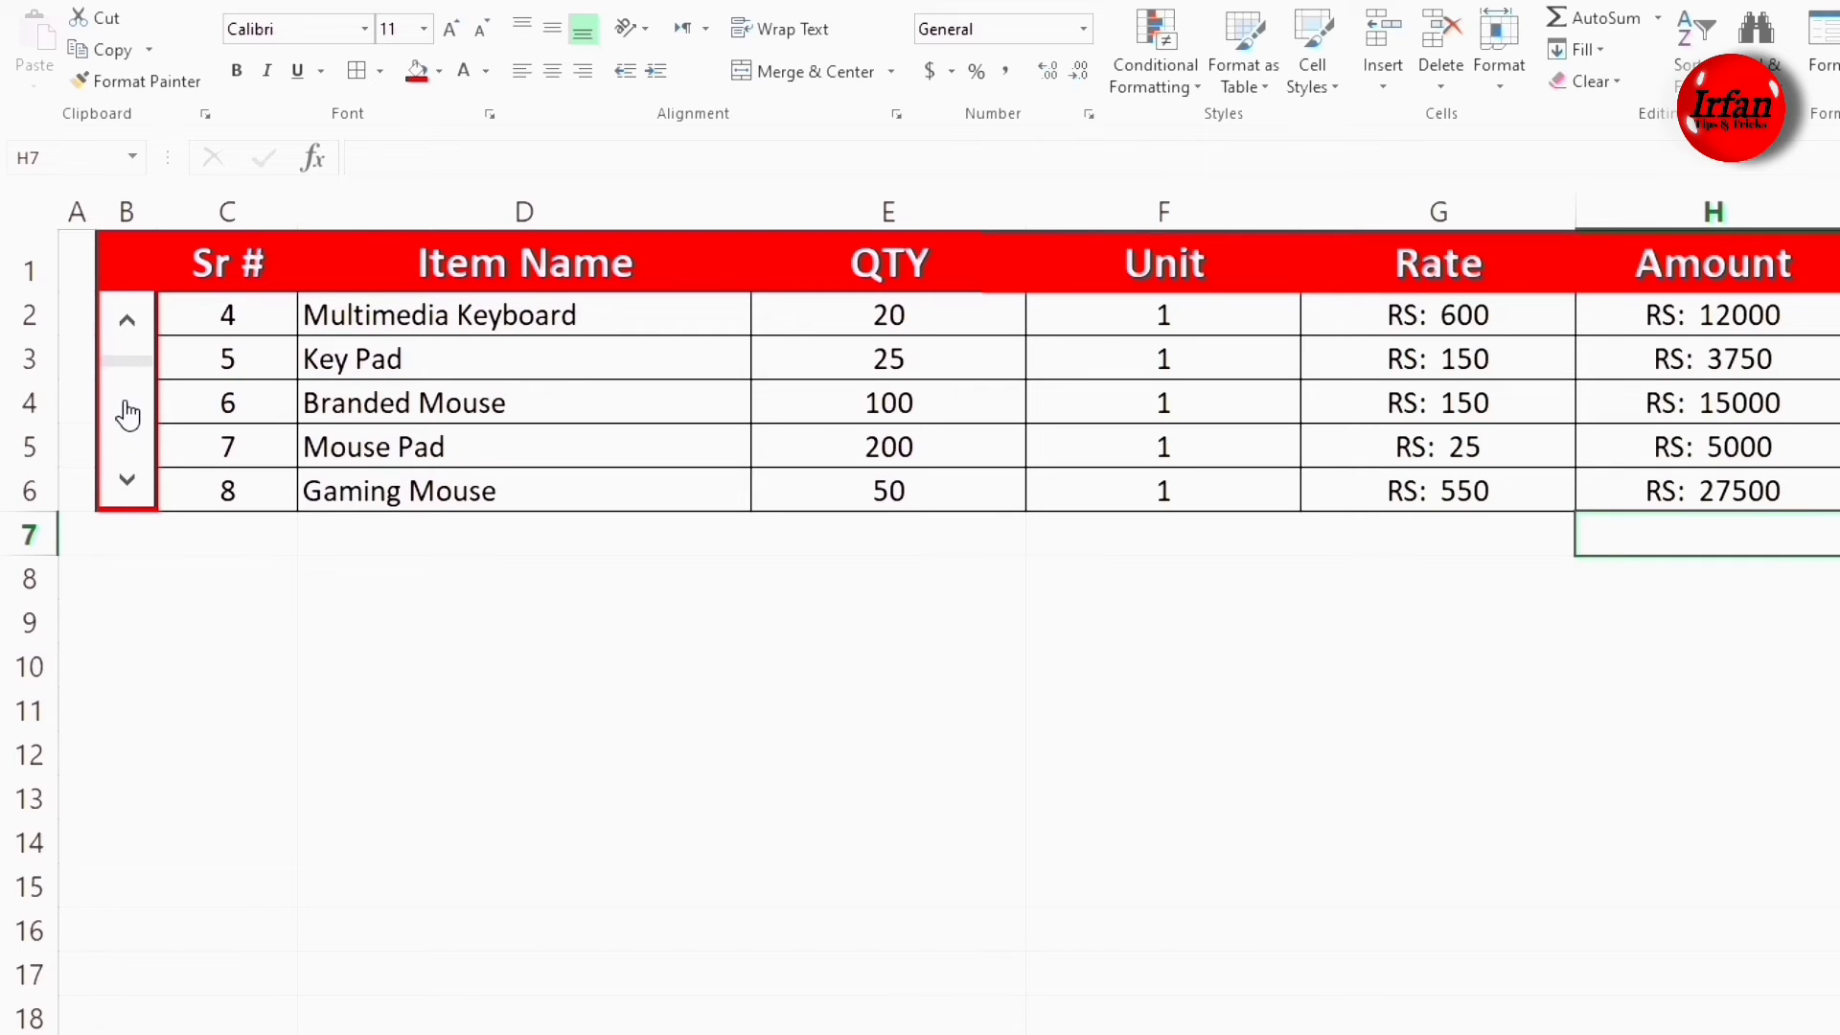
left_click(127, 414)
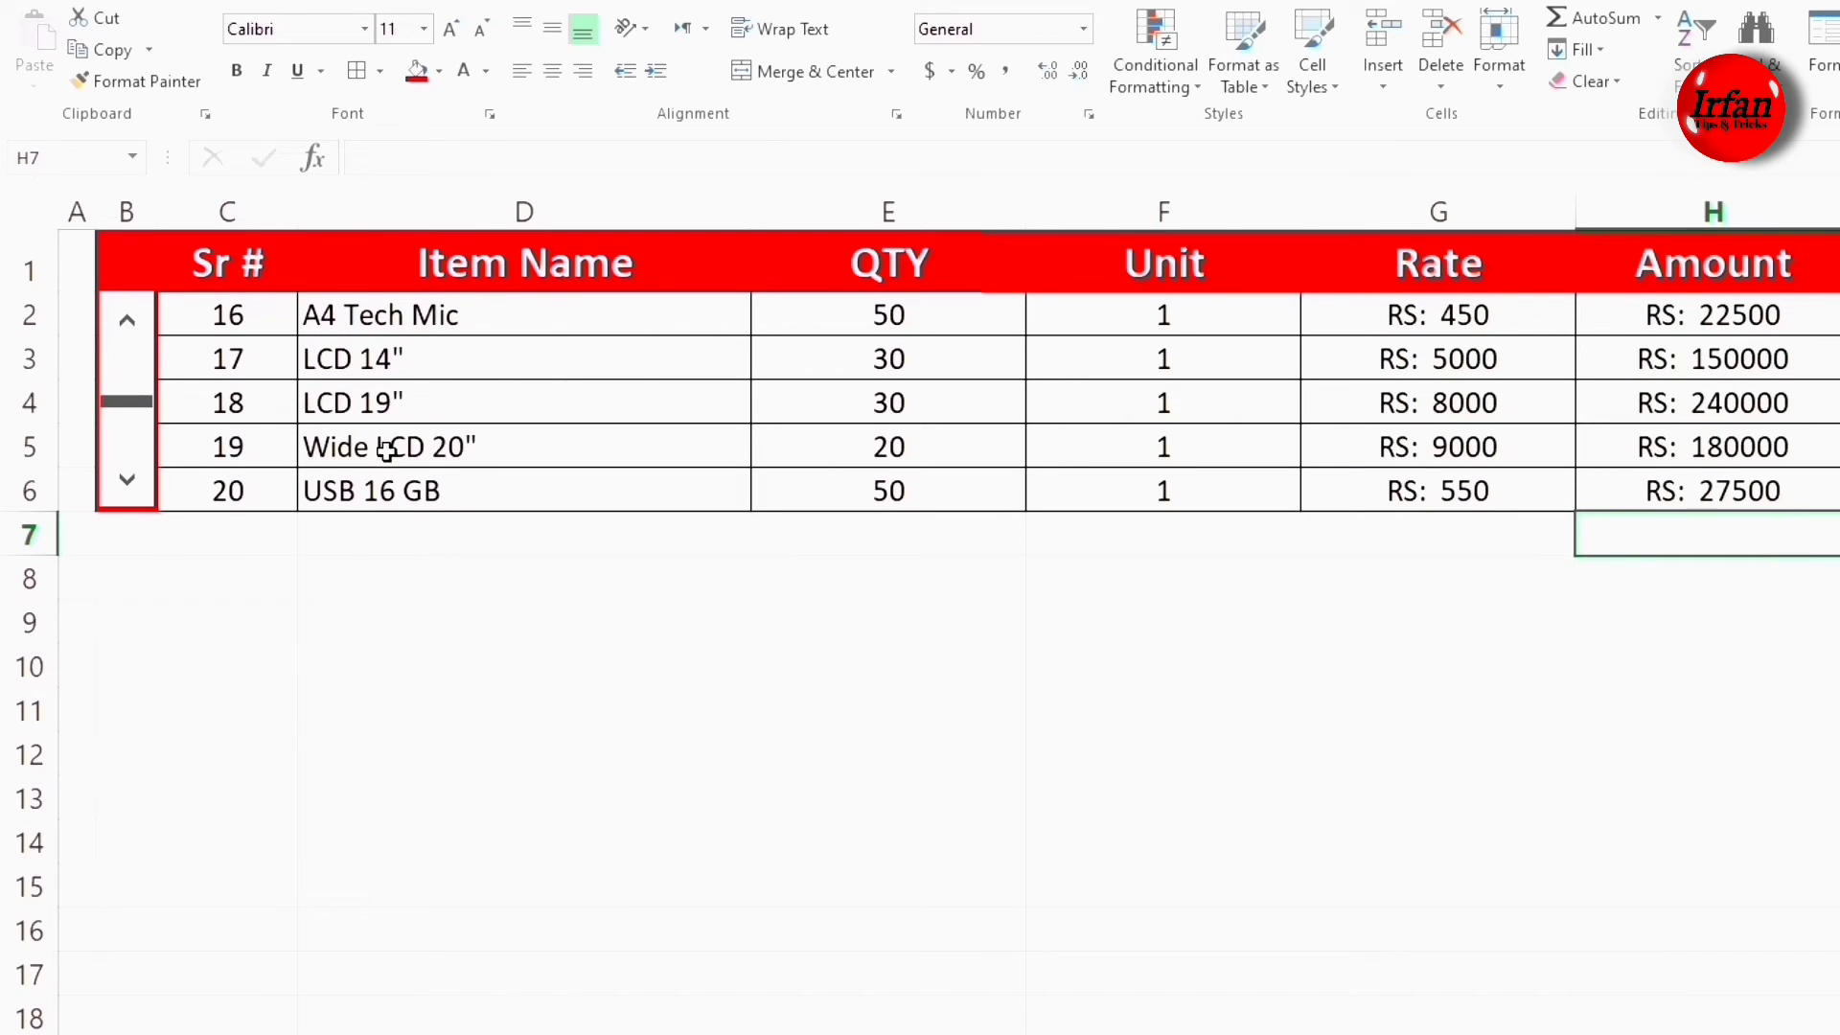
left_click_drag(129, 414, 332, 446)
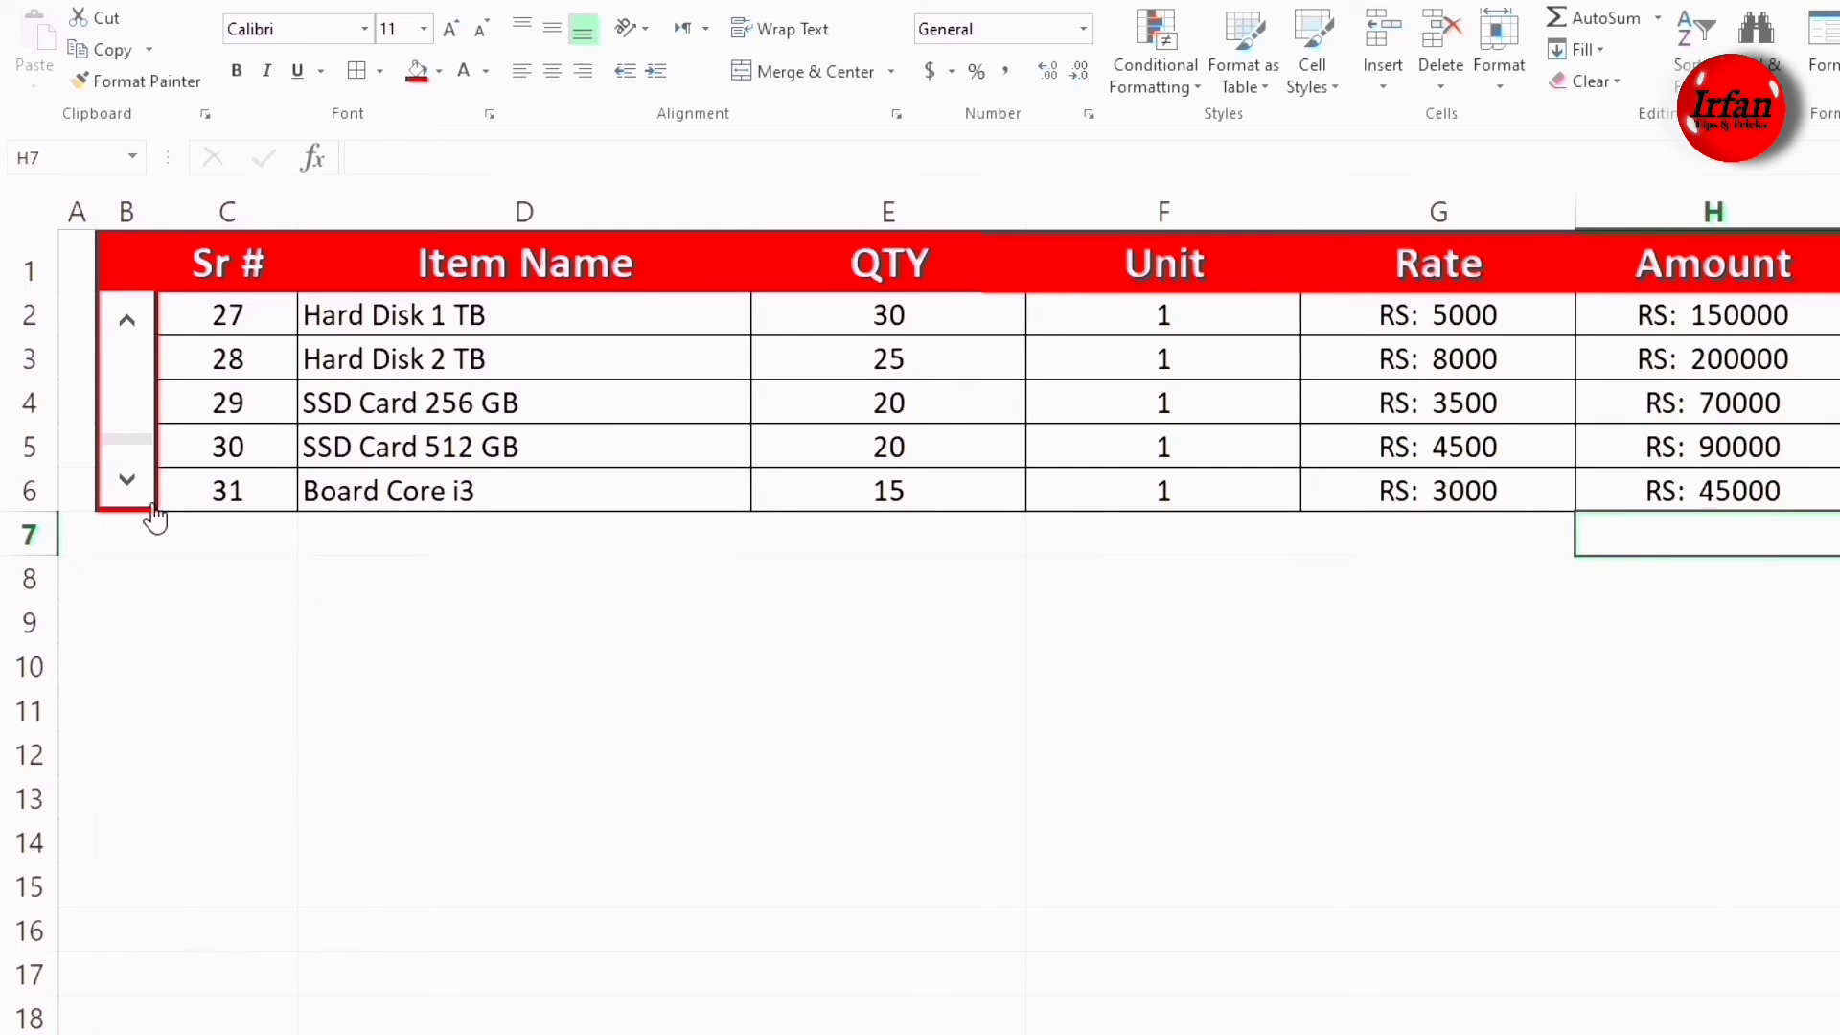
left_click(130, 484)
left_click(128, 483)
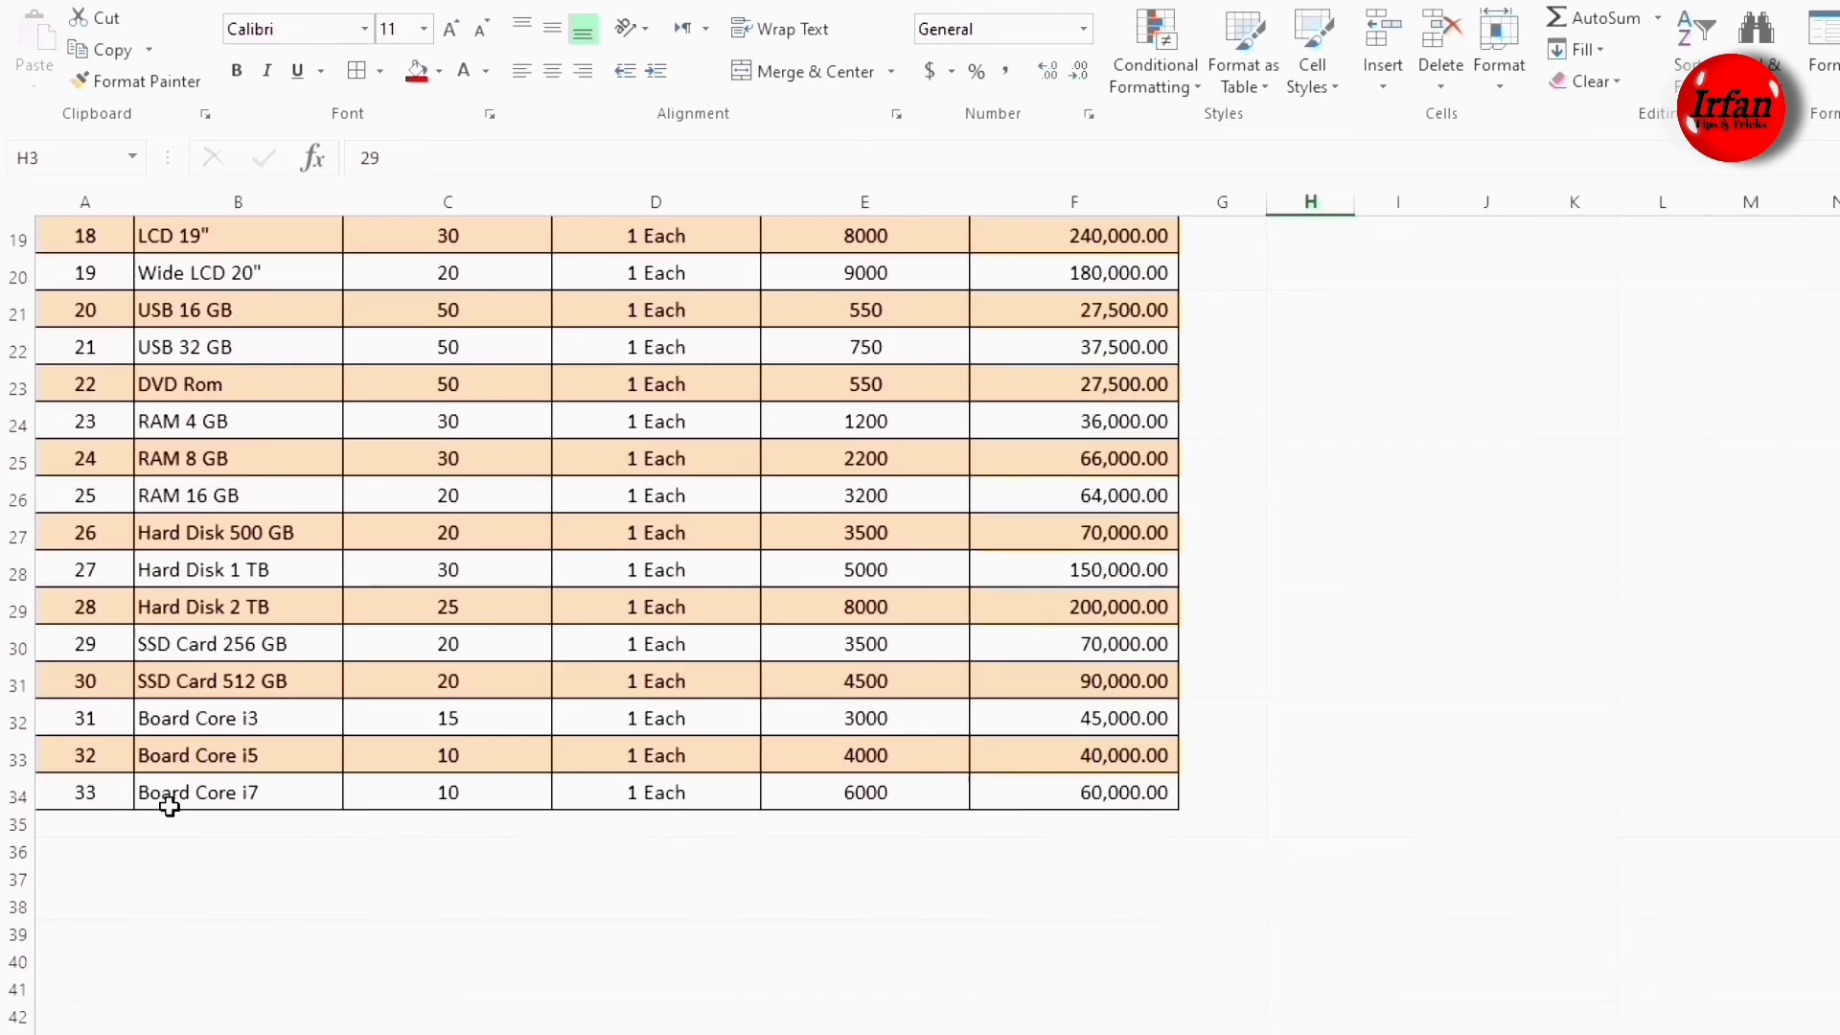
scroll(147, 908, "up", 6)
left_click(101, 489)
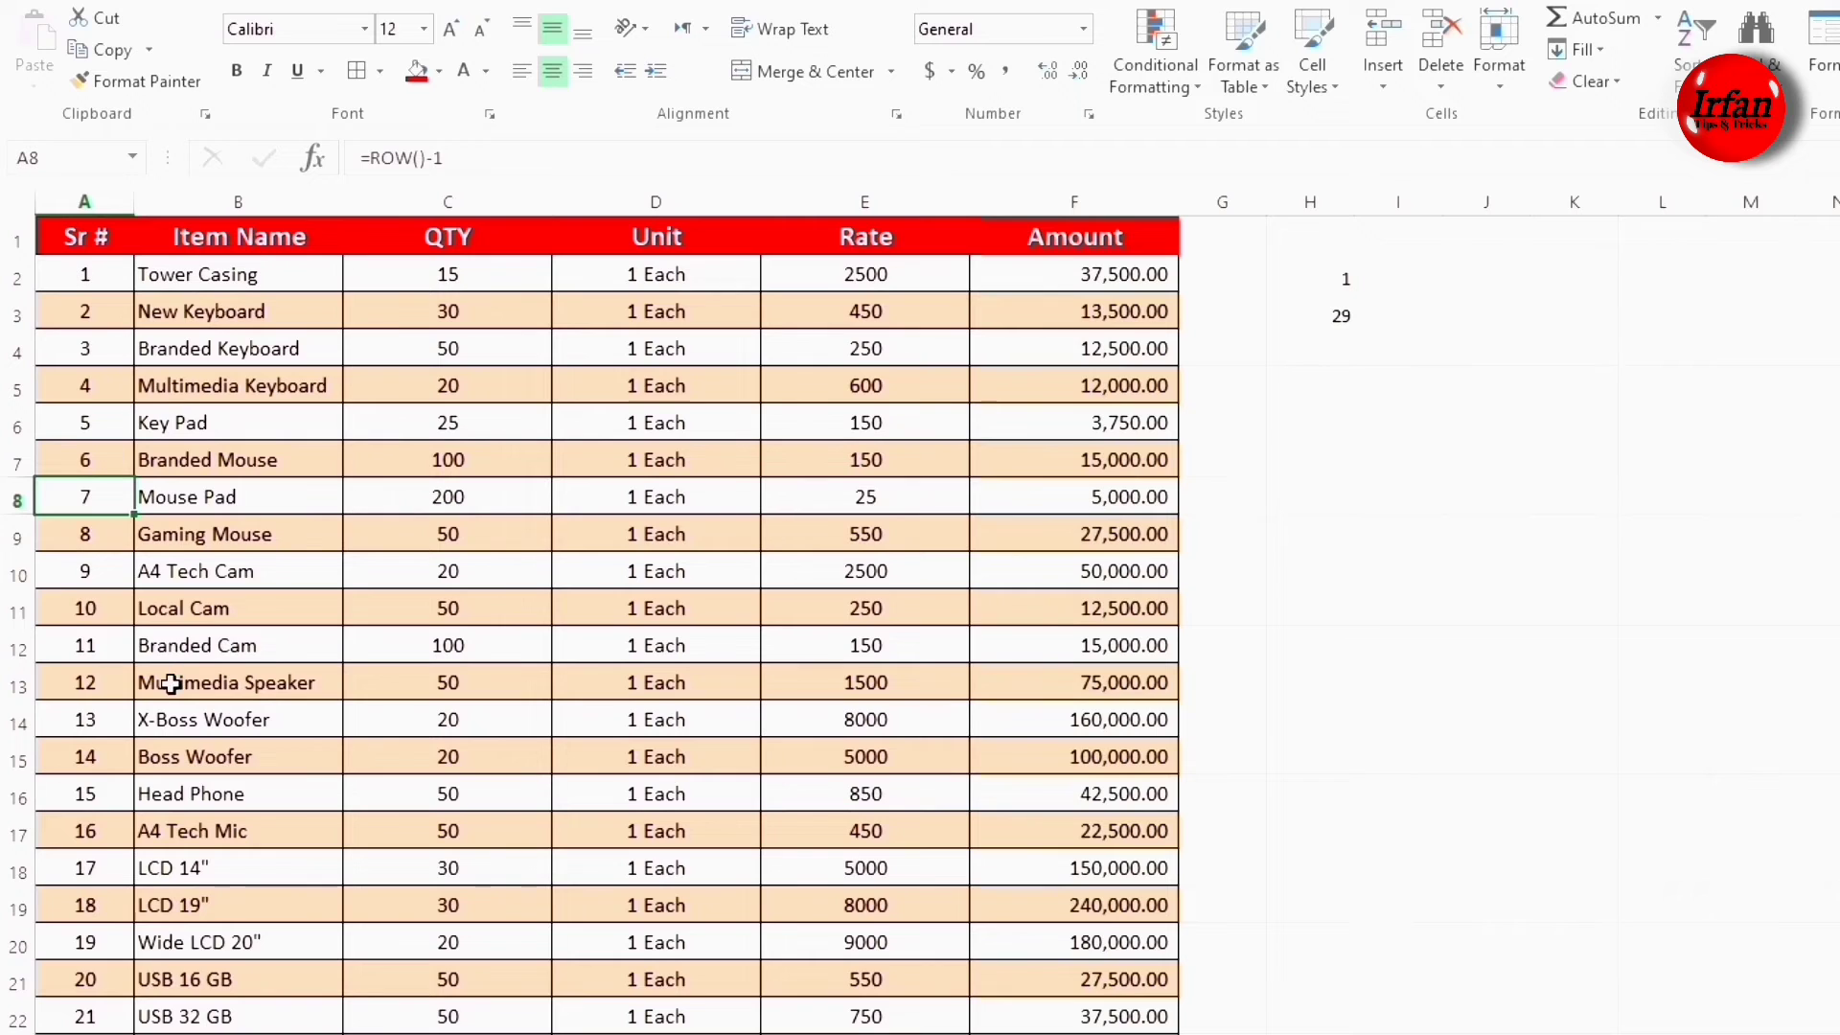
scroll(161, 737, "down", 4)
scroll(124, 901, "down", 1)
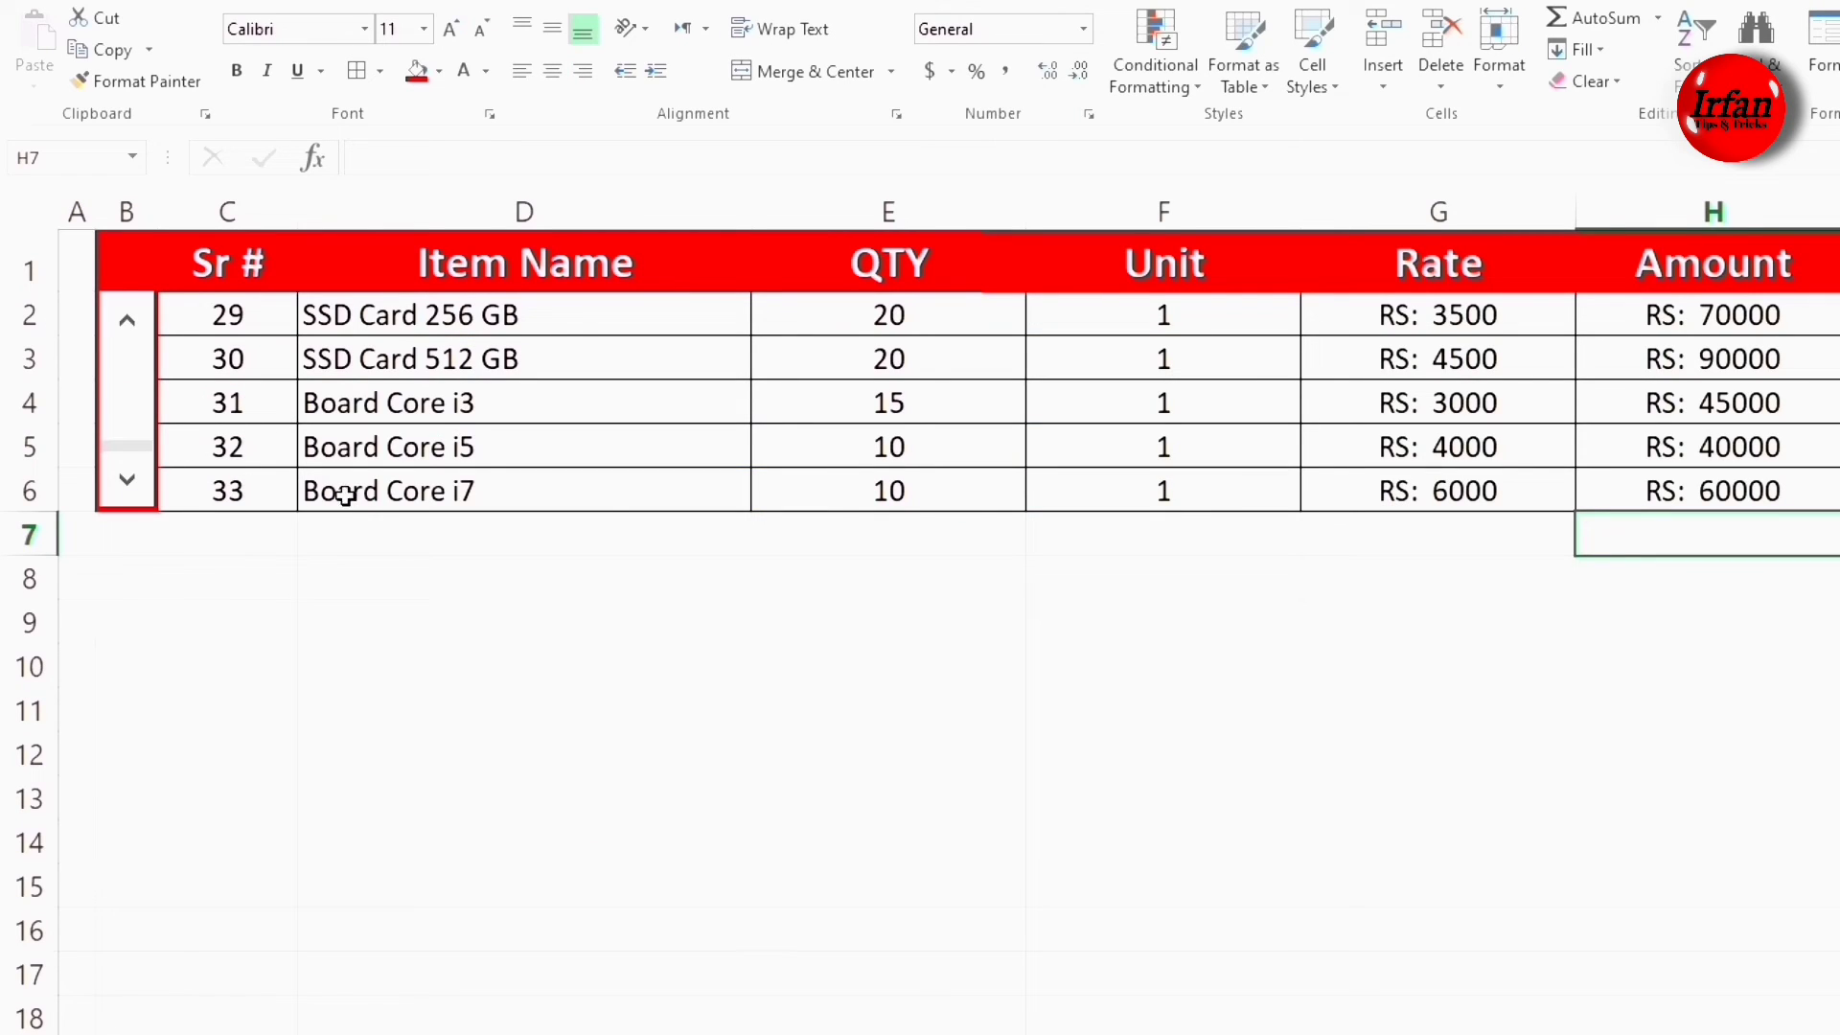
- Move the scroll bar back up so the table starts at the first item
left_click(125, 330)
left_click(126, 335)
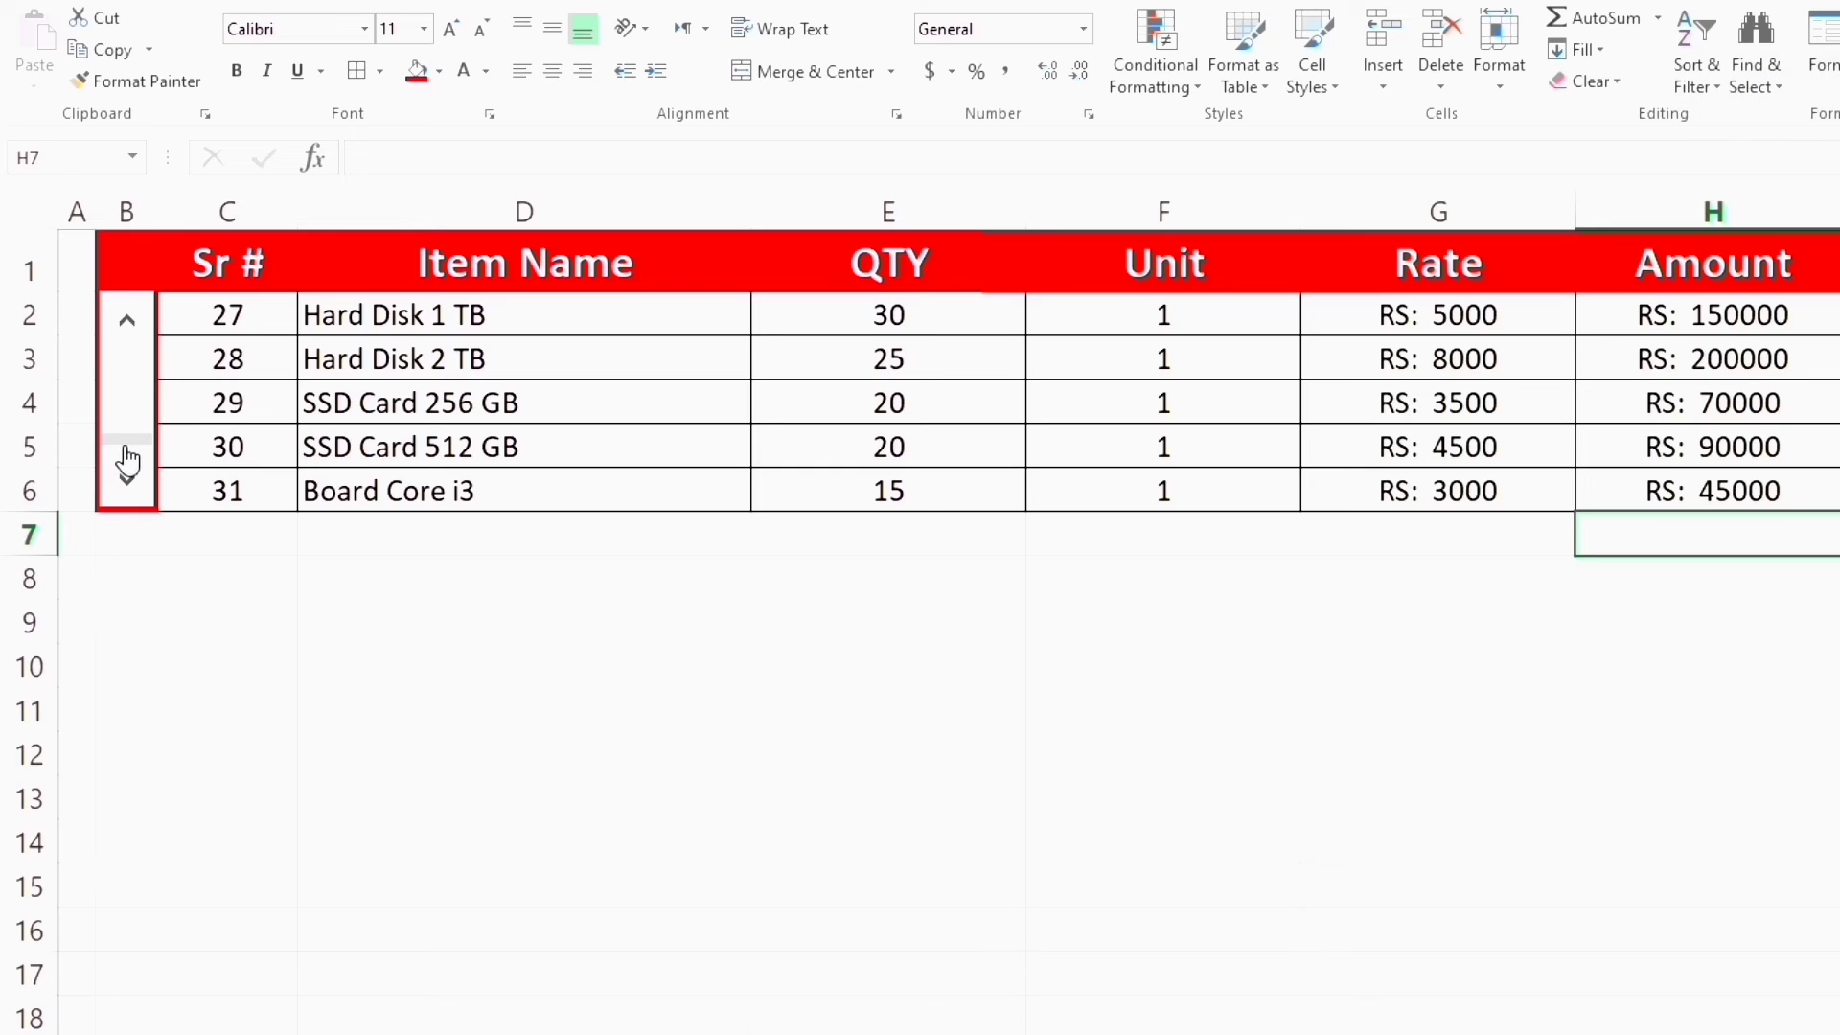
left_click_drag(122, 451, 125, 350)
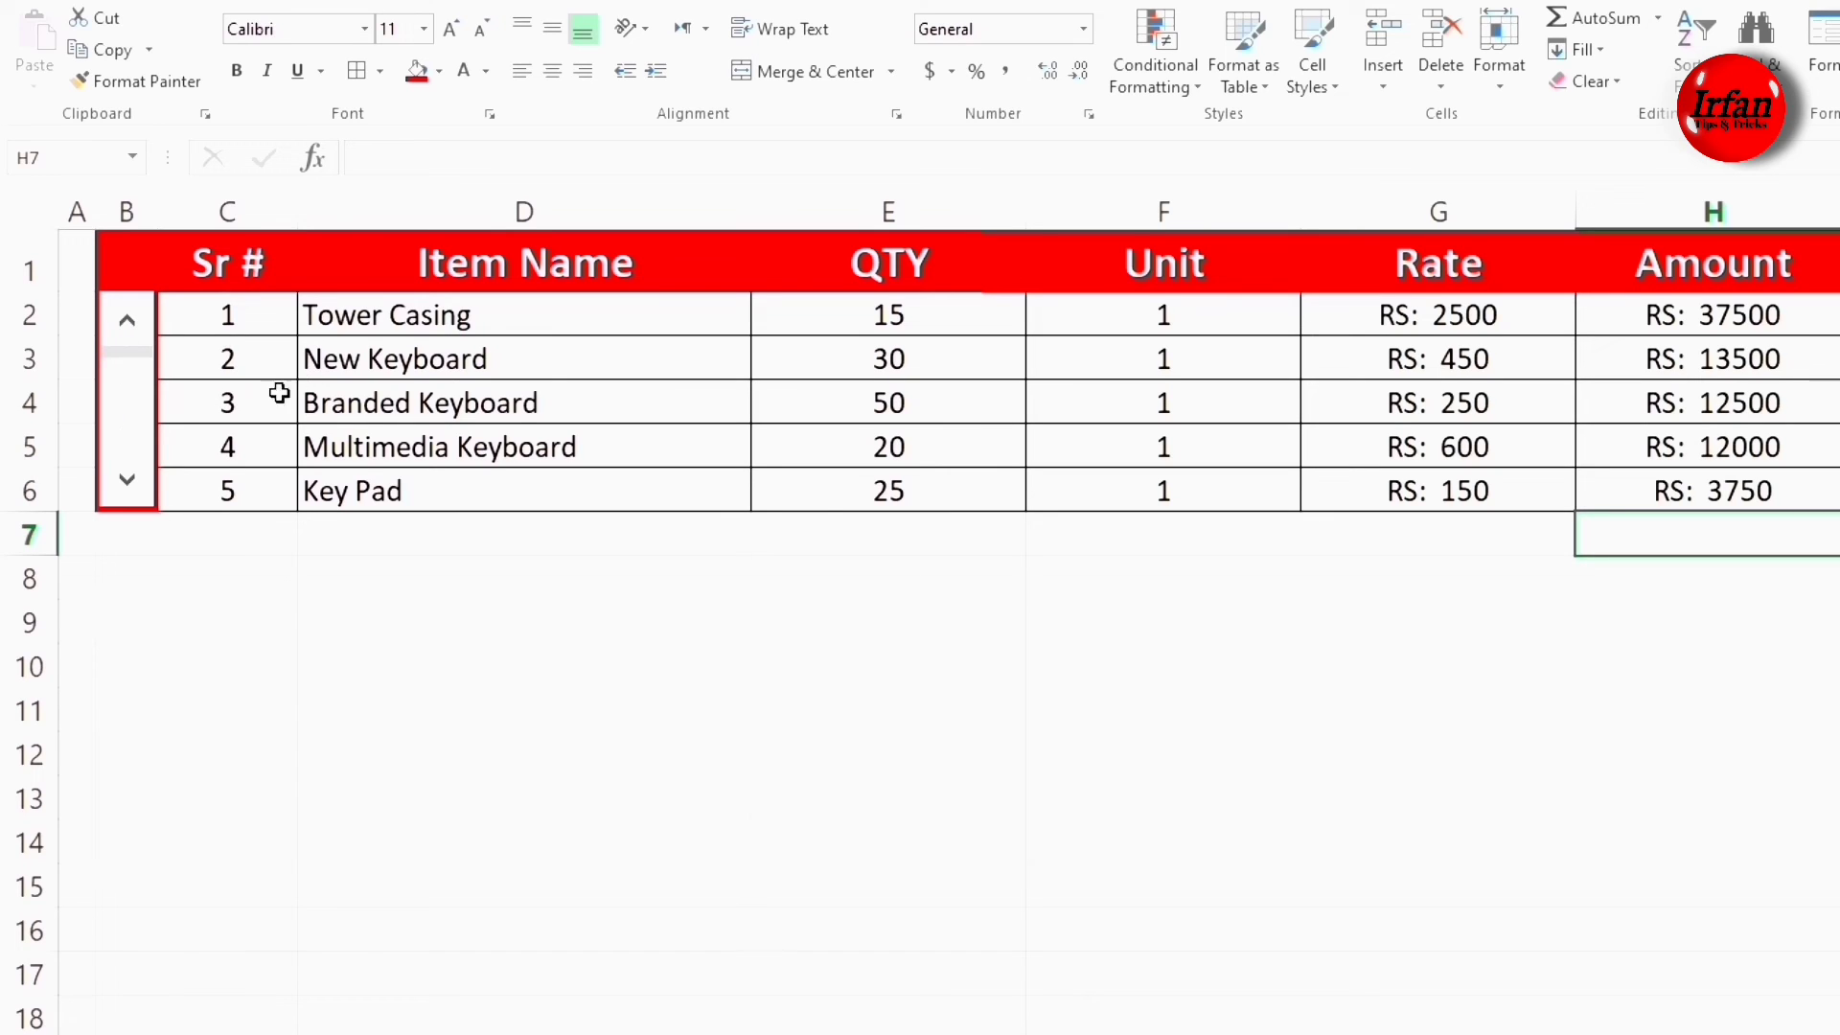
left_click(480, 541)
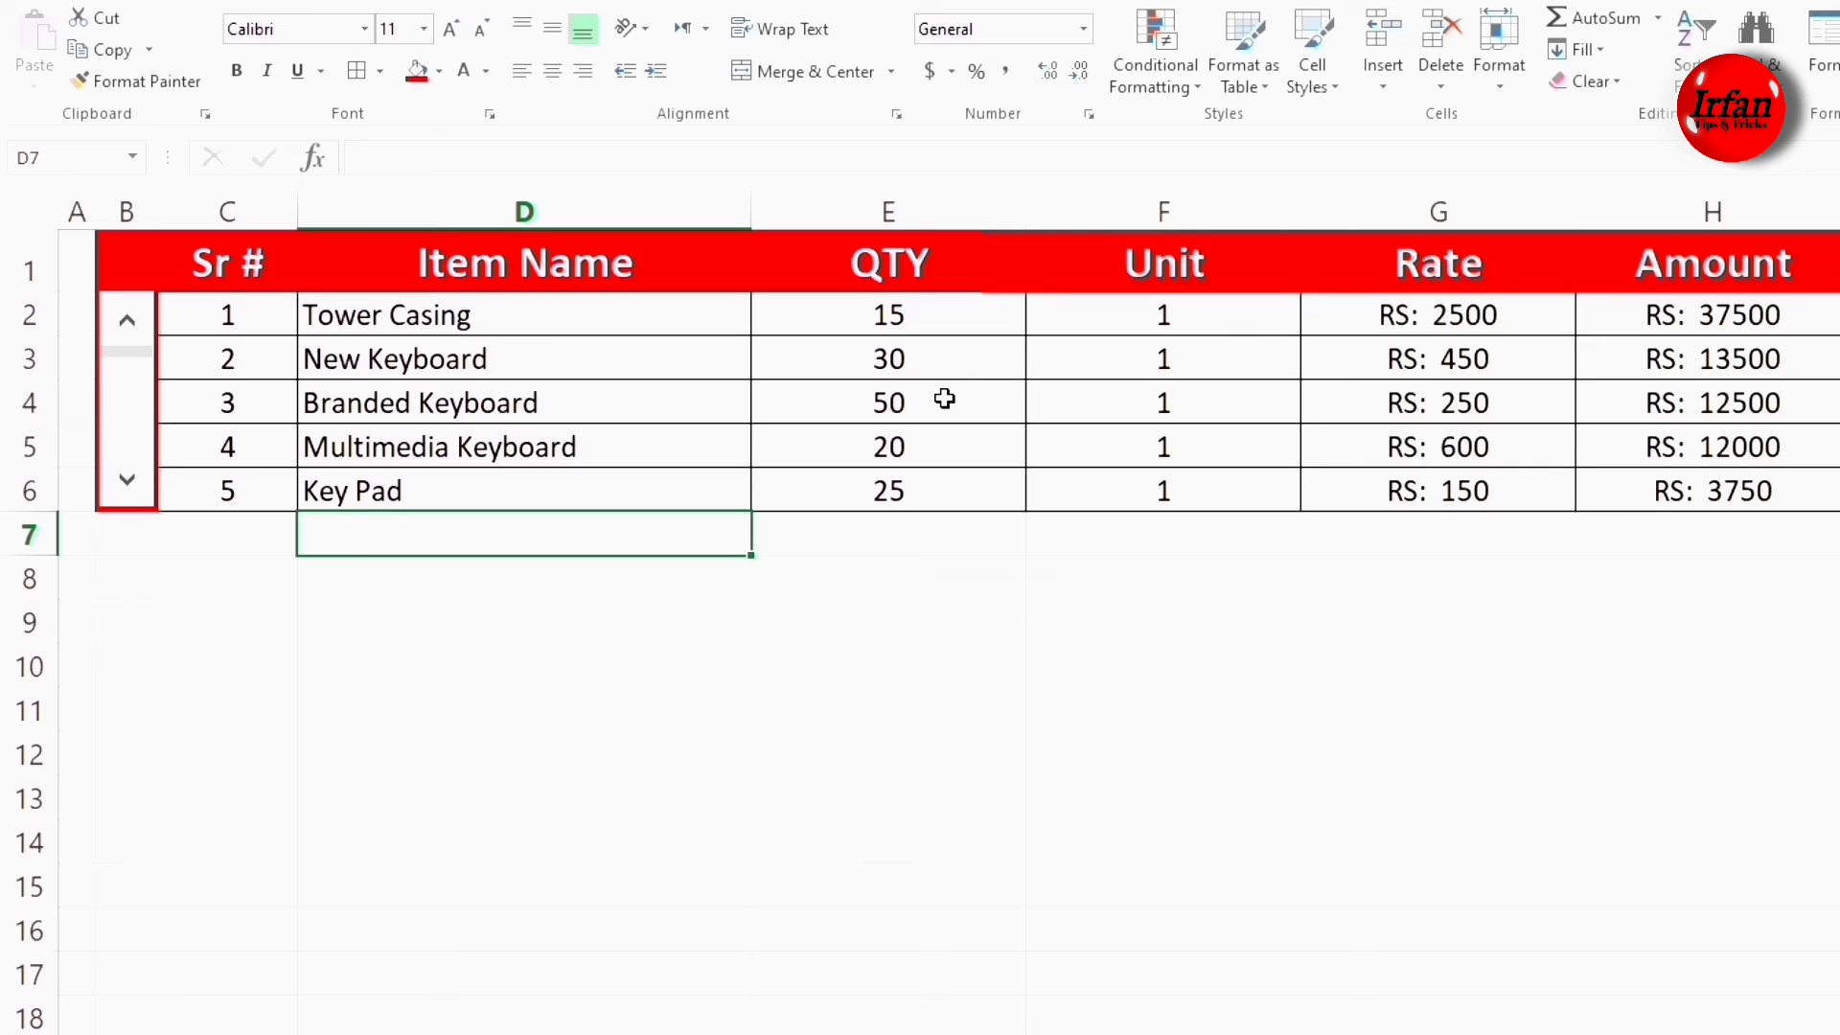
- Delete the Unit column F from the table
left_click(1178, 206)
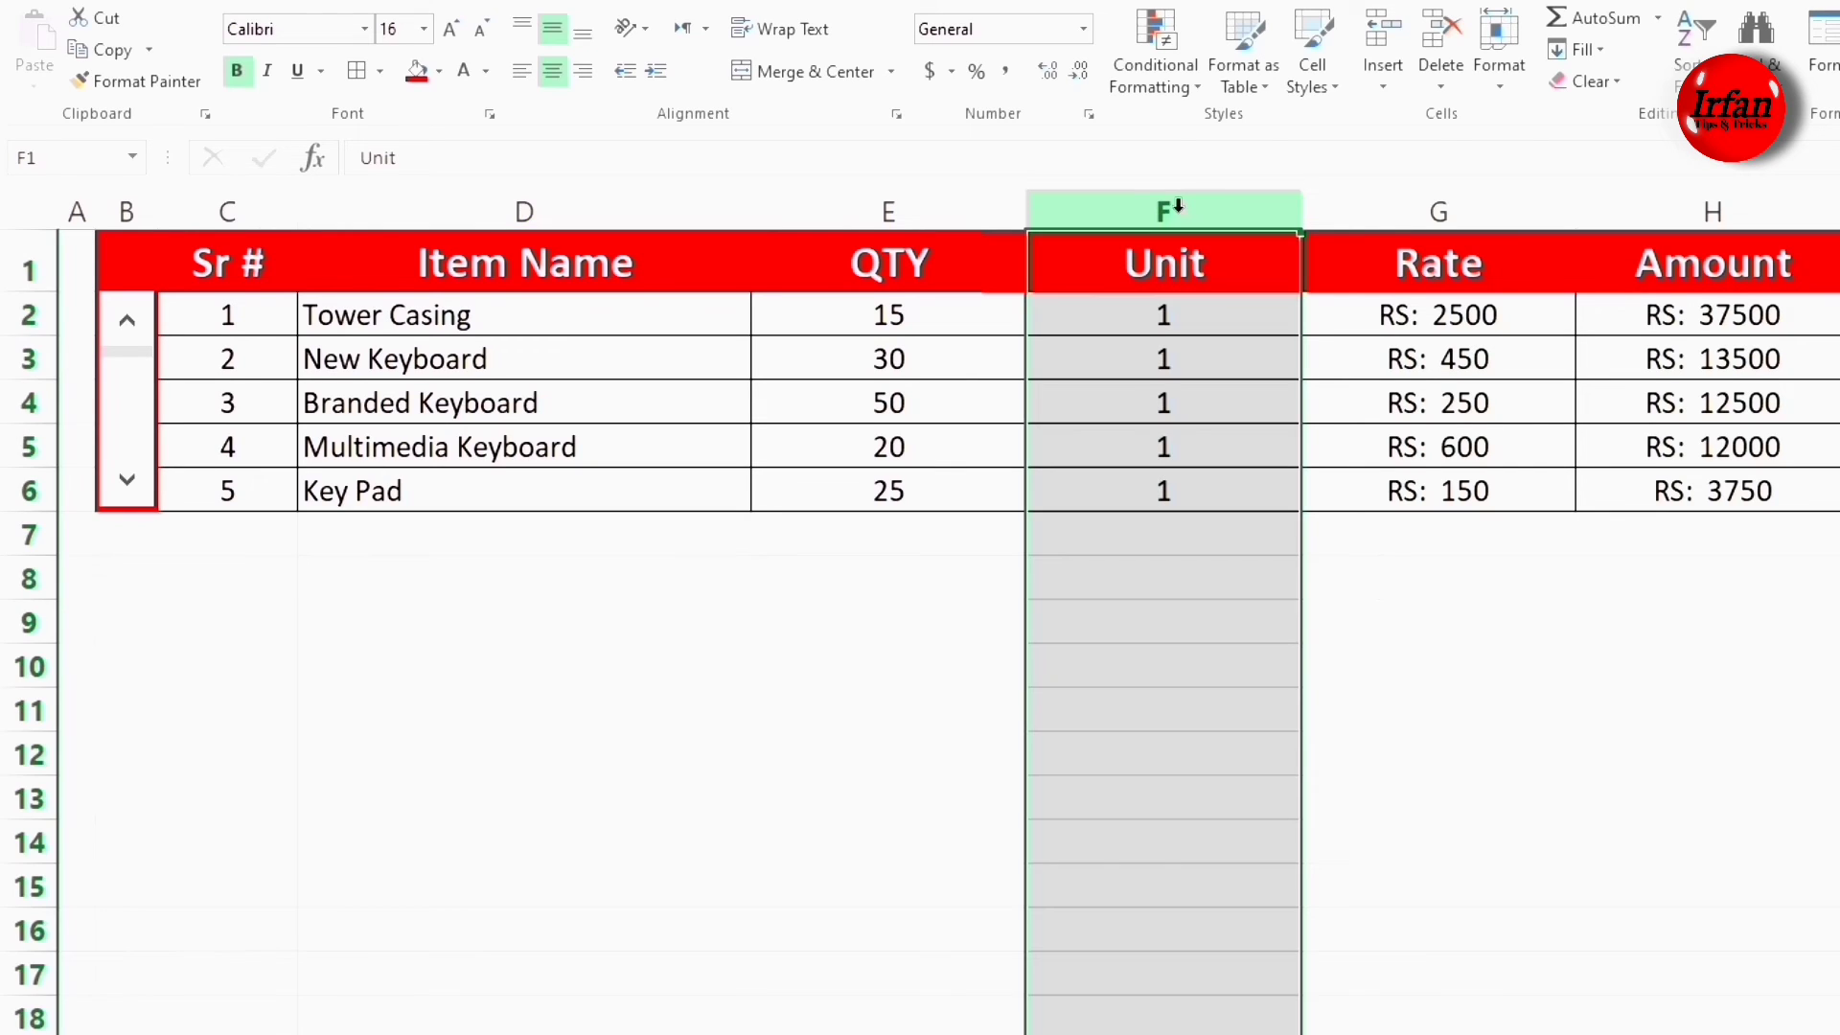
right_click(1180, 211)
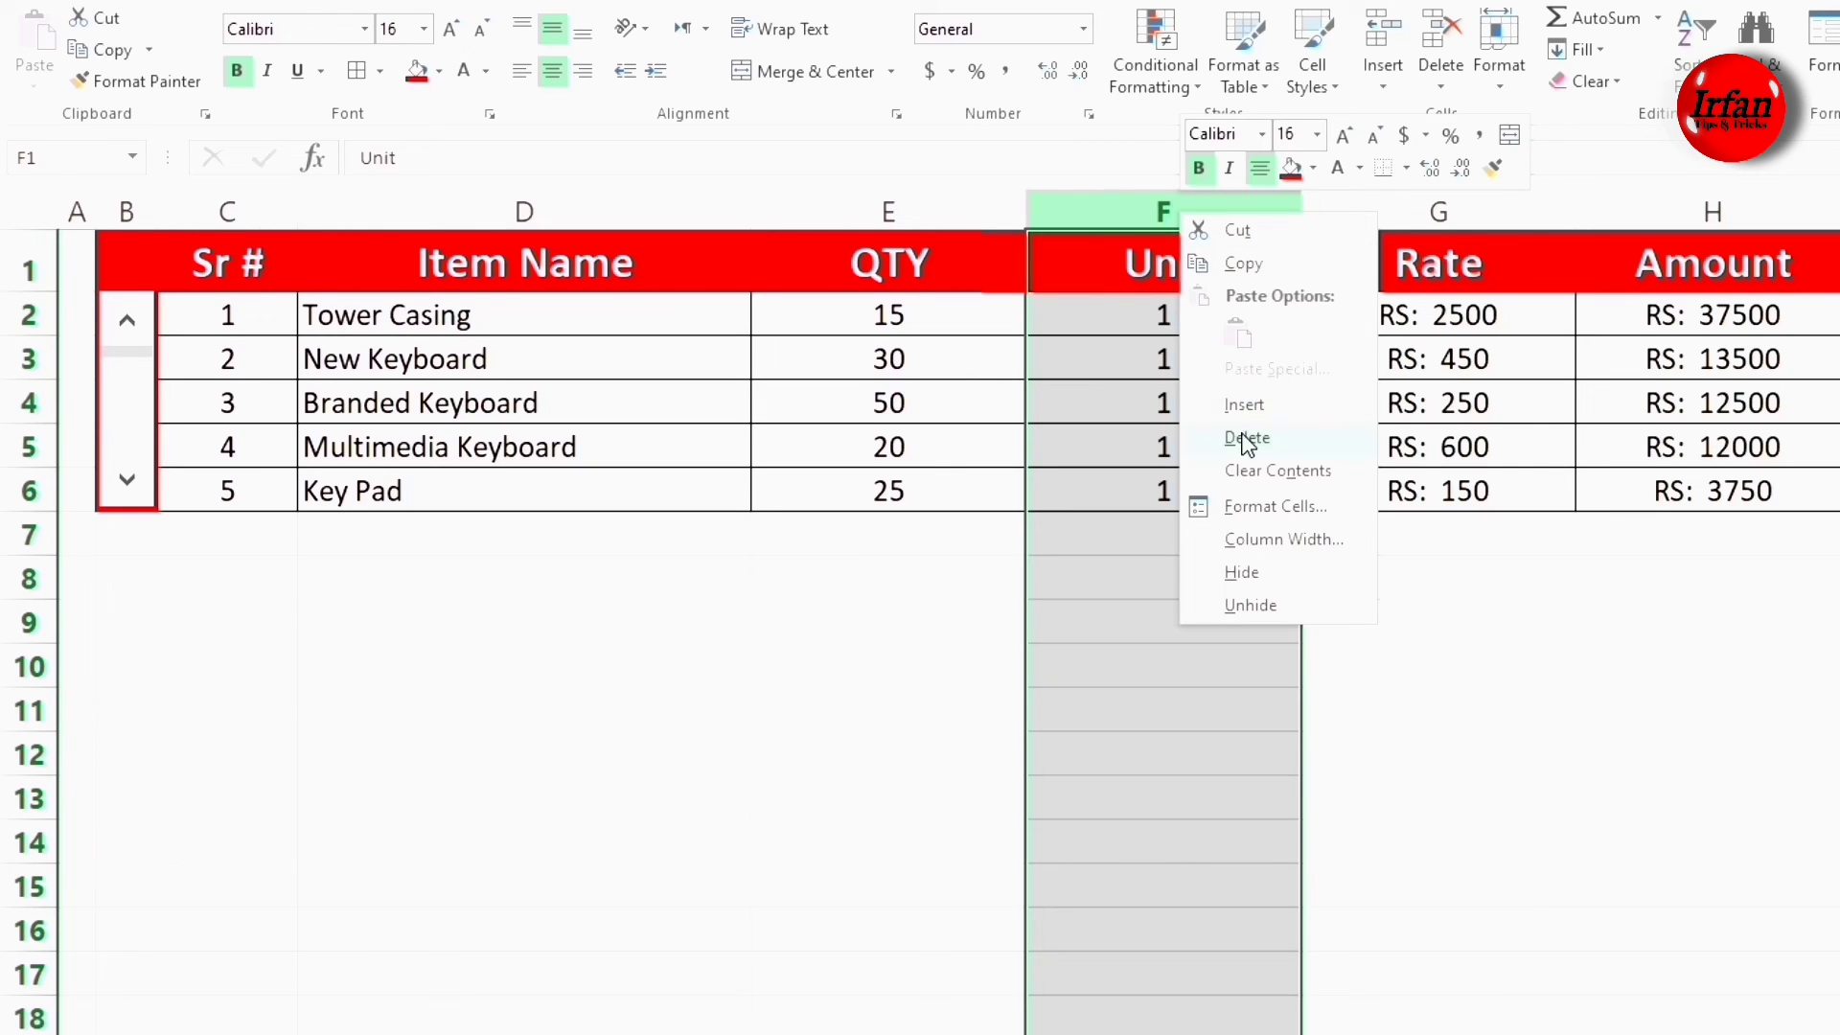
key("Escape")
key("ctrl+minus")
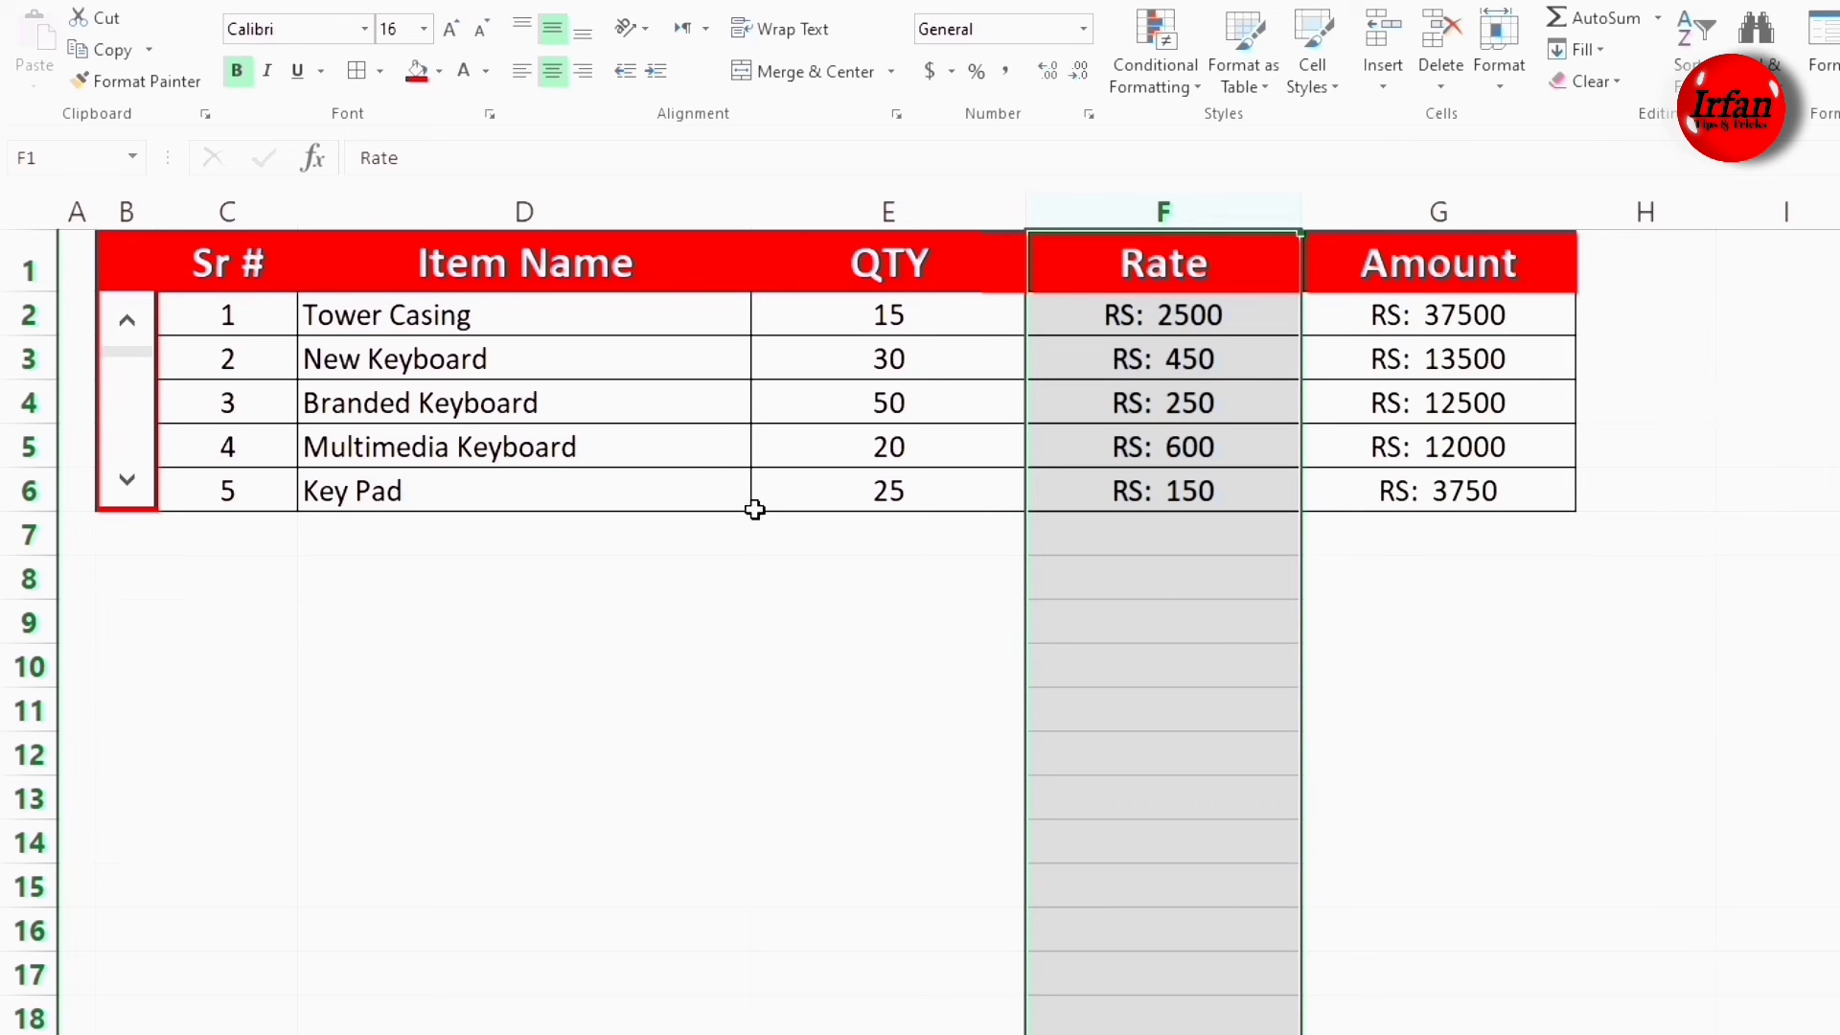
- Test the scroll bar by advancing the table until it starts at item 5, Key Pad
left_click(300, 447)
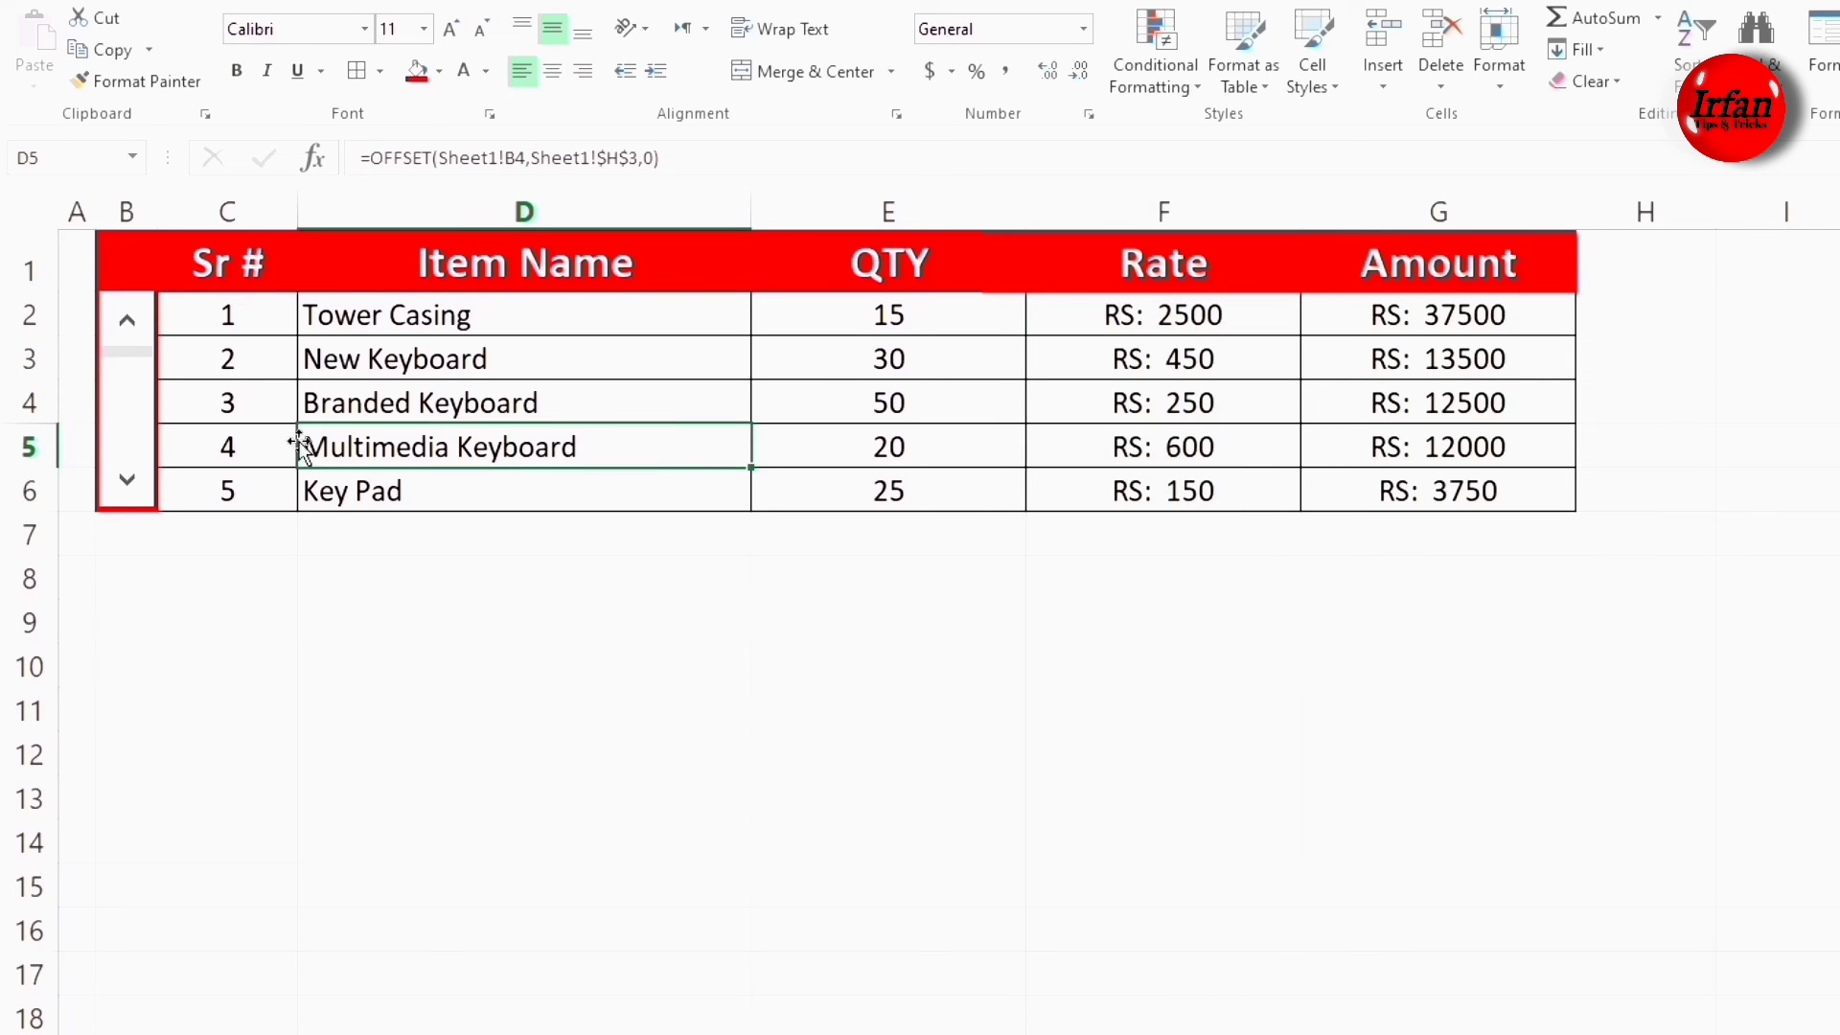
left_click(126, 482)
left_click(127, 482)
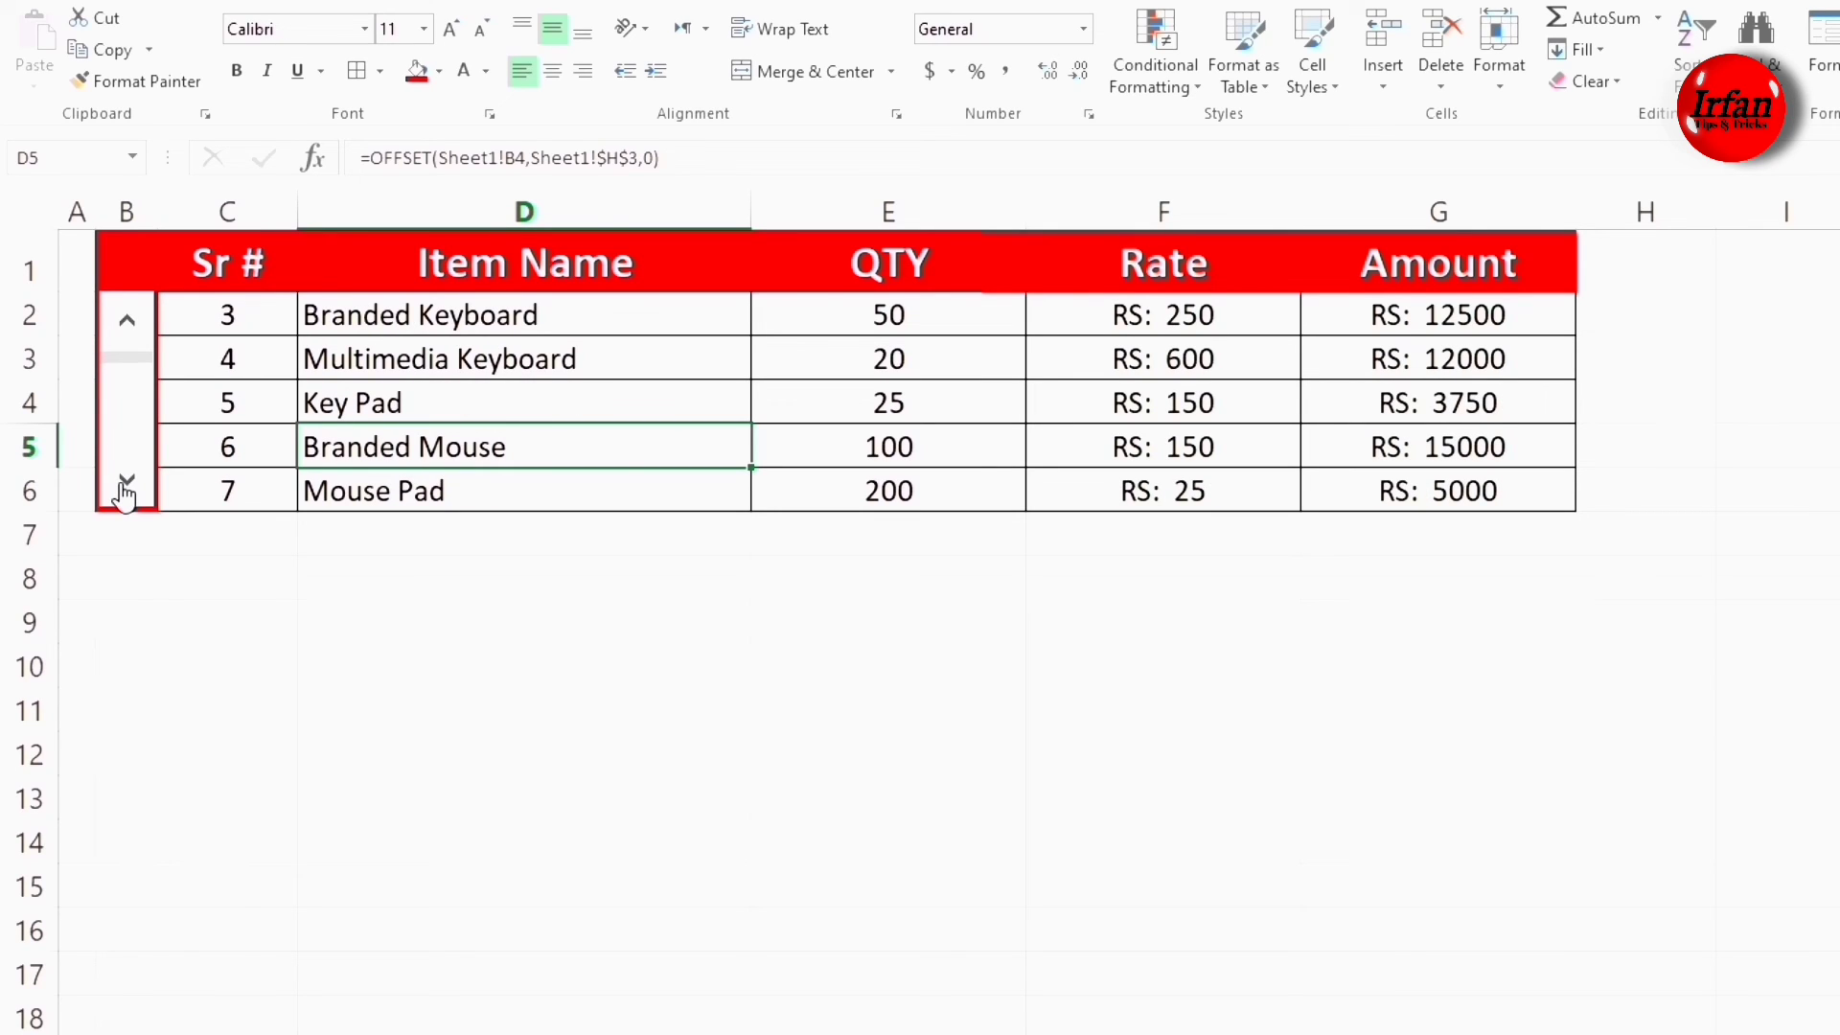
left_click(126, 482)
left_click(127, 482)
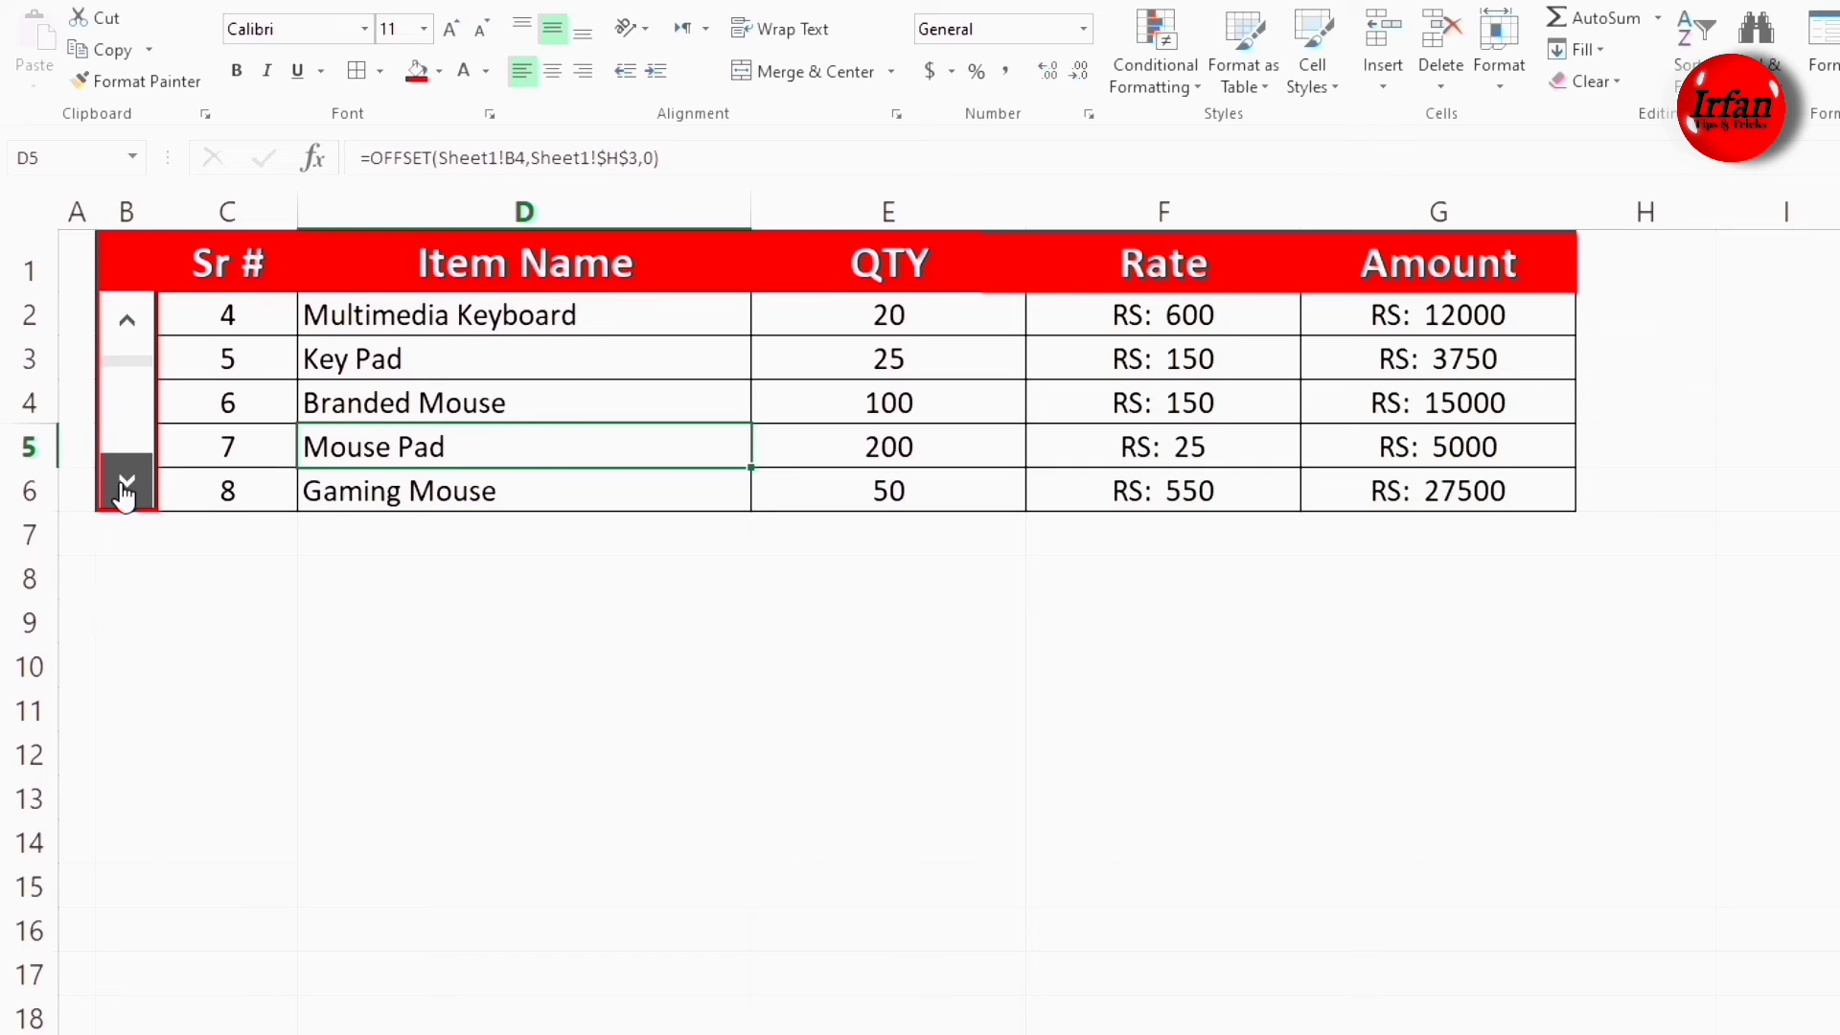
left_click(126, 482)
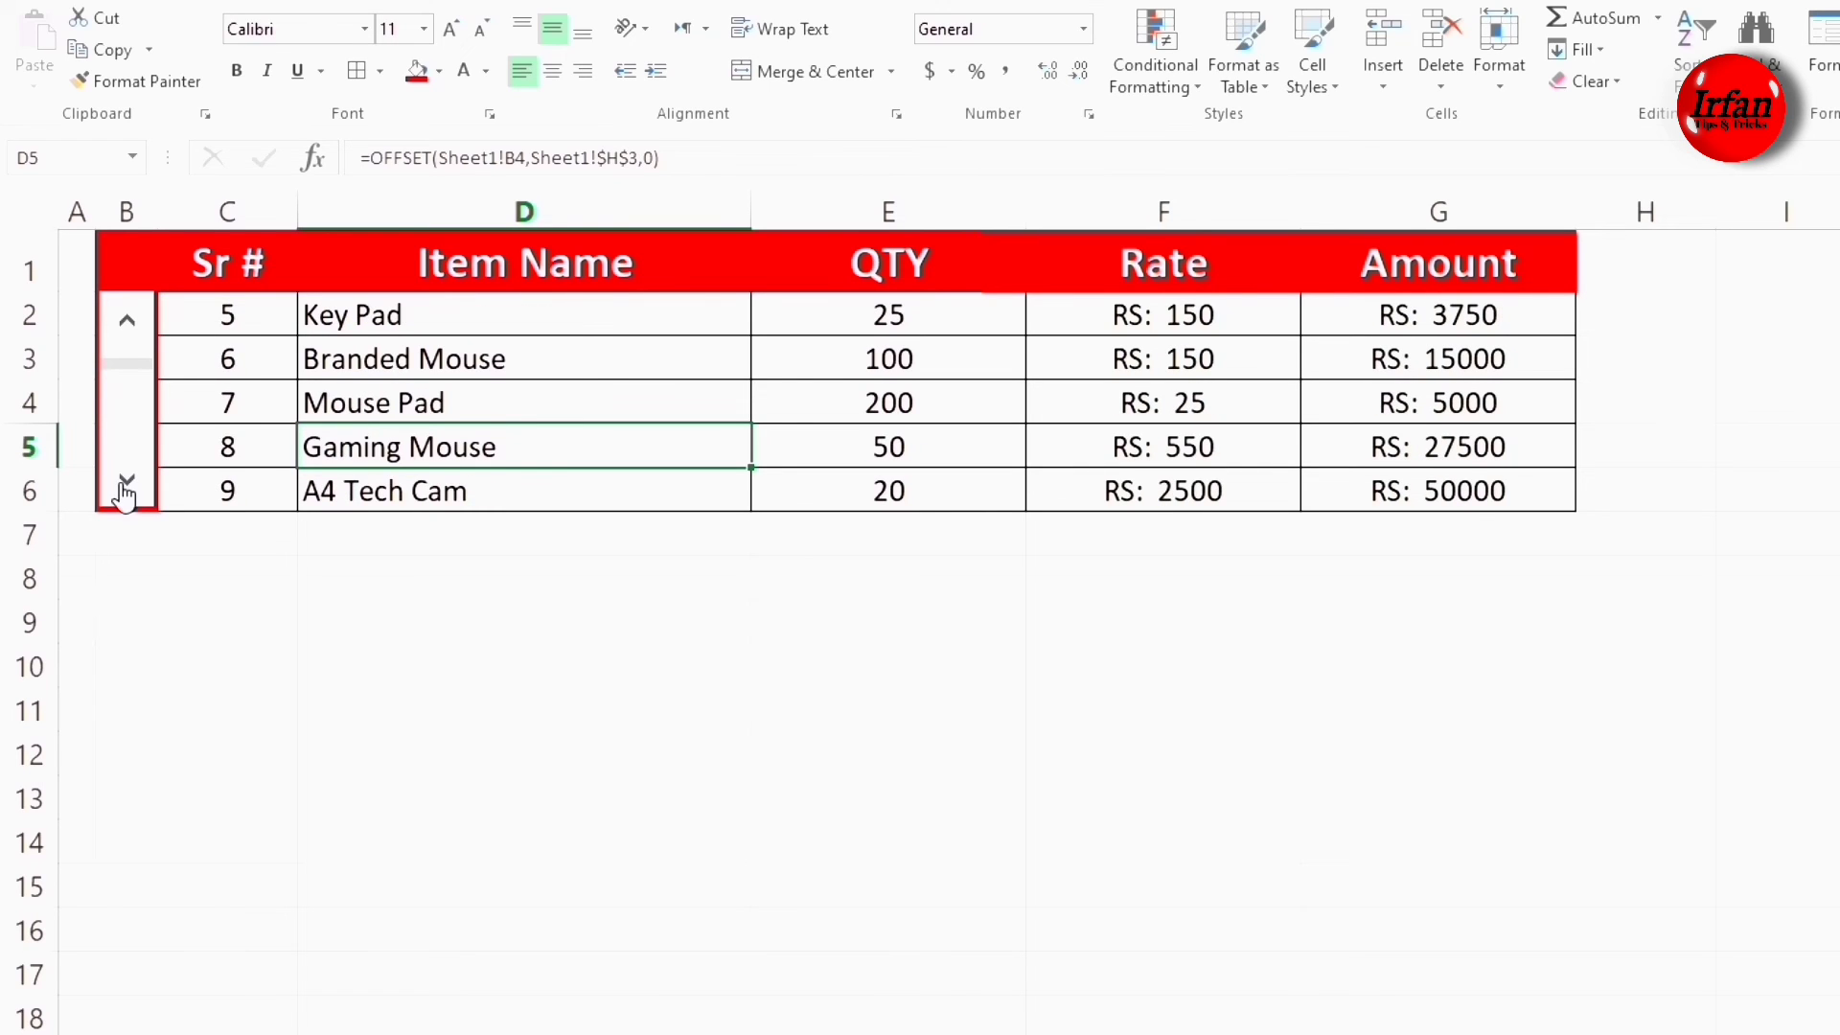
- Fill the cells around the table, B7:G7, H1:H7 and A1:A7, with the header's red to form a frame
left_click_drag(125, 534, 1480, 514)
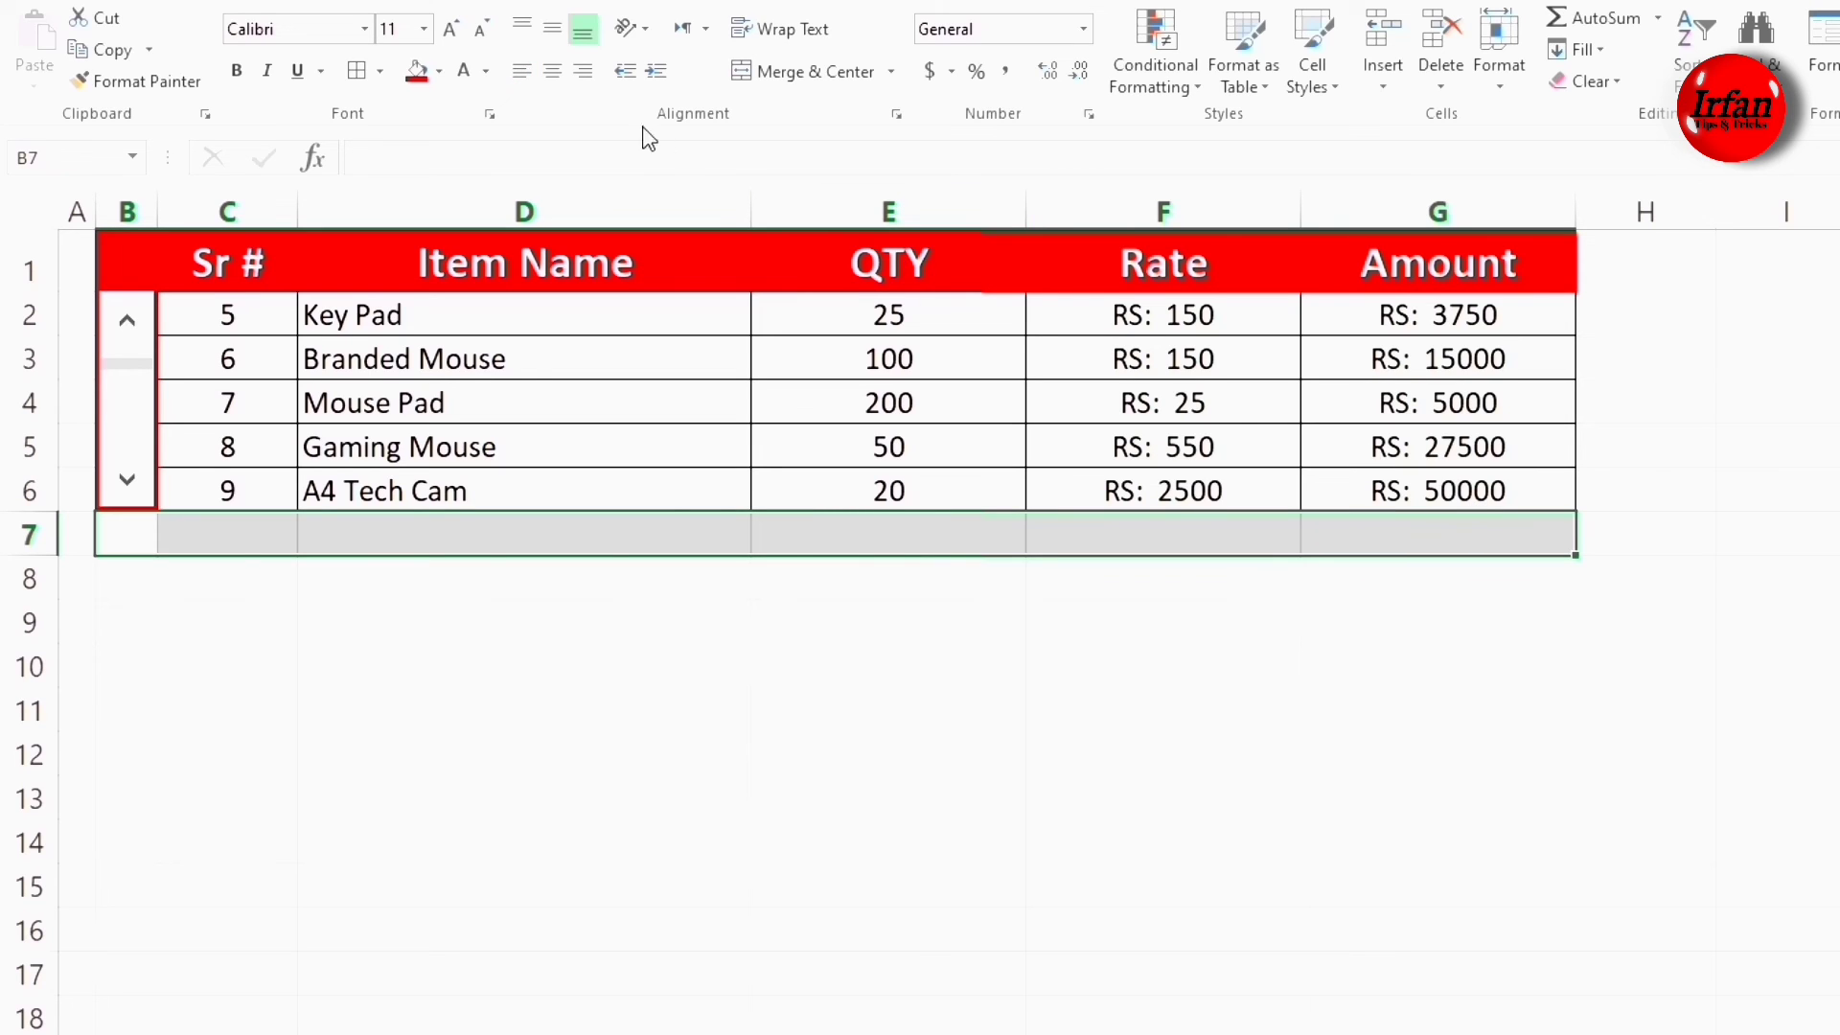
left_click(418, 73)
left_click_drag(1614, 266, 1626, 537)
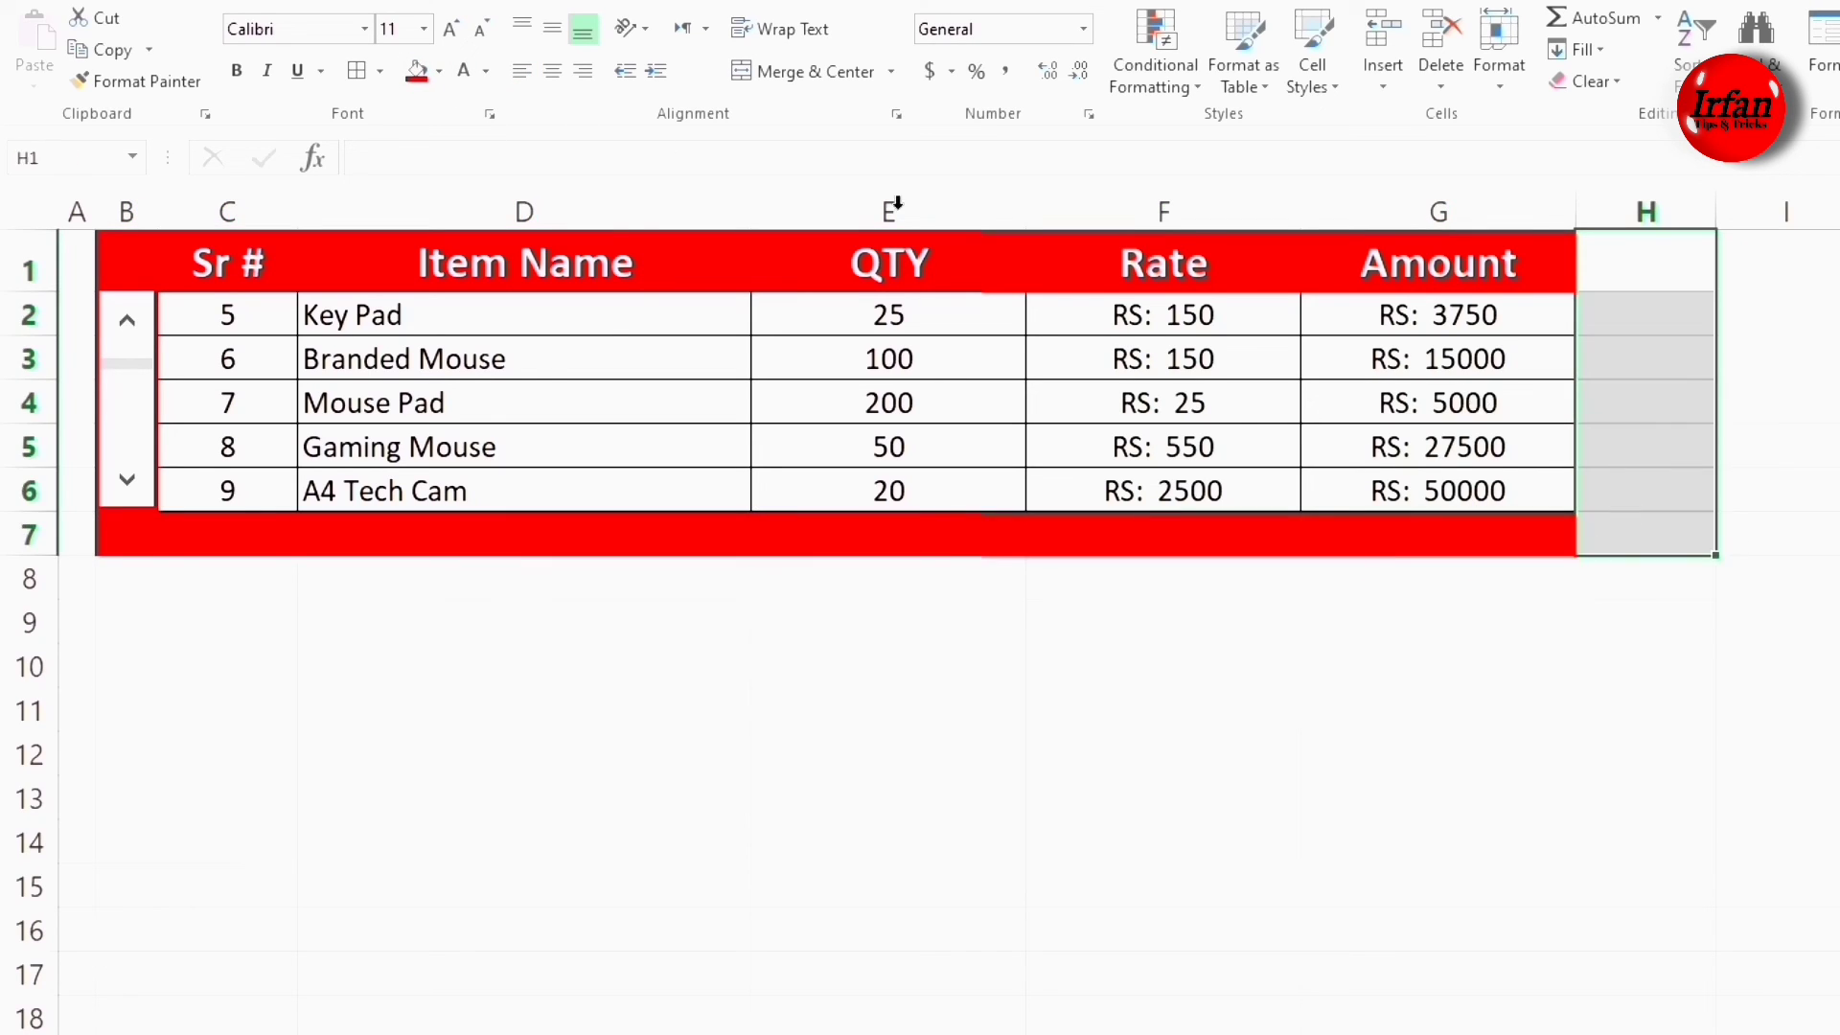
left_click(417, 73)
left_click_drag(69, 248, 75, 533)
left_click(418, 75)
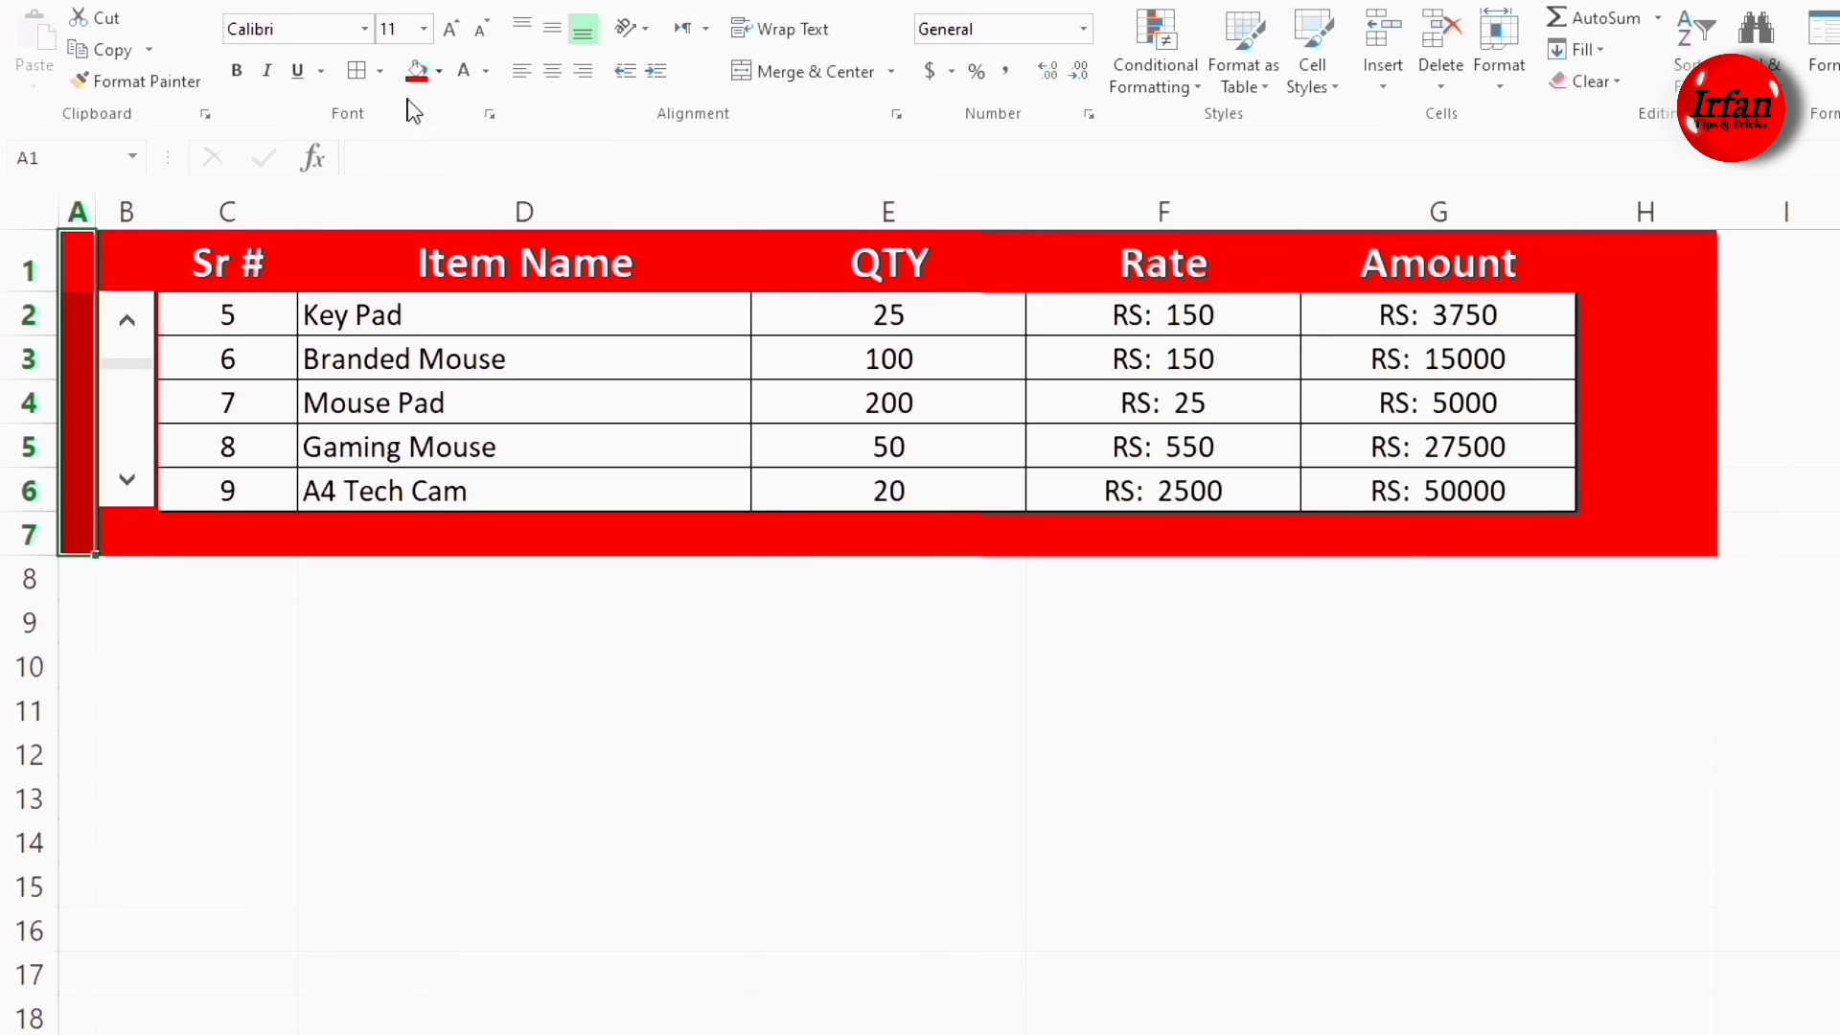
left_click(230, 709)
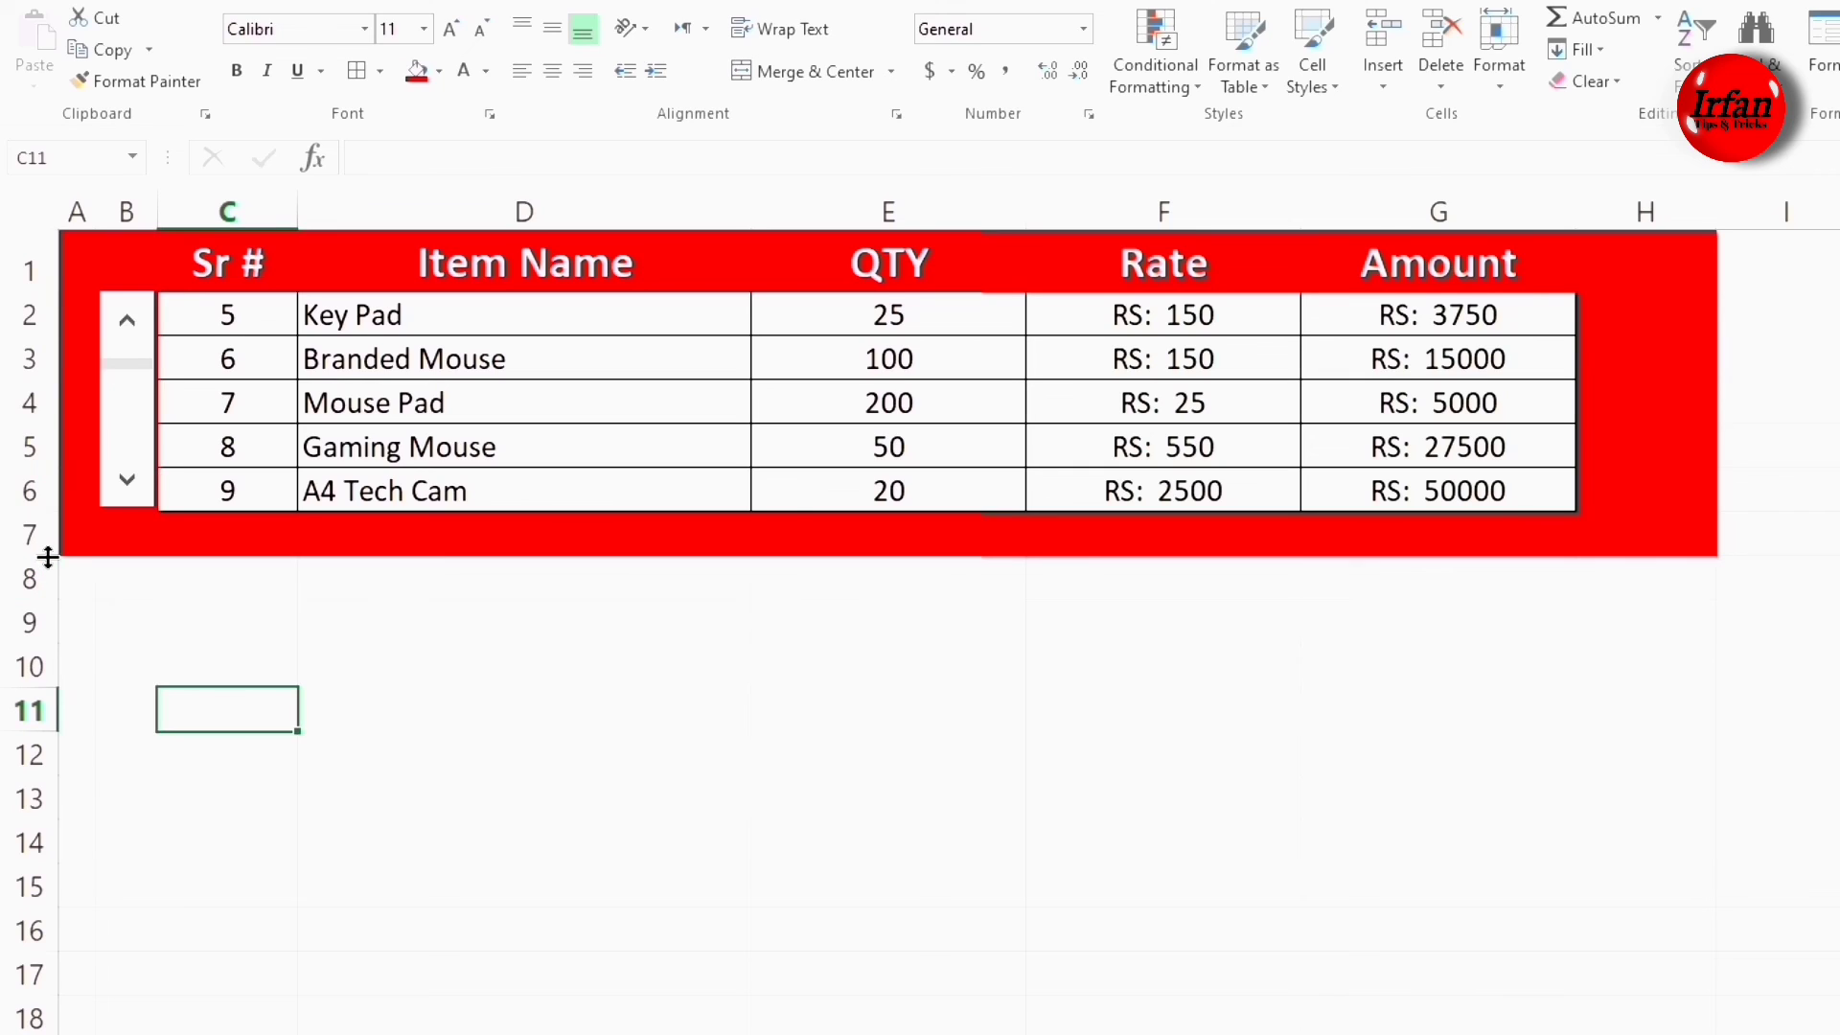
key("Right")
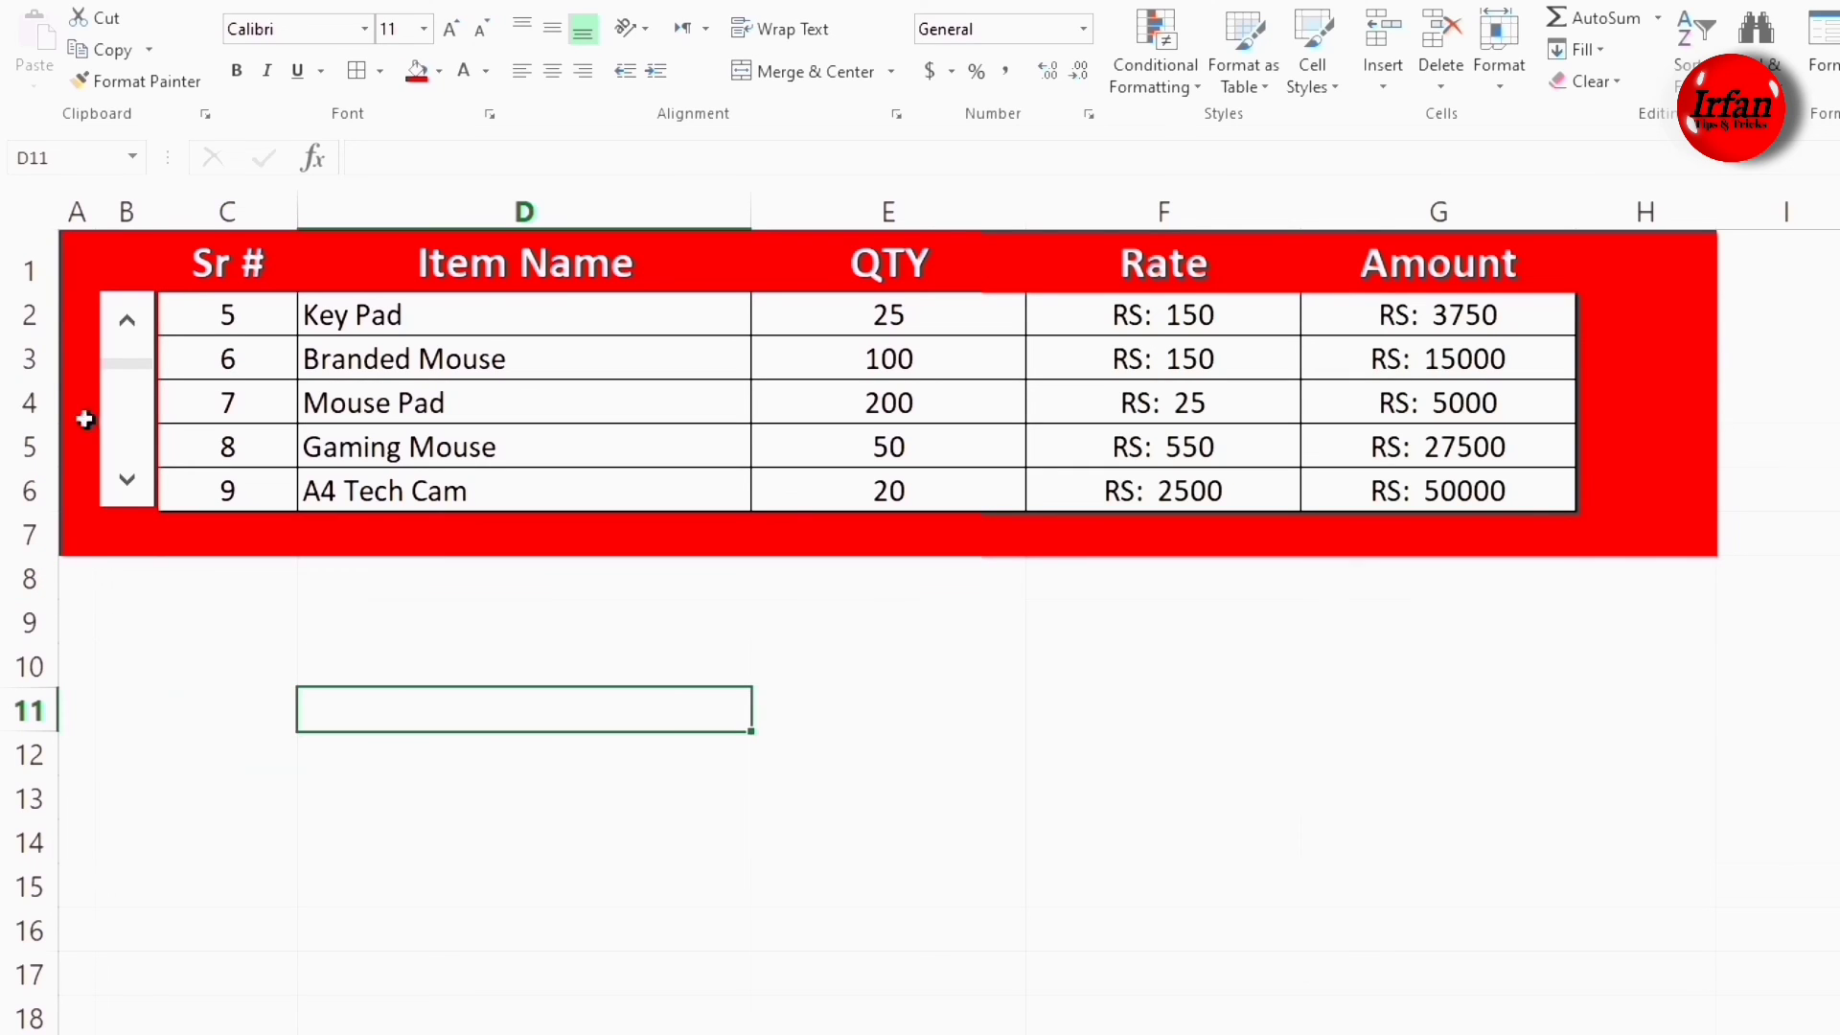
- Narrow columns A and H together and reduce the height of row 7 to make a thin red border
left_click(78, 212)
left_click(1645, 211, "ctrl")
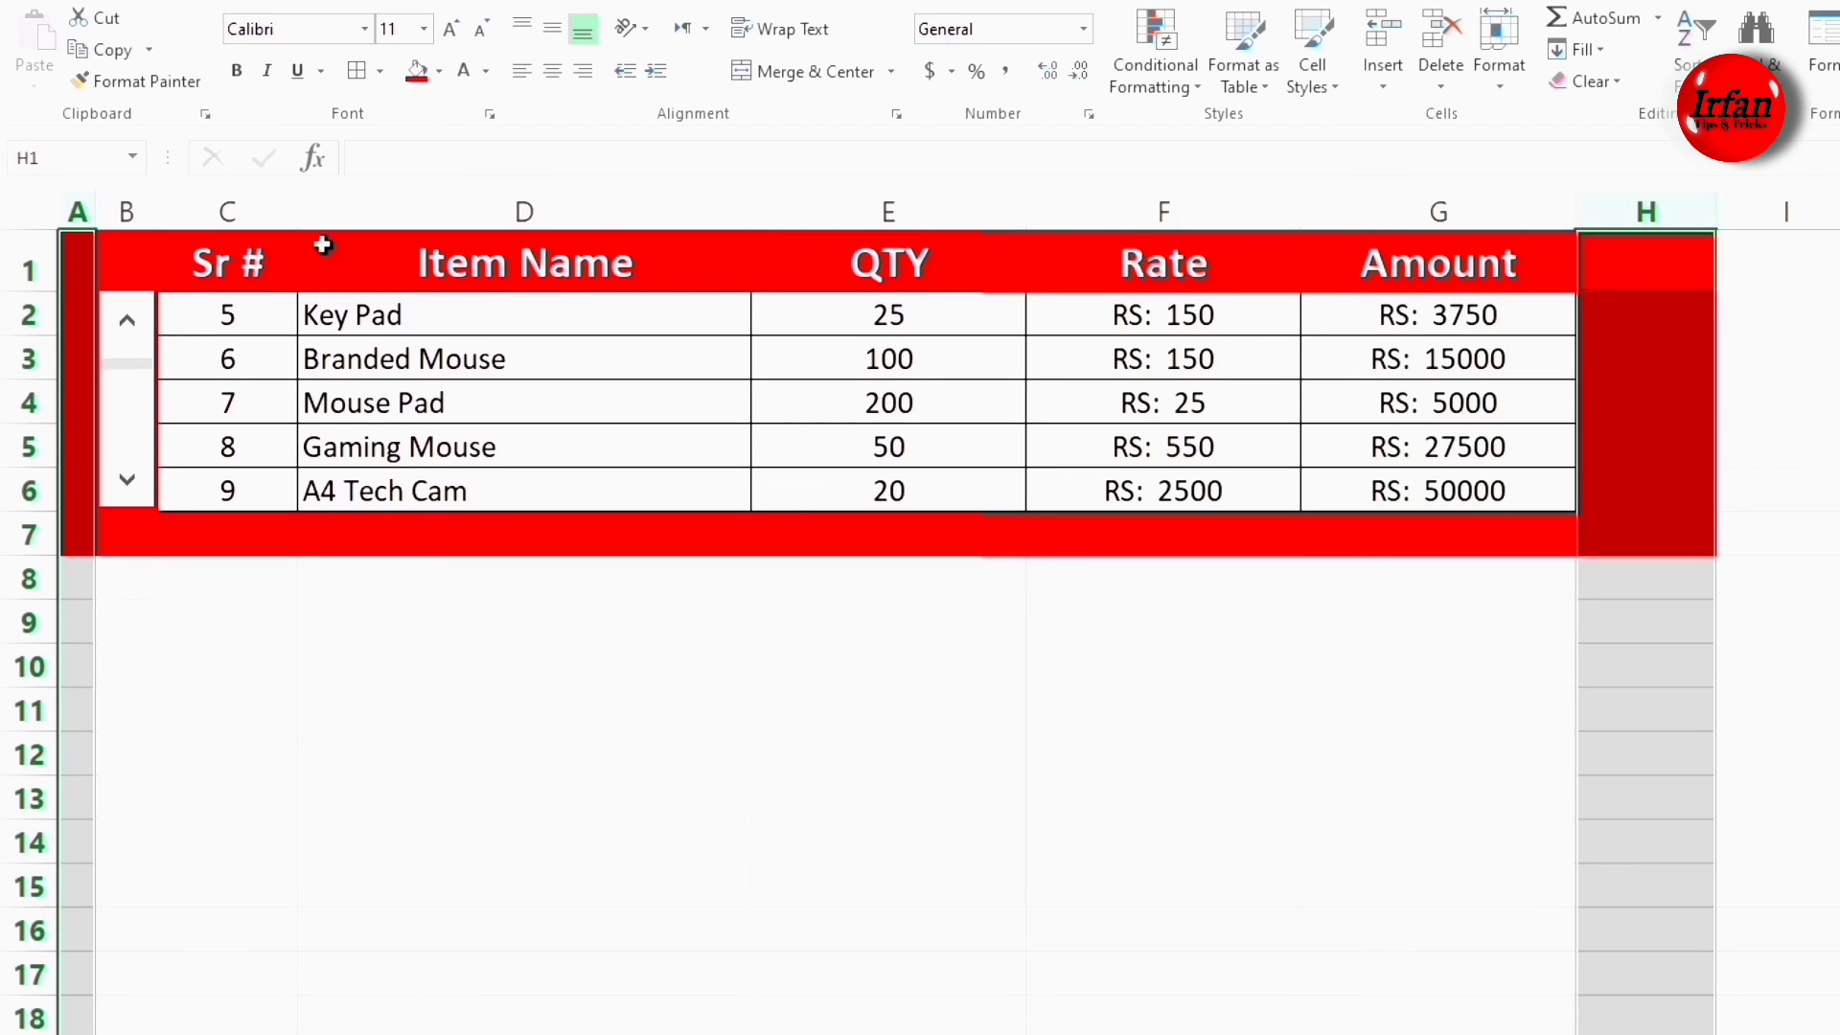
left_click_drag(94, 204, 74, 204)
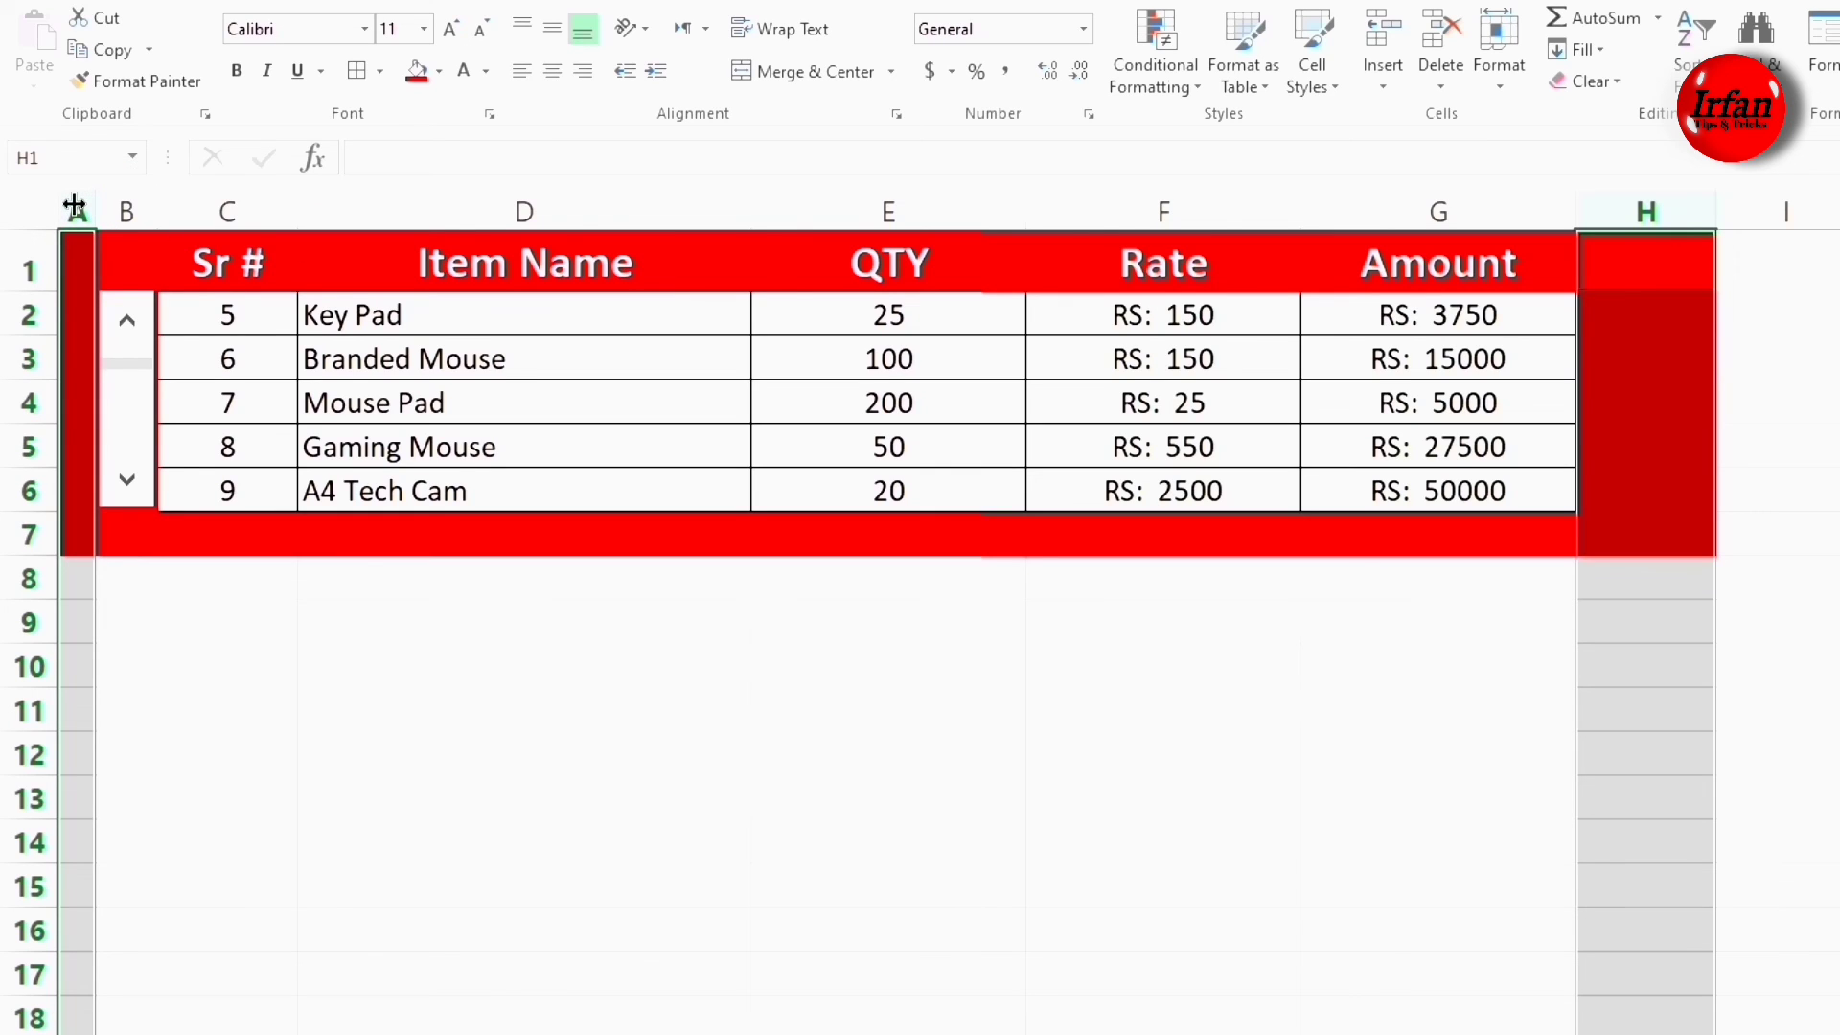
left_click(227, 623)
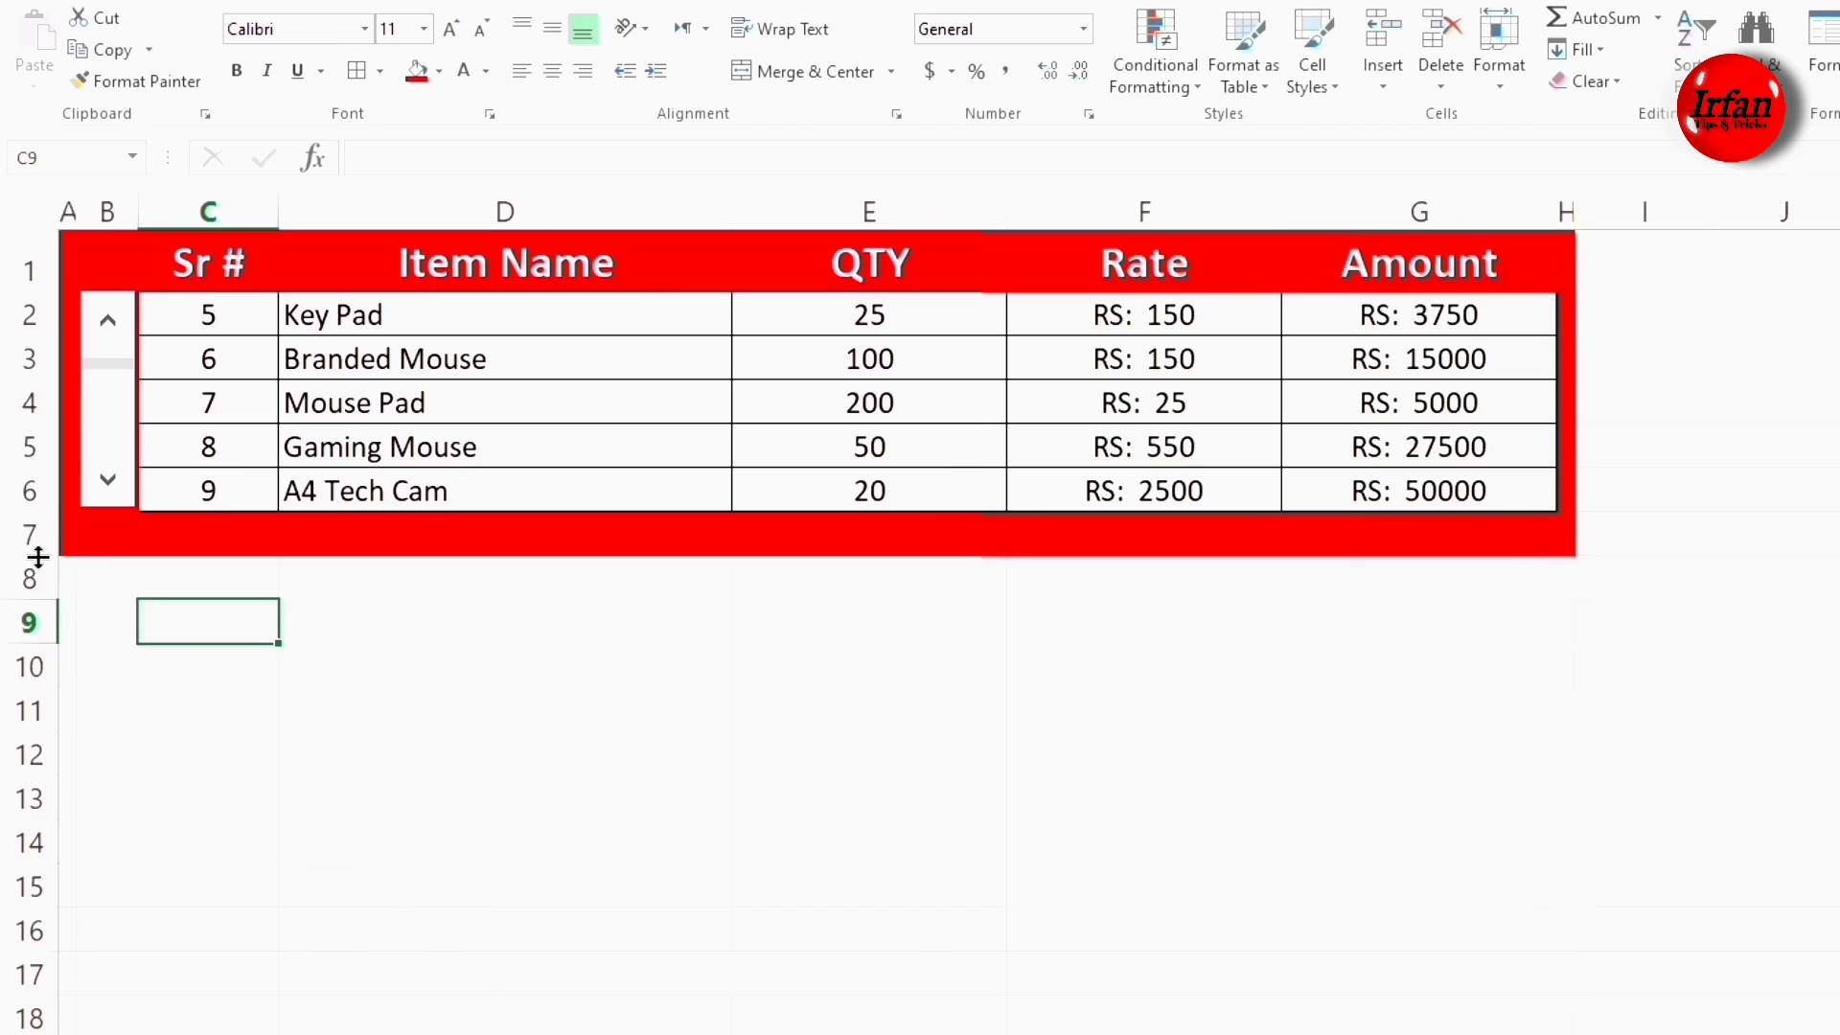
mouse_move(37, 557)
left_mouse_down()
mouse_move(49, 524)
mouse_move(43, 538)
left_mouse_up()
- Shade the alternate table rows C3:G3 and C5:G5 with a light orange fill
left_click_drag(268, 360, 1336, 369)
left_click_drag(207, 451, 1361, 449)
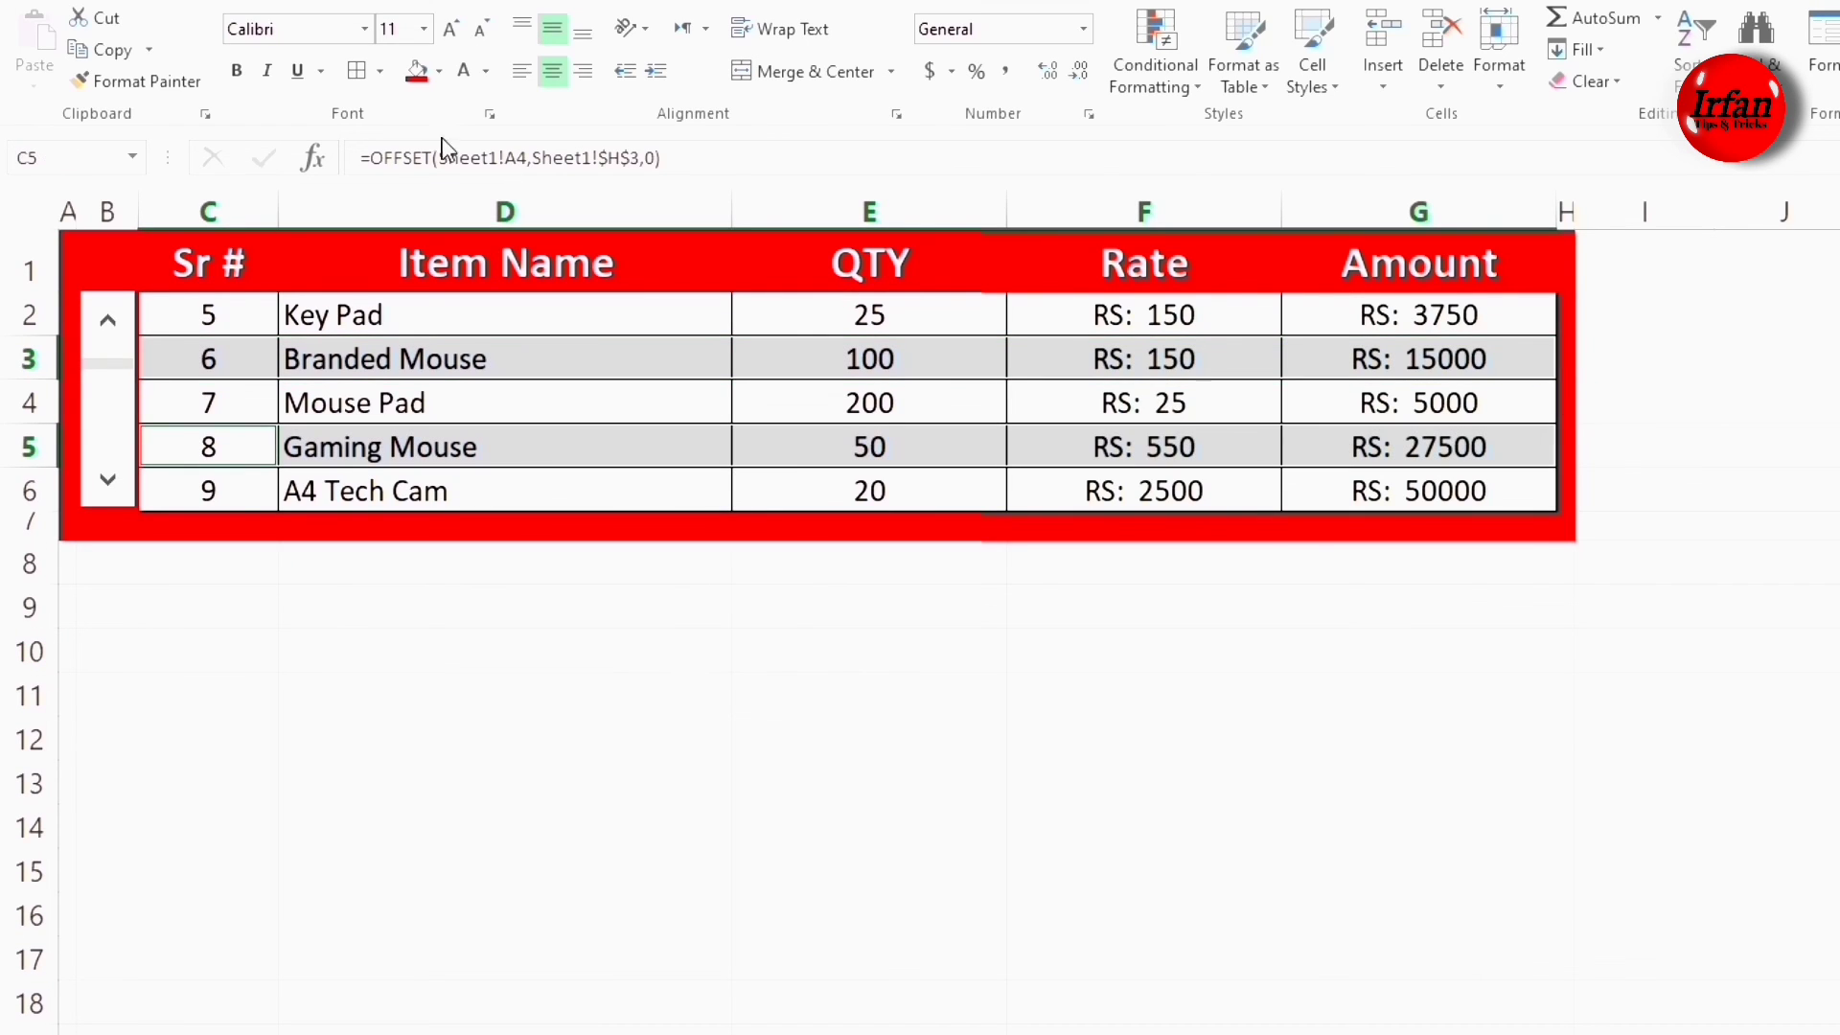
left_click(439, 71)
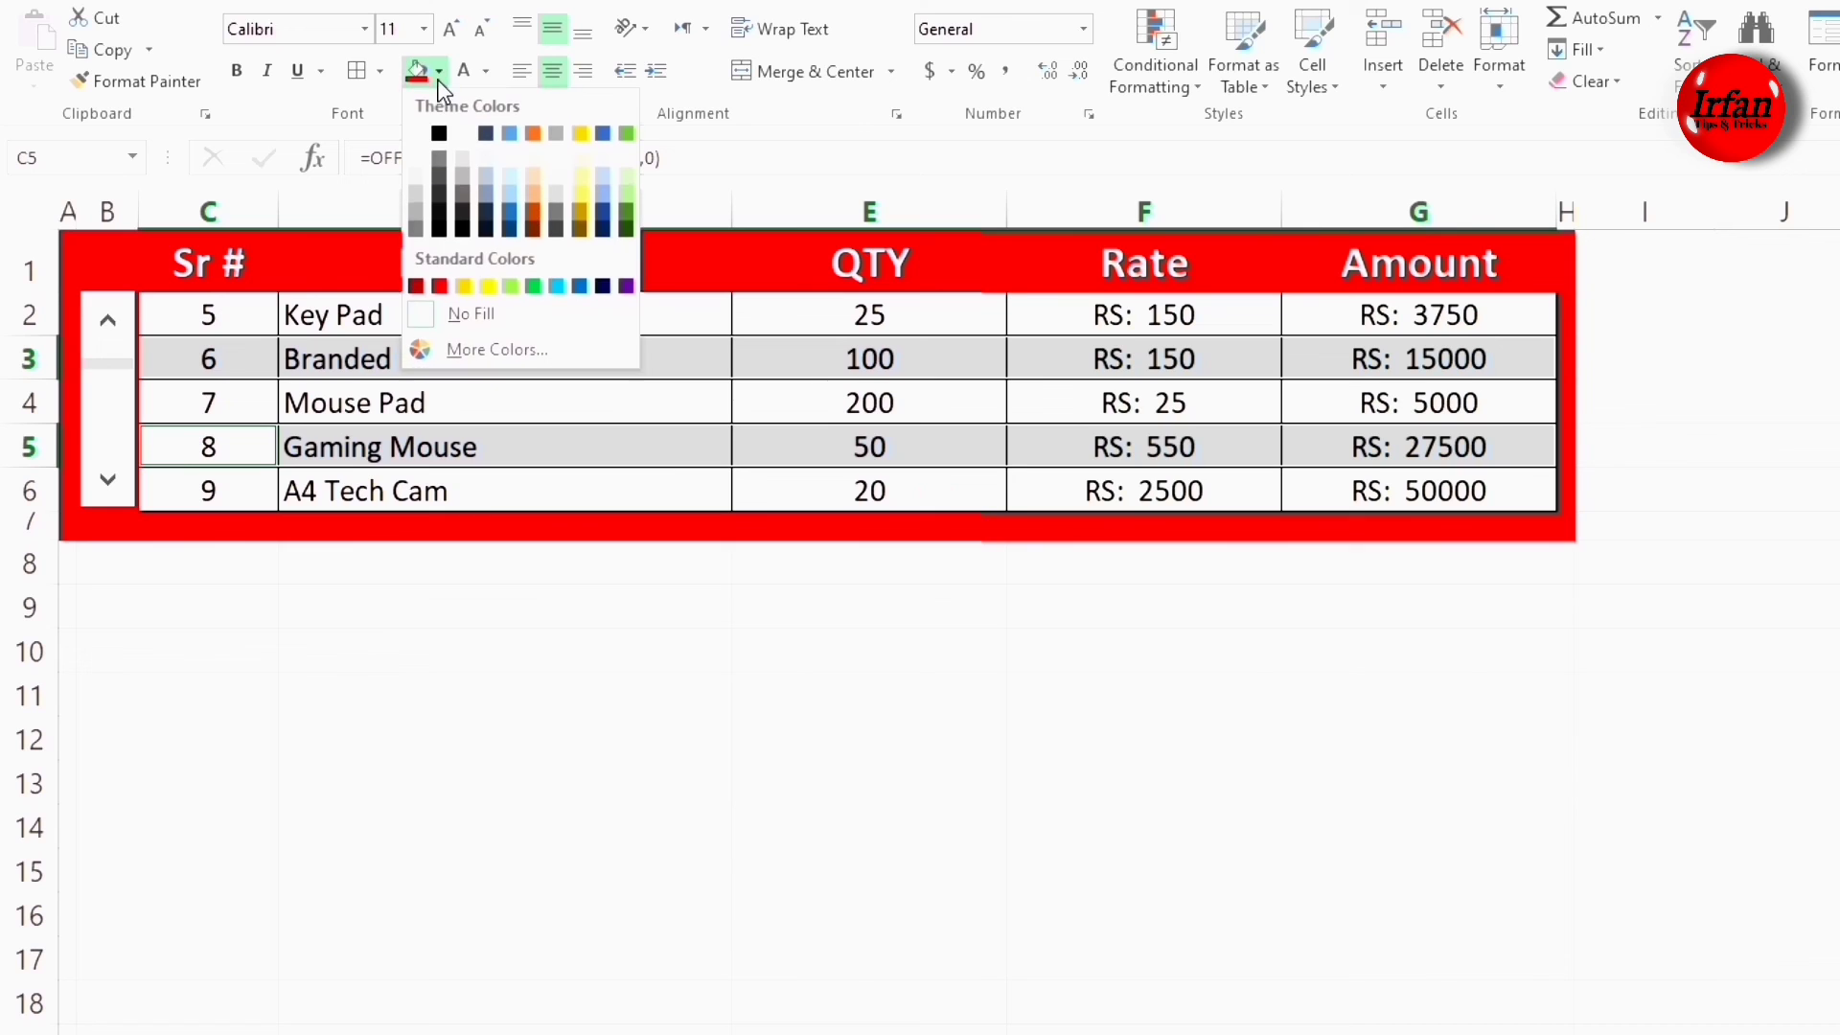
left_click(533, 182)
left_click(357, 637)
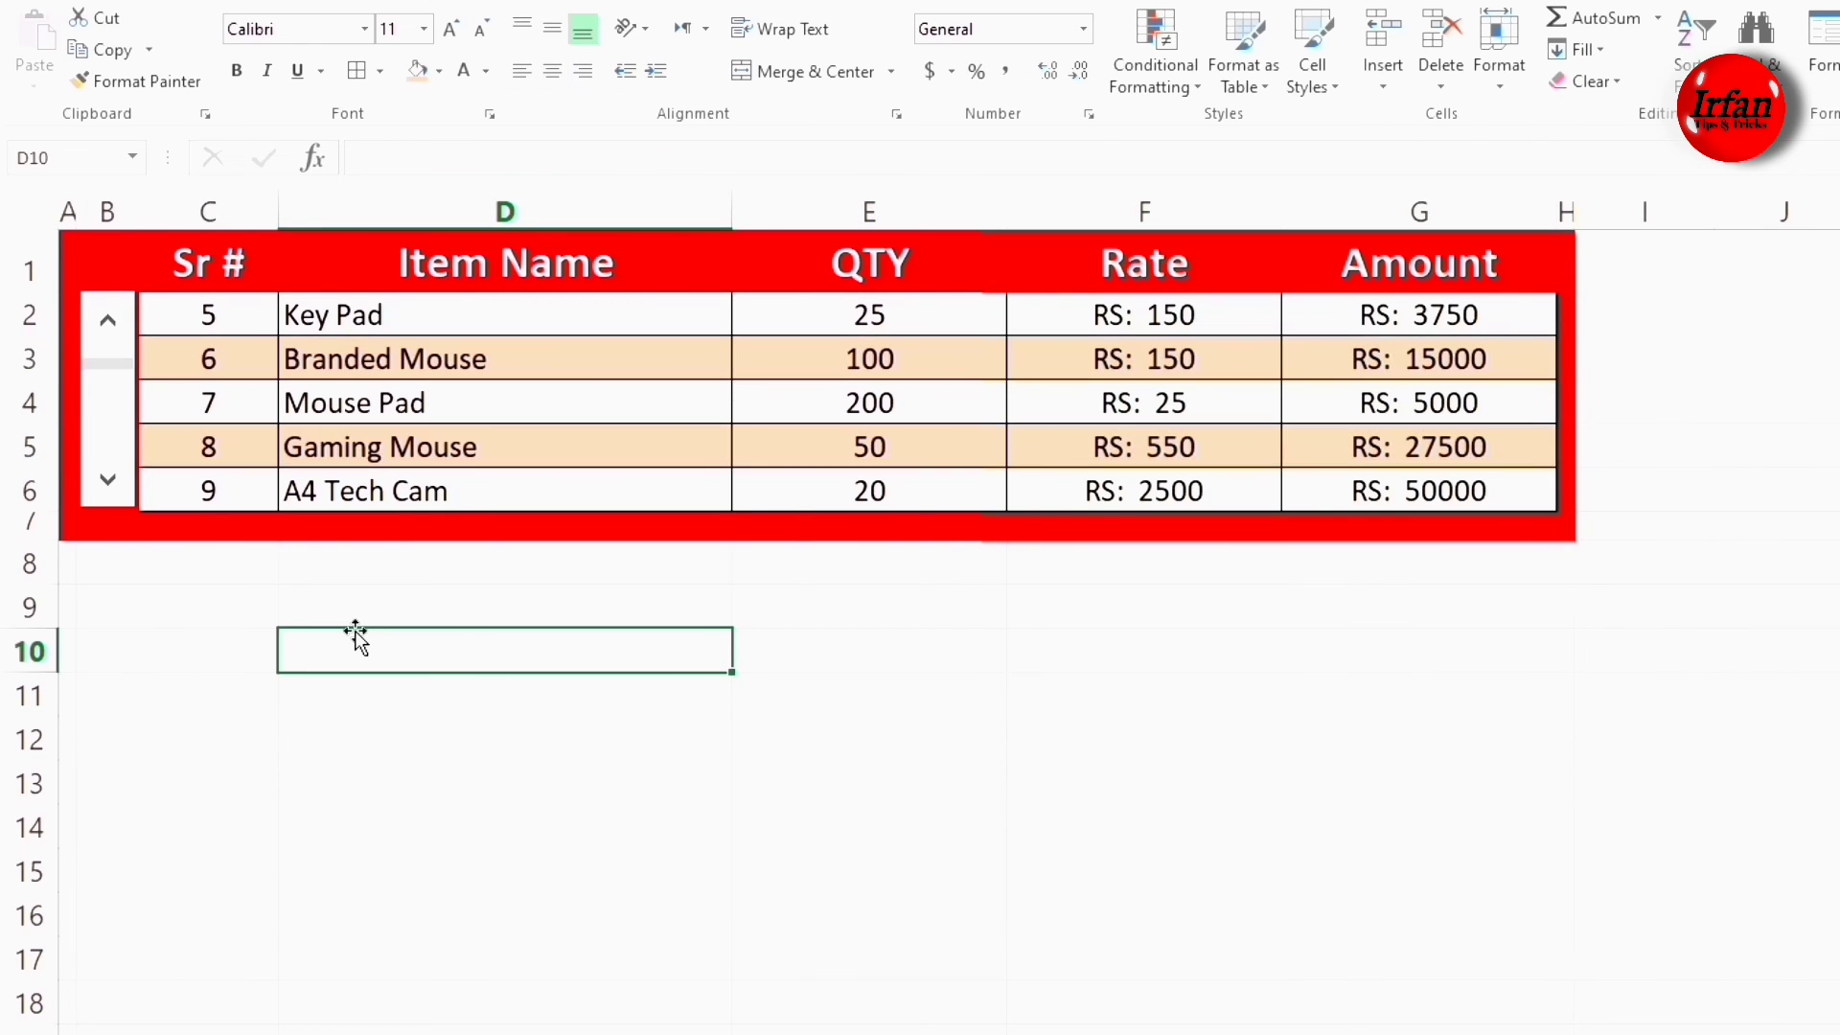
- Narrow the Item Name, QTY and Rate columns to make the table more compact
left_click_drag(732, 211, 579, 209)
left_click_drag(845, 211, 758, 217)
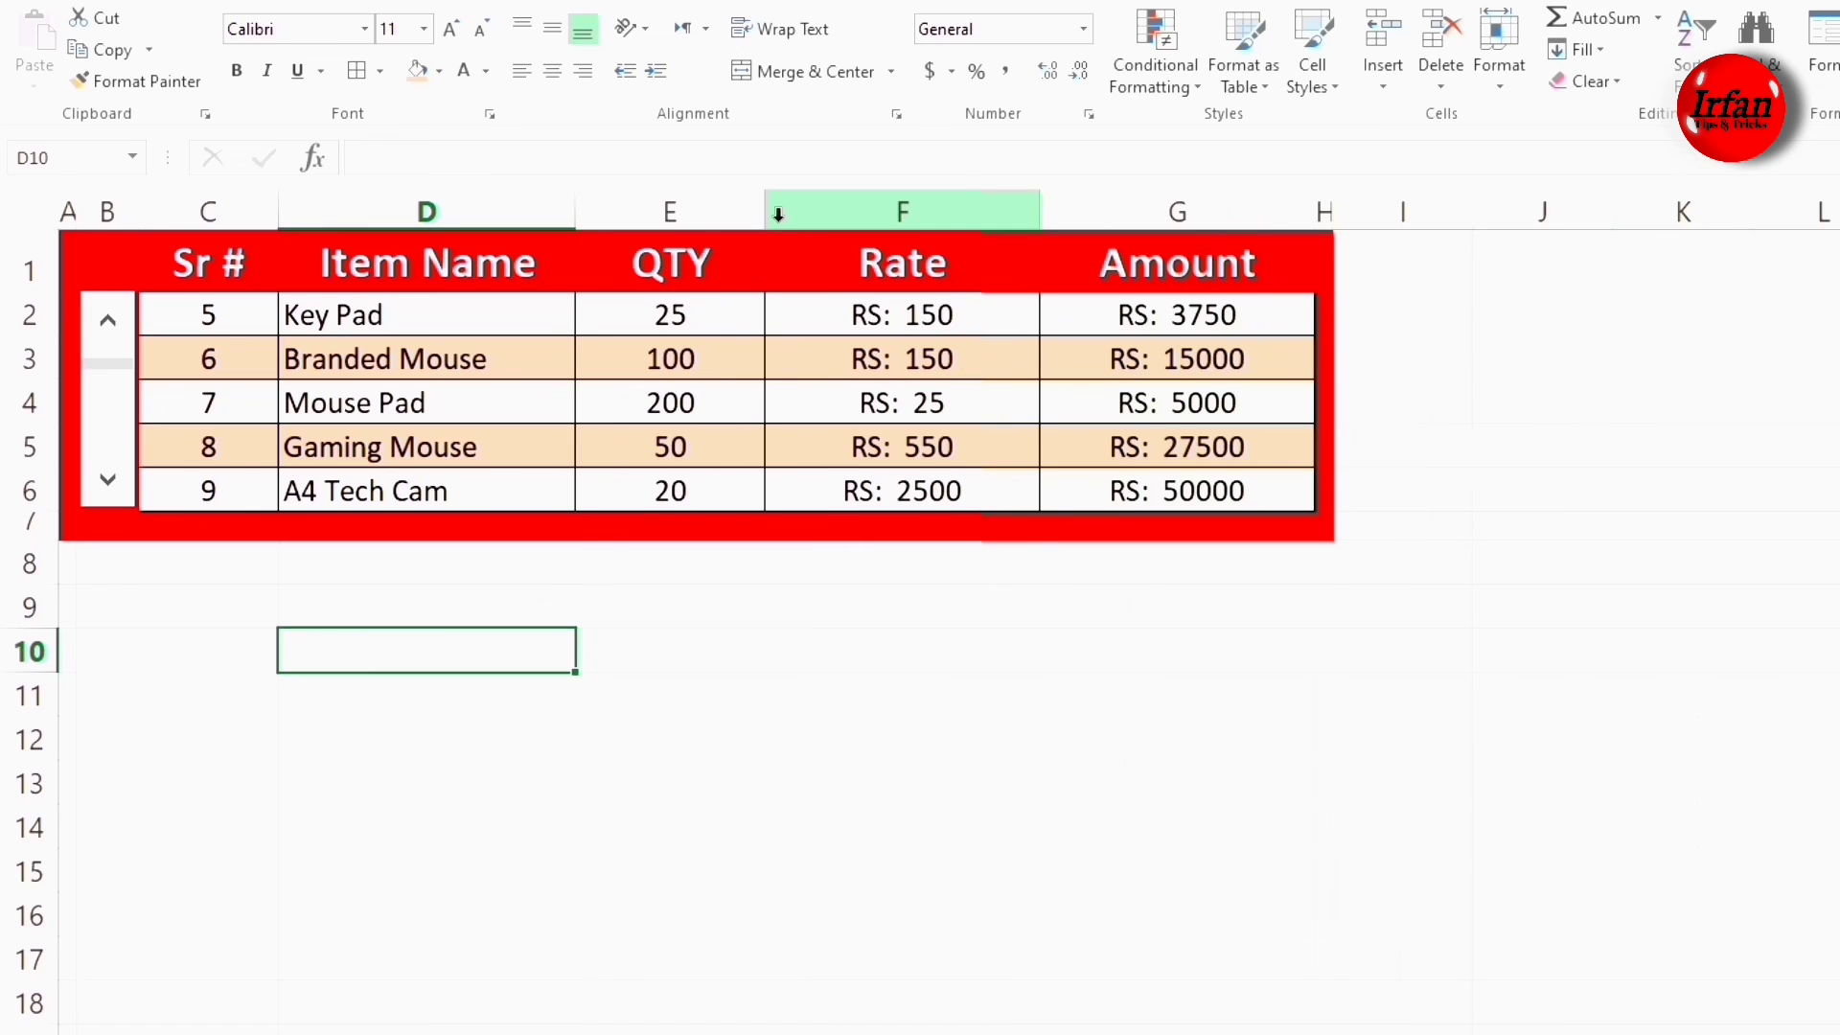
left_click_drag(1040, 203, 998, 204)
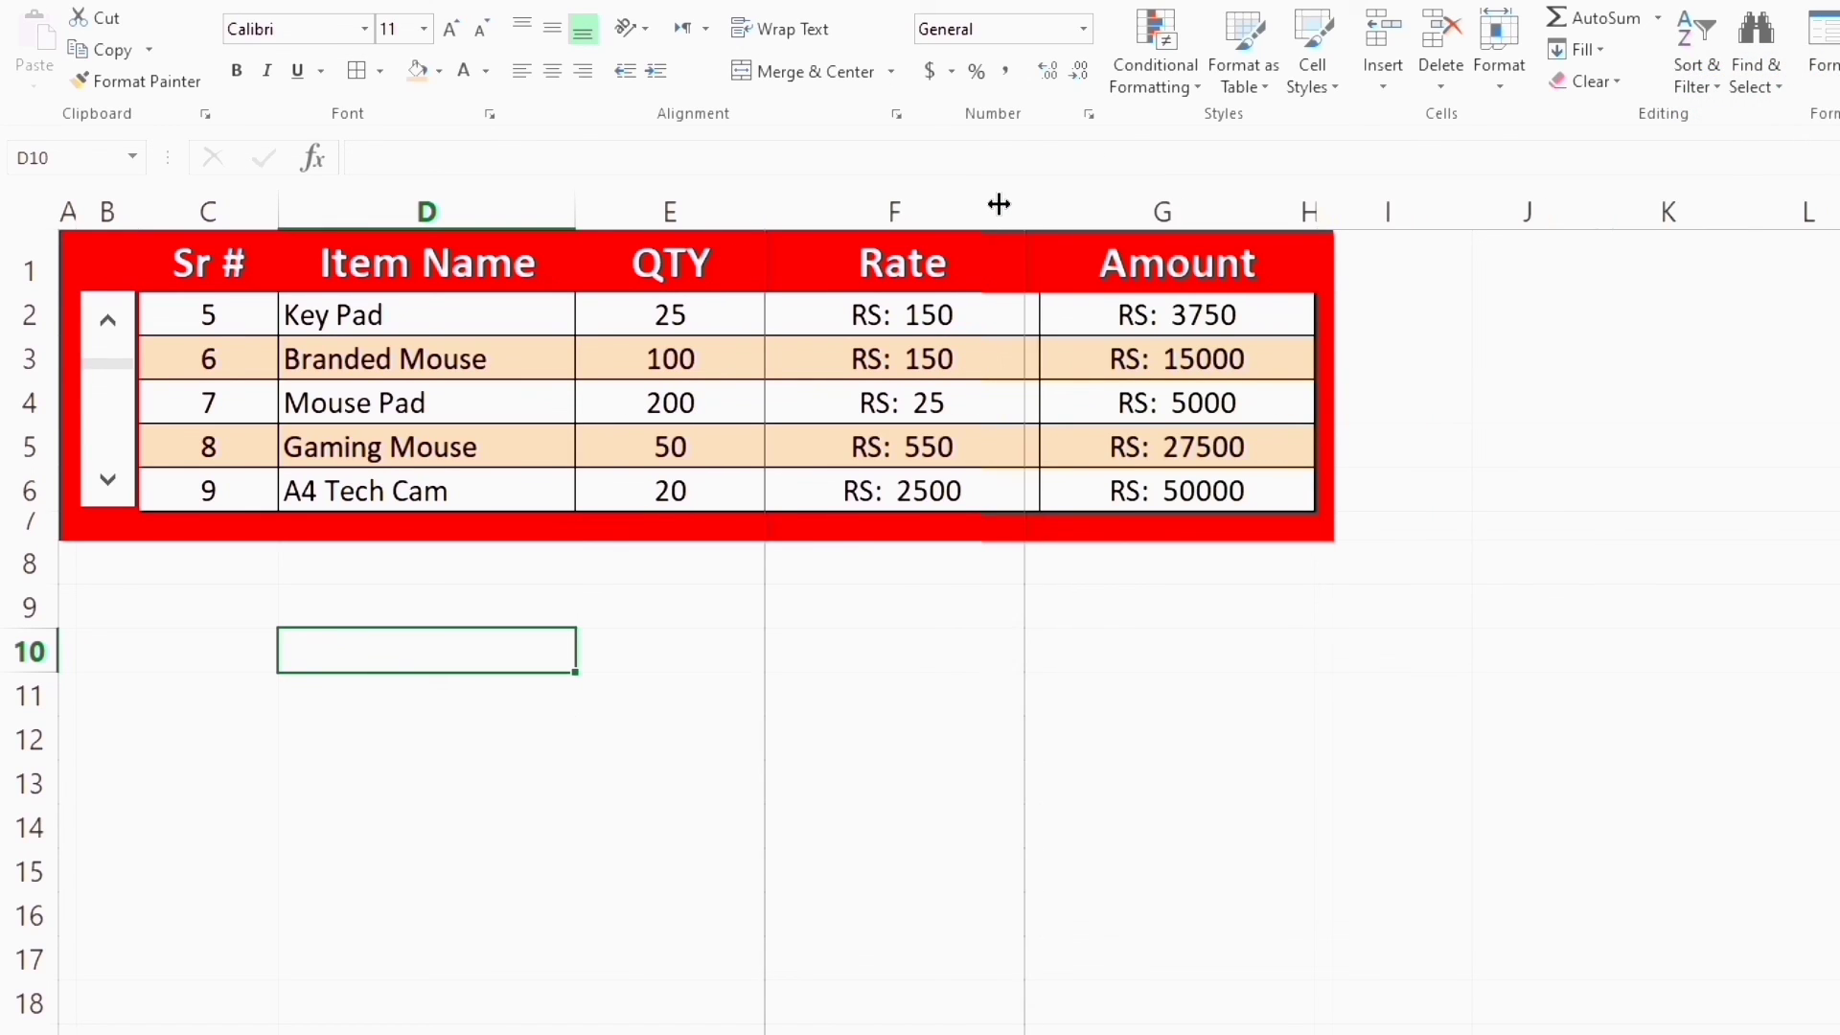
key("Up")
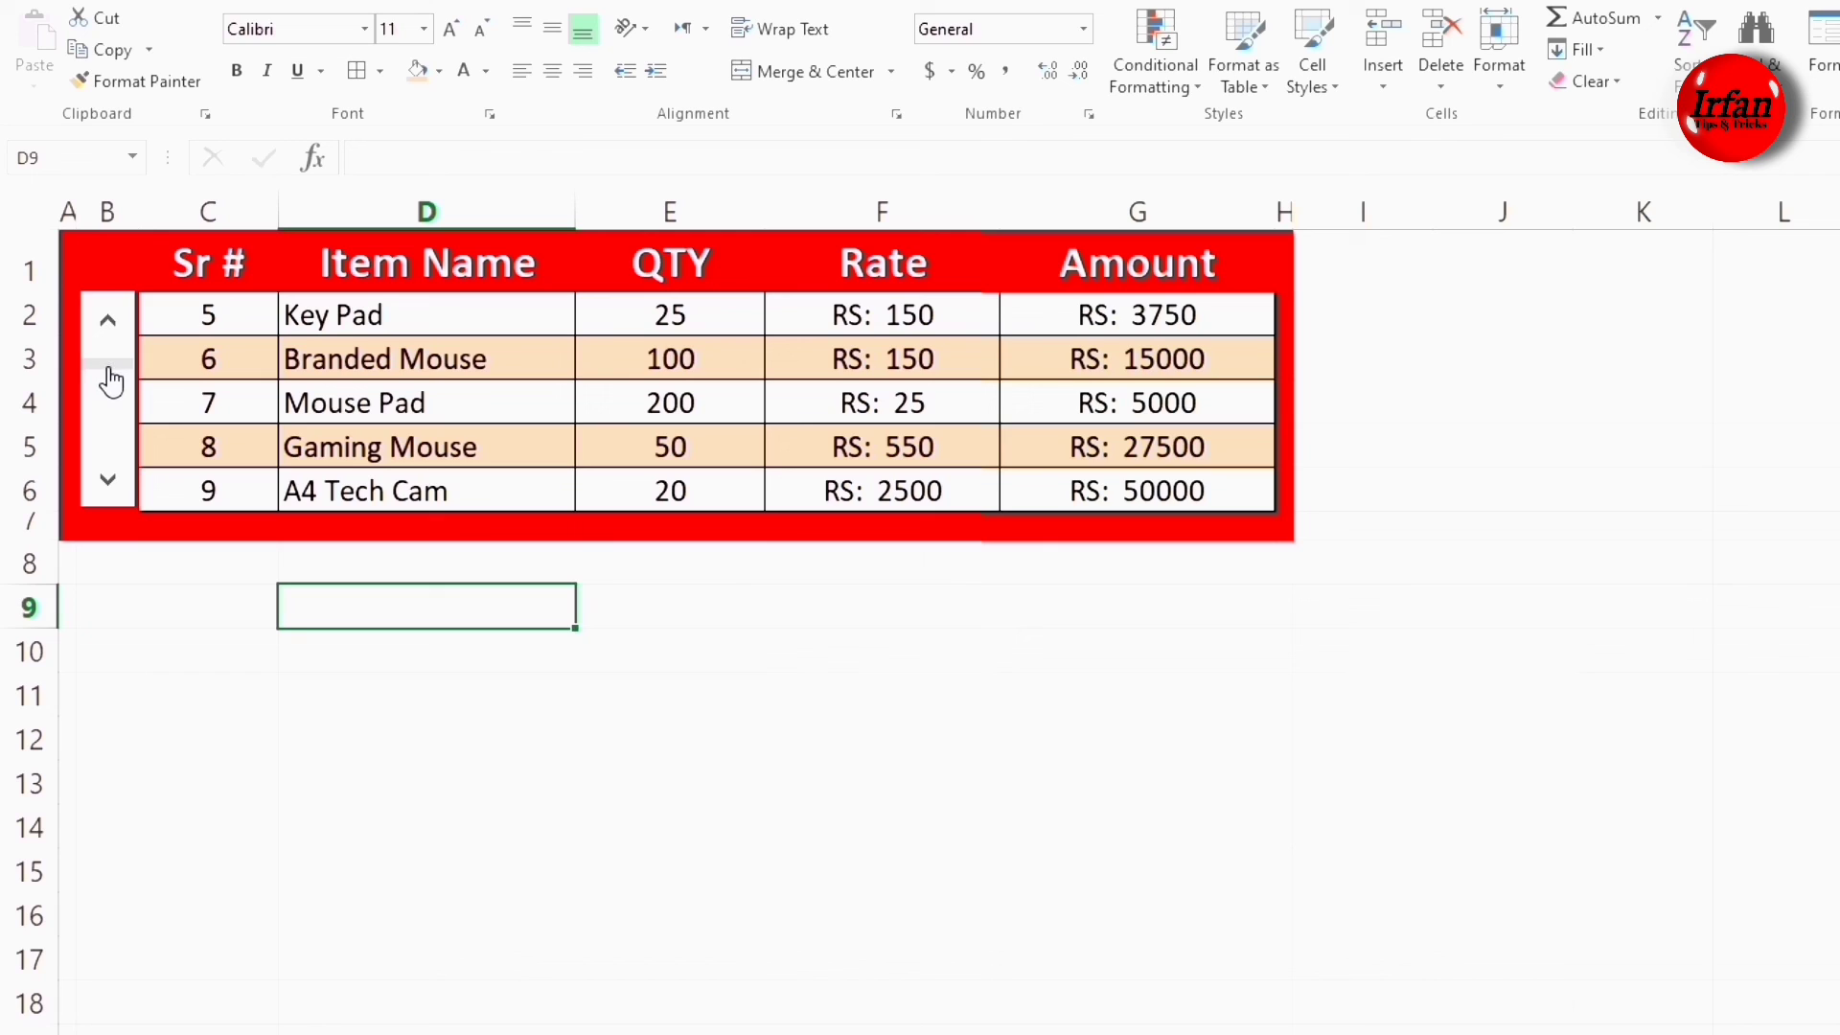
- Test the scroll bar down through the item list and return the table to the first item
left_click(108, 406)
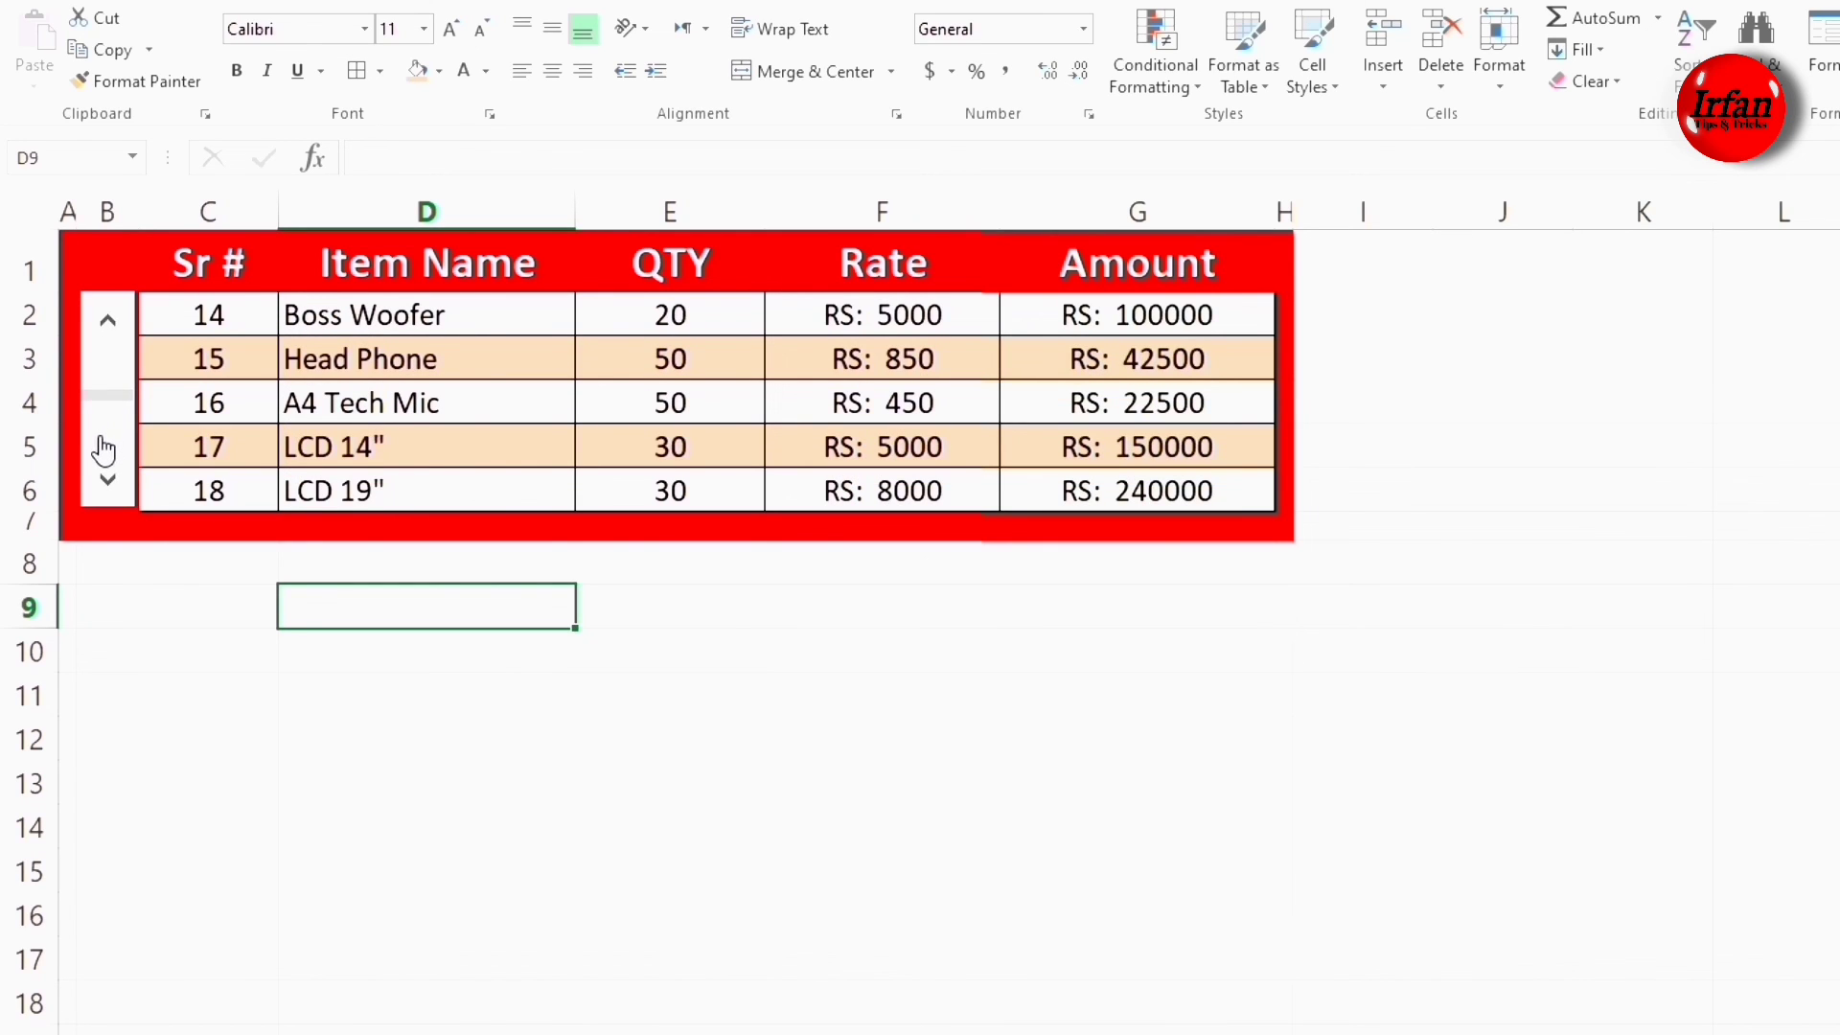
left_click(104, 448)
left_click(107, 460)
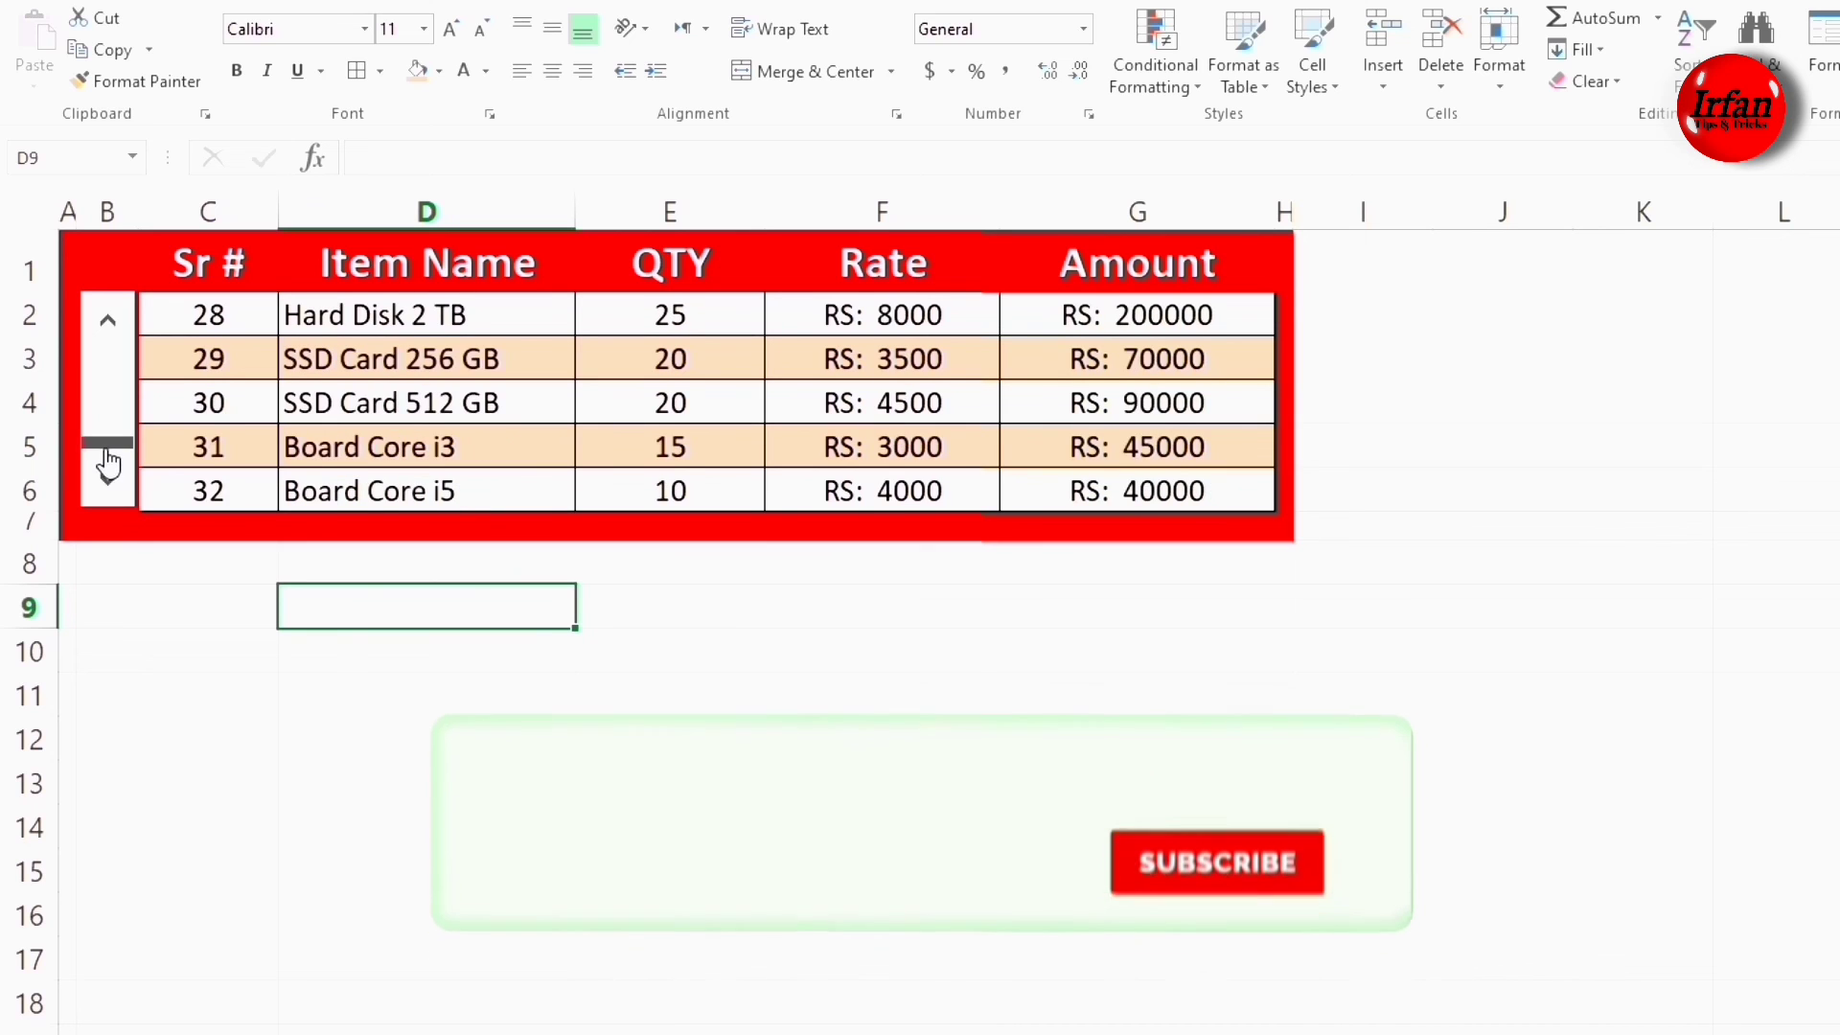
left_click_drag(108, 450, 107, 358)
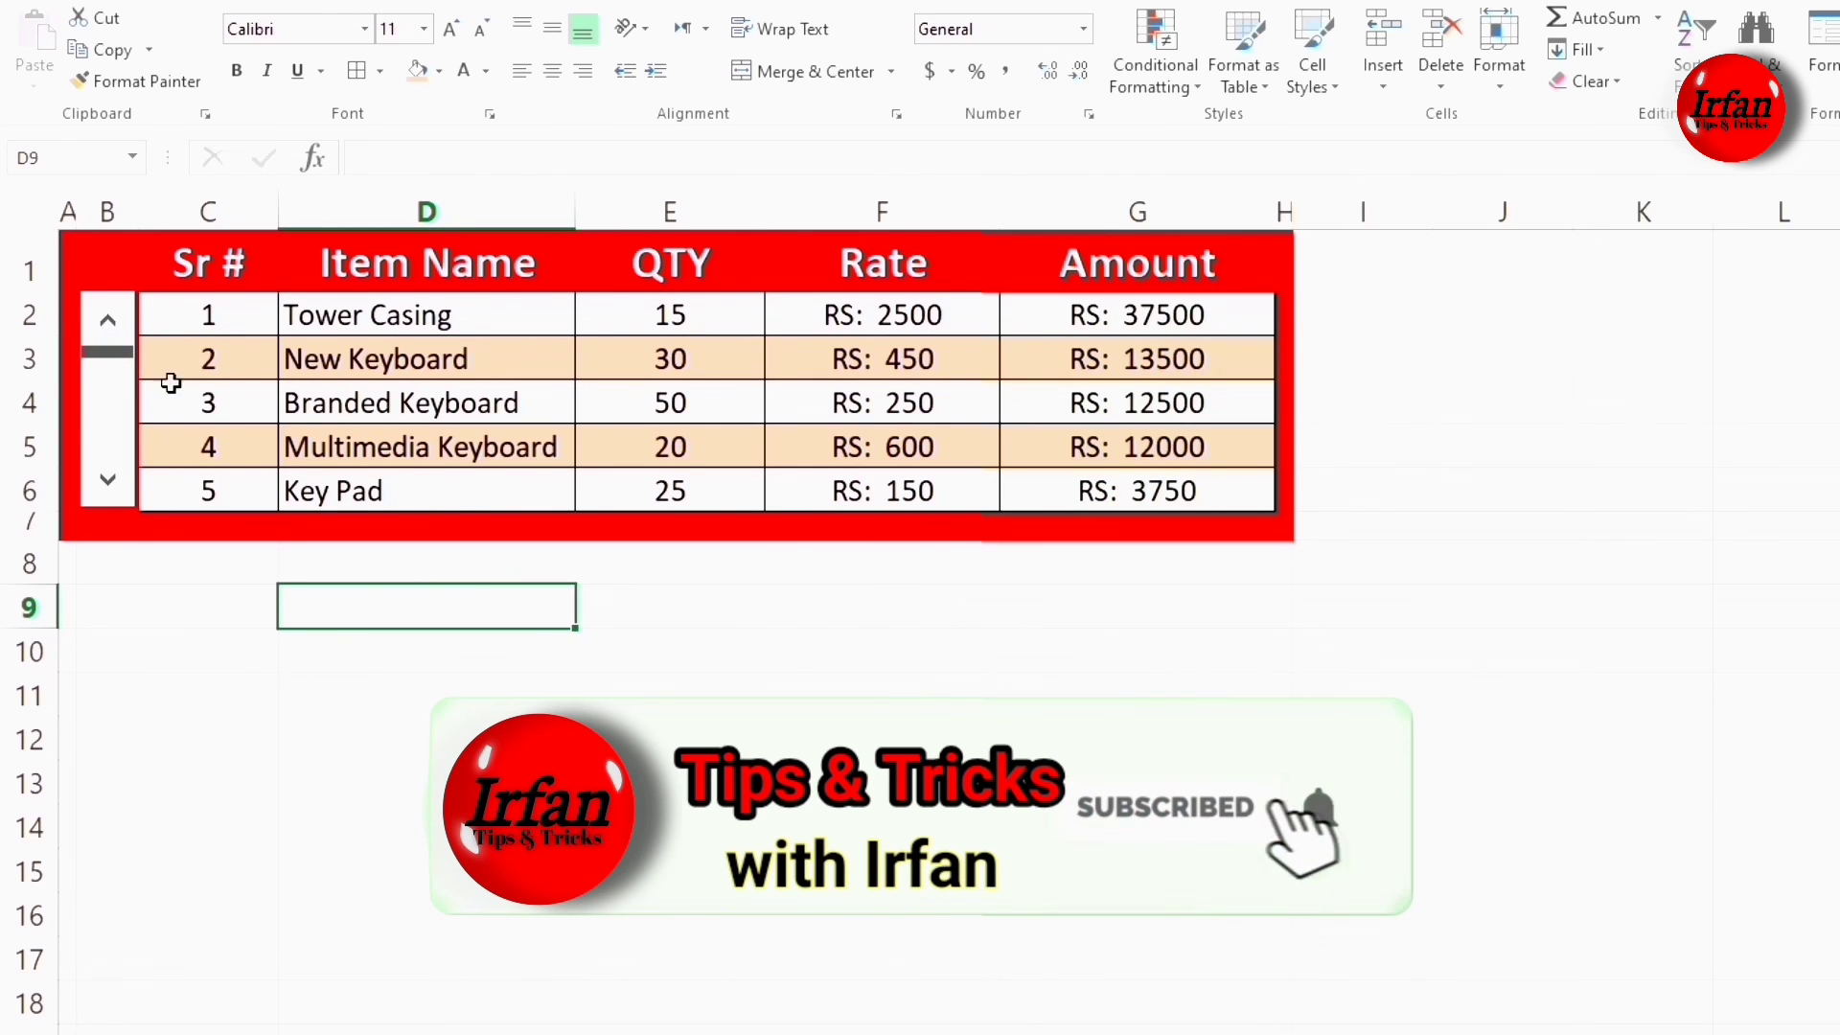